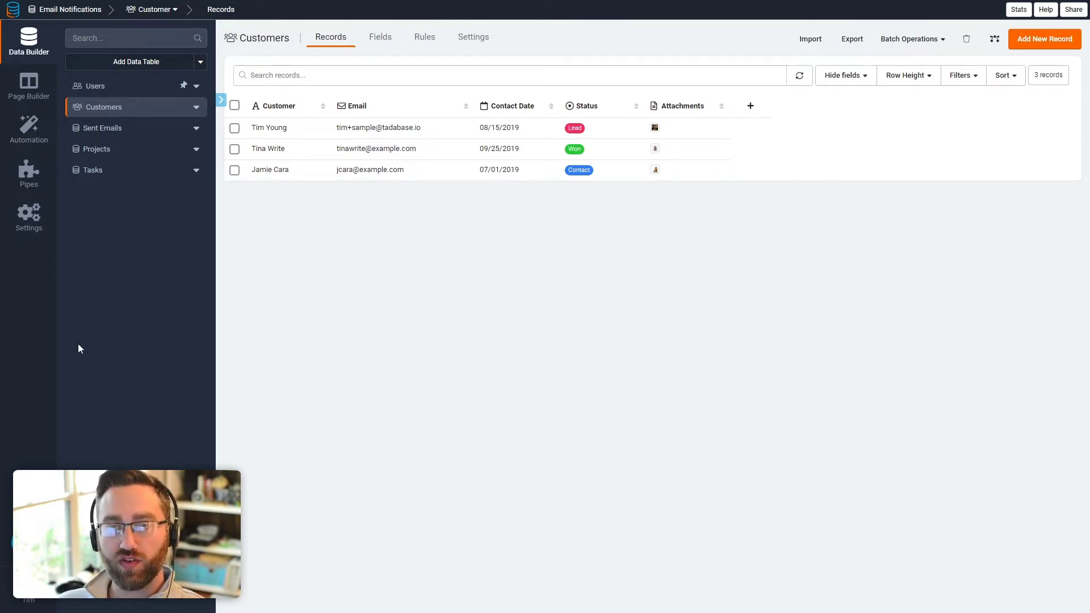
# Step: Switch on Use Custom SMTP Settings on the SMTP tab of the app's Email Settings
pyautogui.click(31, 219)
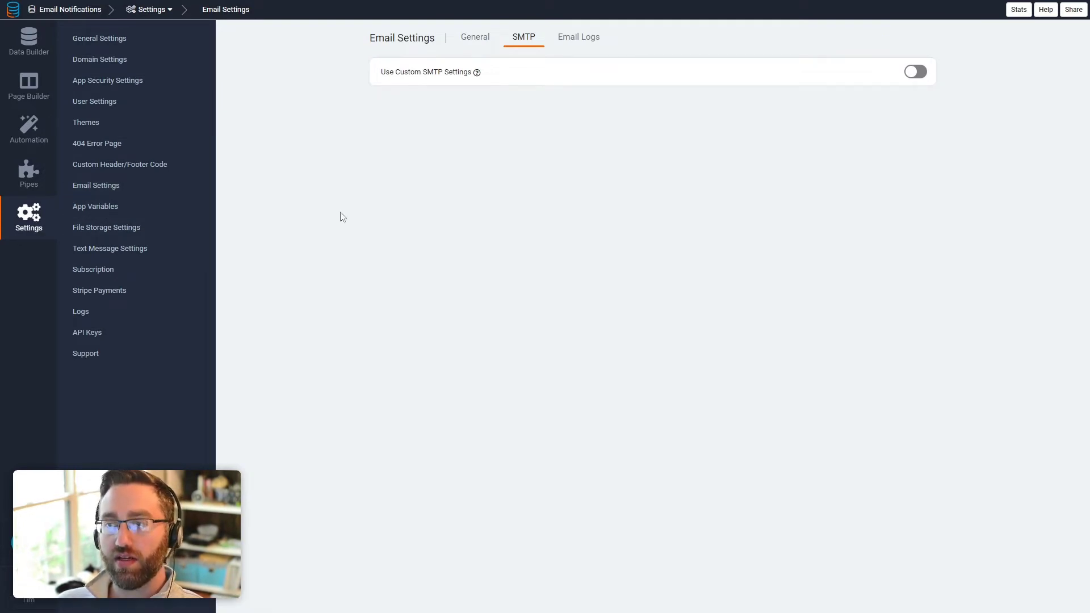
pyautogui.click(471, 43)
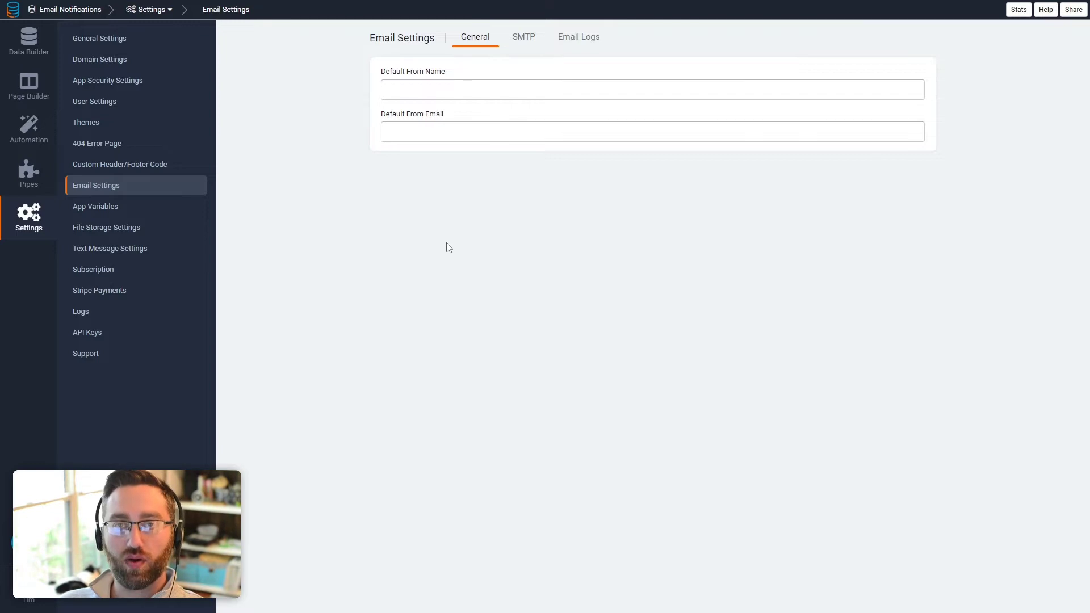
pyautogui.click(523, 38)
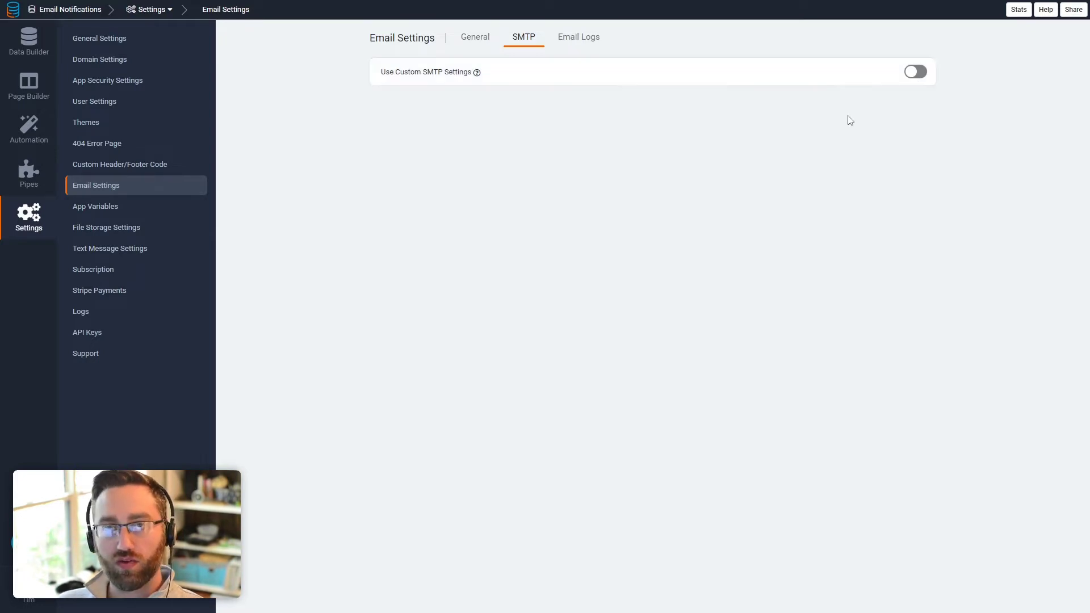
pyautogui.click(915, 73)
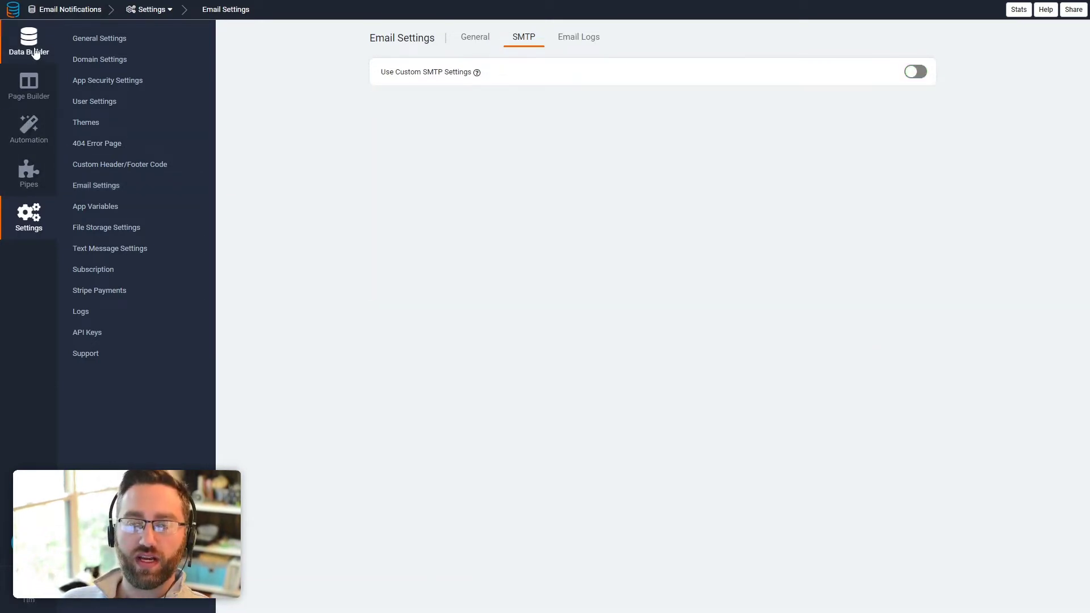
# Step: Return to the Data Builder to show the Customers table with its three records
pyautogui.click(30, 43)
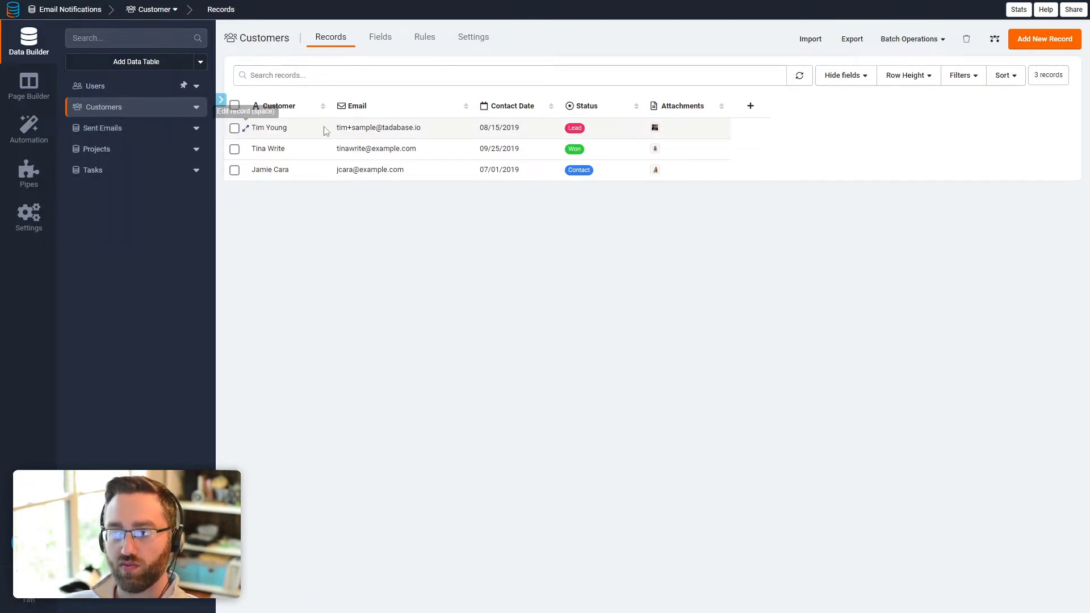
pyautogui.click(118, 135)
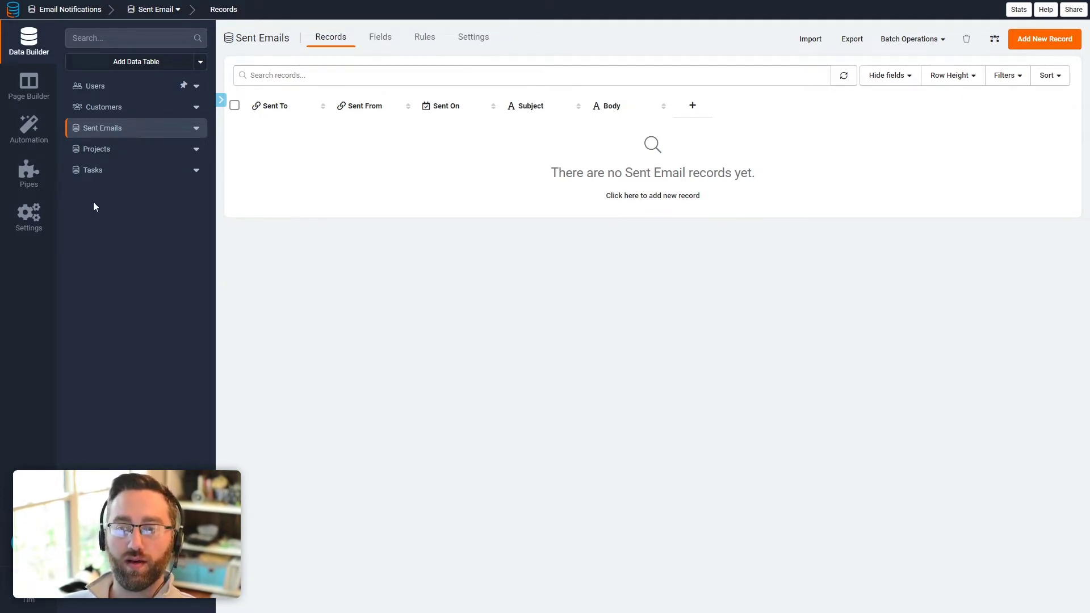
pyautogui.click(103, 151)
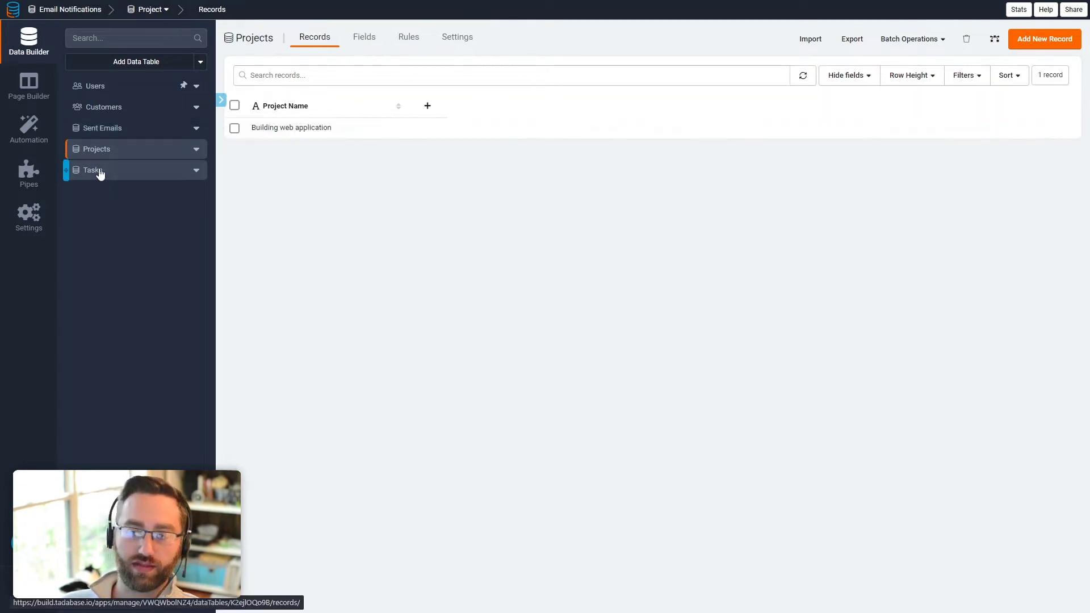
pyautogui.click(113, 172)
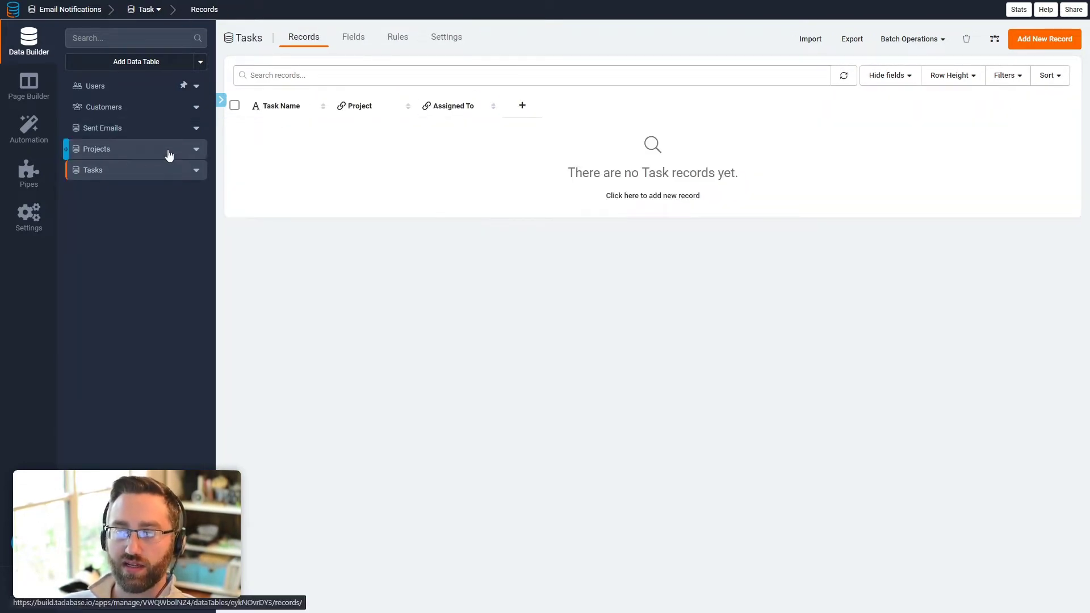
pyautogui.click(131, 111)
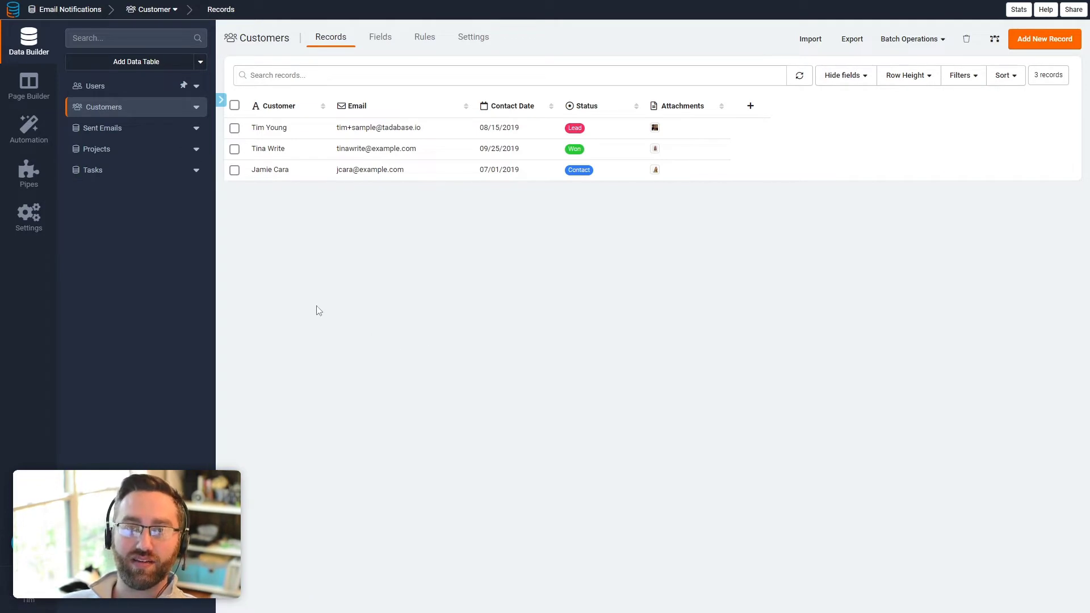
# Step: Add a 'Sending a basic email' page on the Default Layout Menu holding a Customers form
pyautogui.click(33, 91)
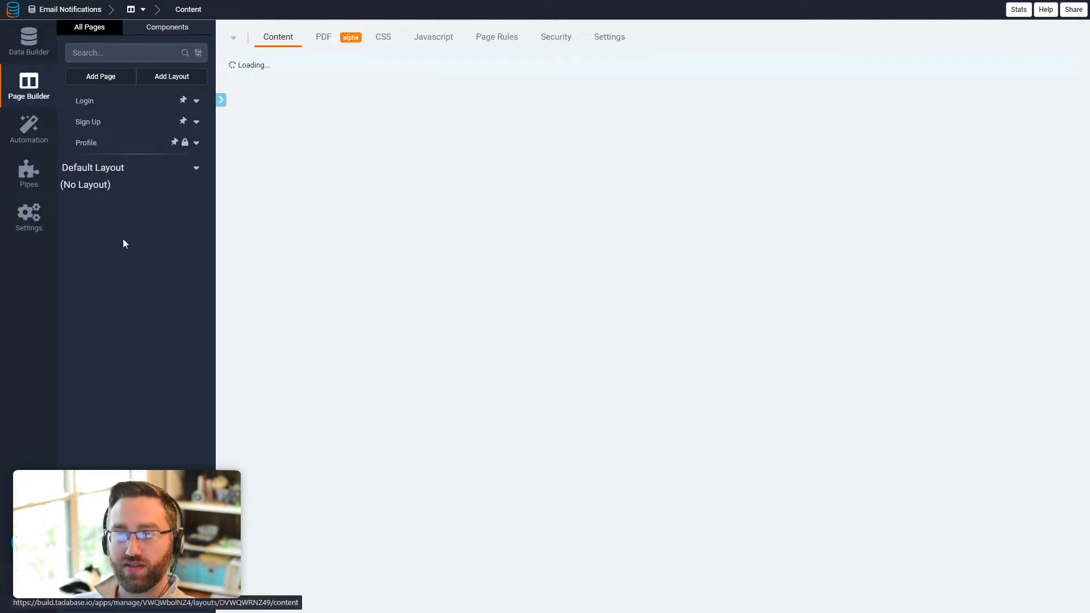
pyautogui.click(100, 78)
pyautogui.moveTo(372, 224); pyautogui.dragTo(256, 226)
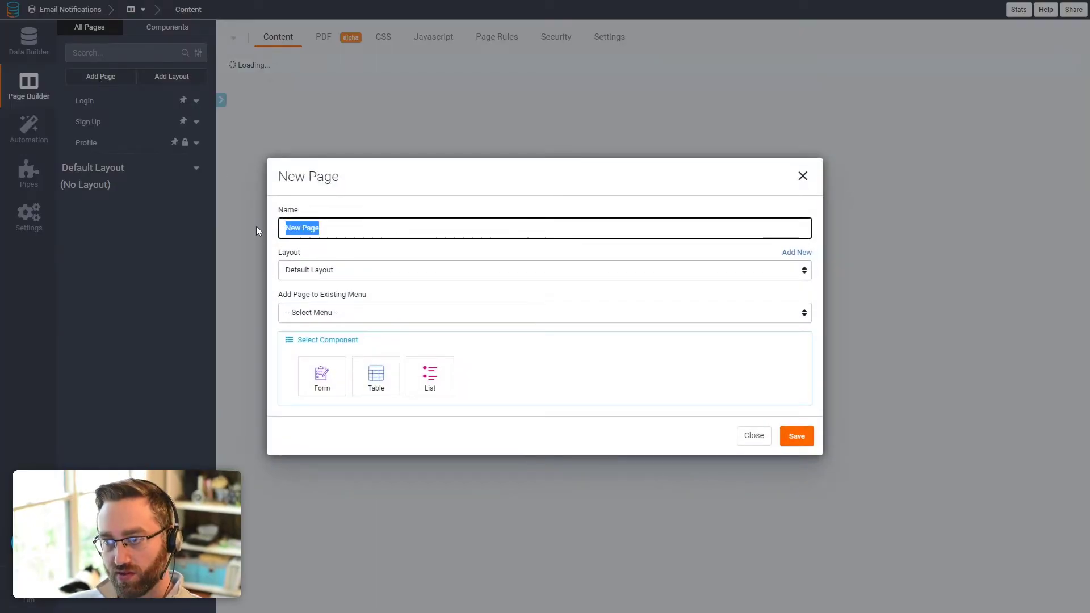
pyautogui.write('Submit')
pyautogui.press('BackSpace')
pyautogui.press('BackSpace')
pyautogui.press('BackSpace')
pyautogui.press('BackSpace')
pyautogui.press('BackSpace')
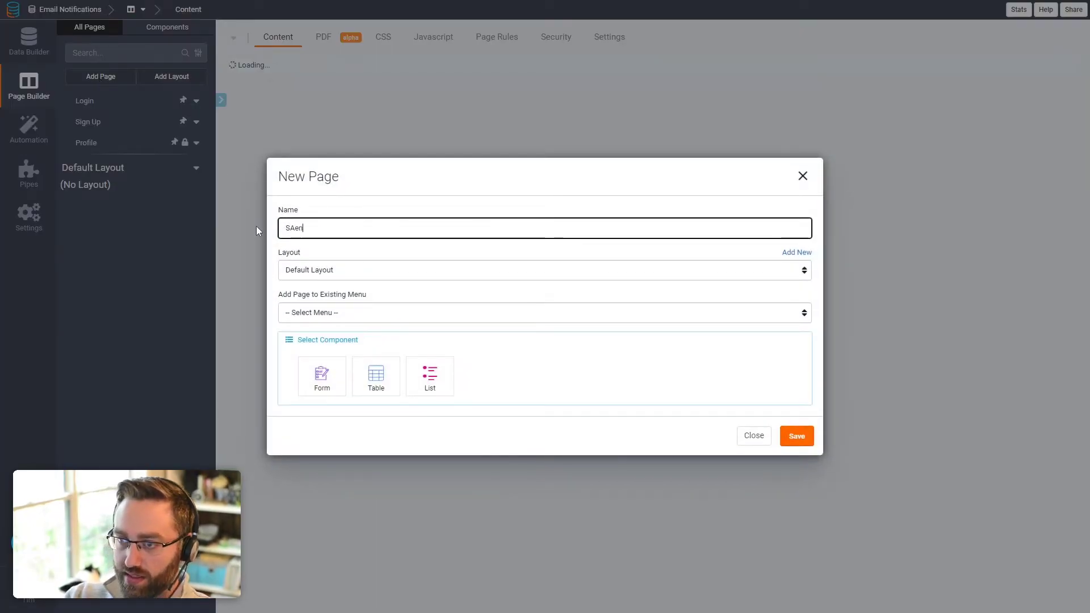
pyautogui.write('ending a basic ')
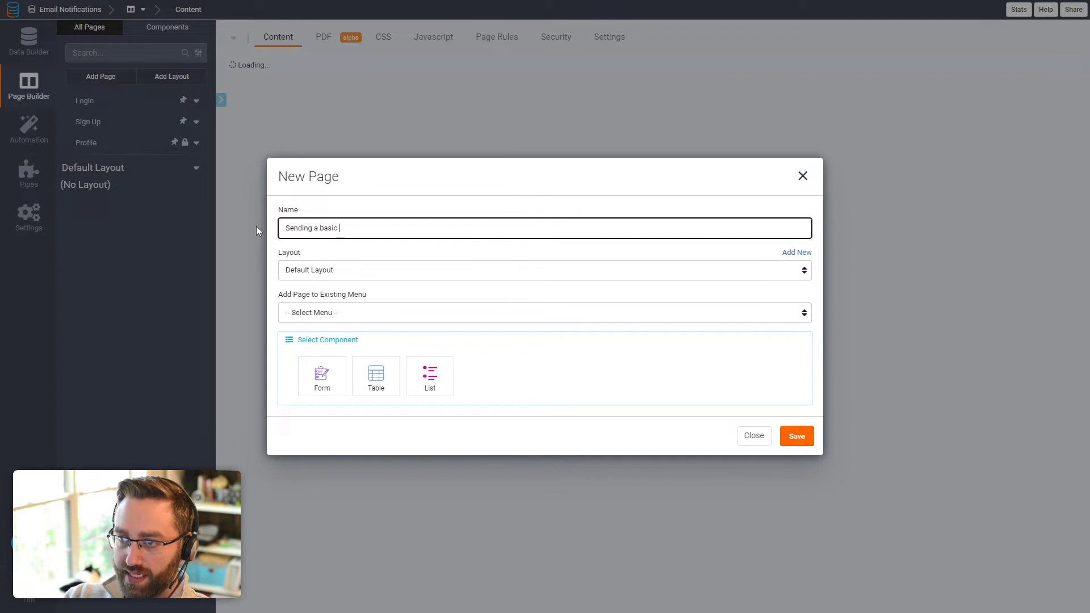
pyautogui.write('email')
pyautogui.click(332, 313)
pyautogui.click(326, 339)
pyautogui.click(322, 373)
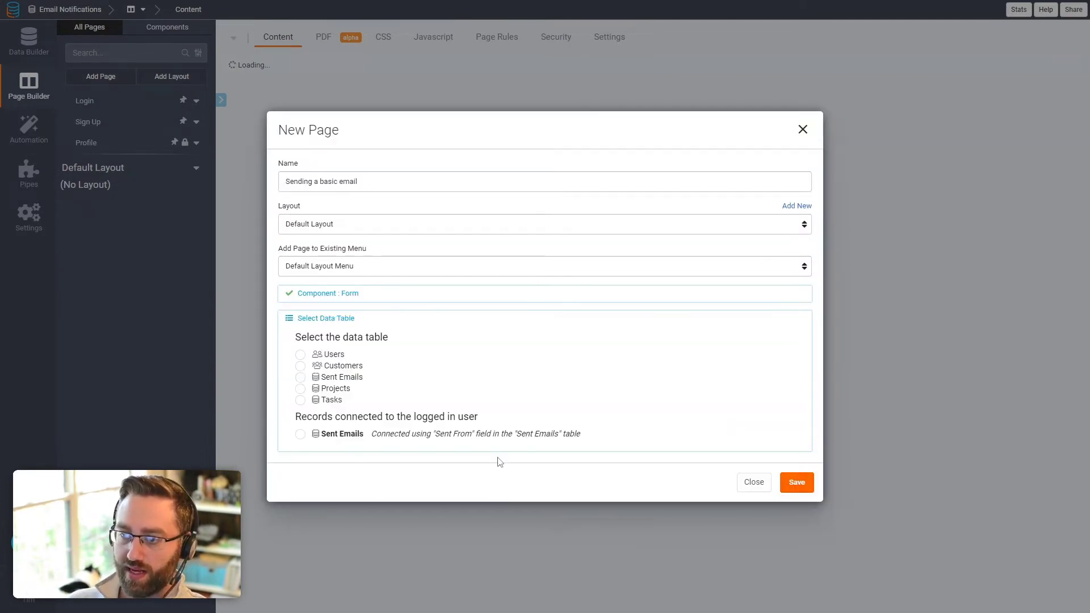
pyautogui.click(301, 367)
pyautogui.click(798, 420)
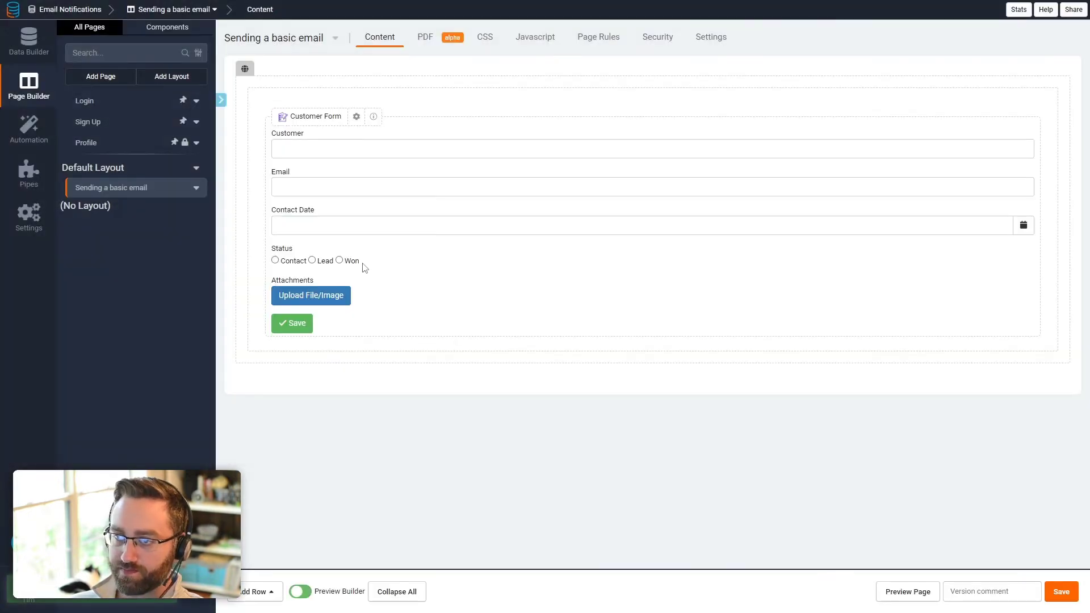
# Step: Add email notifications to the Customer Form, then delete the extras so only Email 1 remains
pyautogui.click(342, 243)
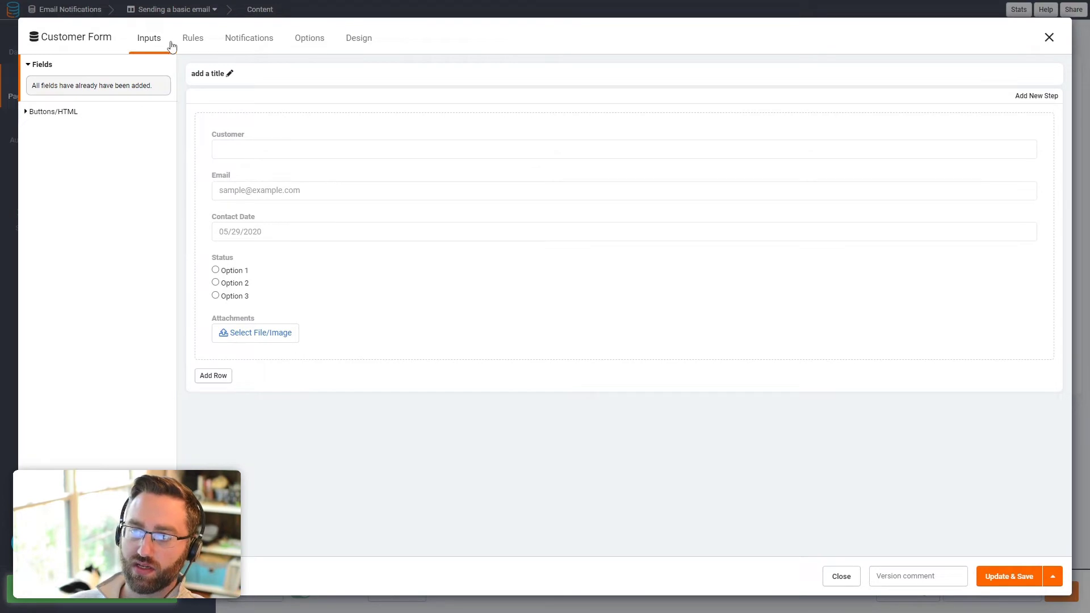
pyautogui.click(253, 42)
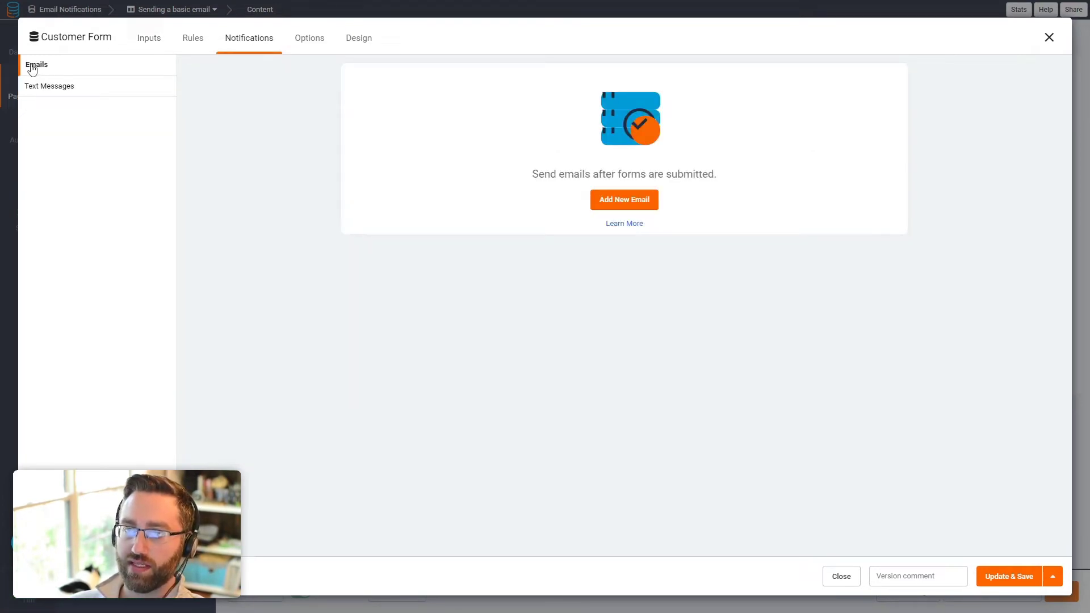
pyautogui.click(623, 201)
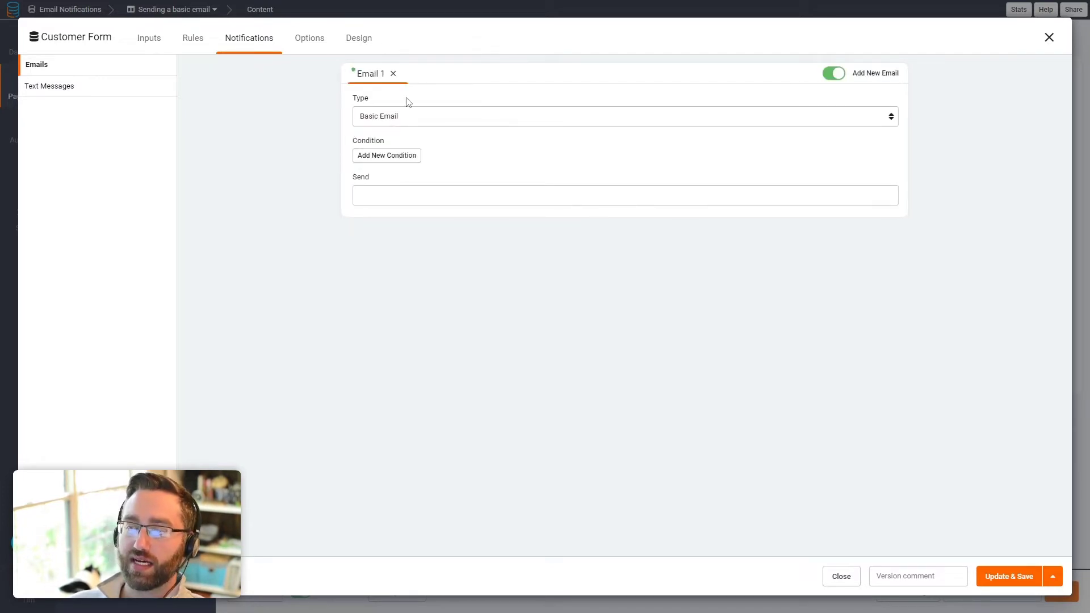
pyautogui.click(880, 76)
pyautogui.click(880, 76)
pyautogui.click(880, 76)
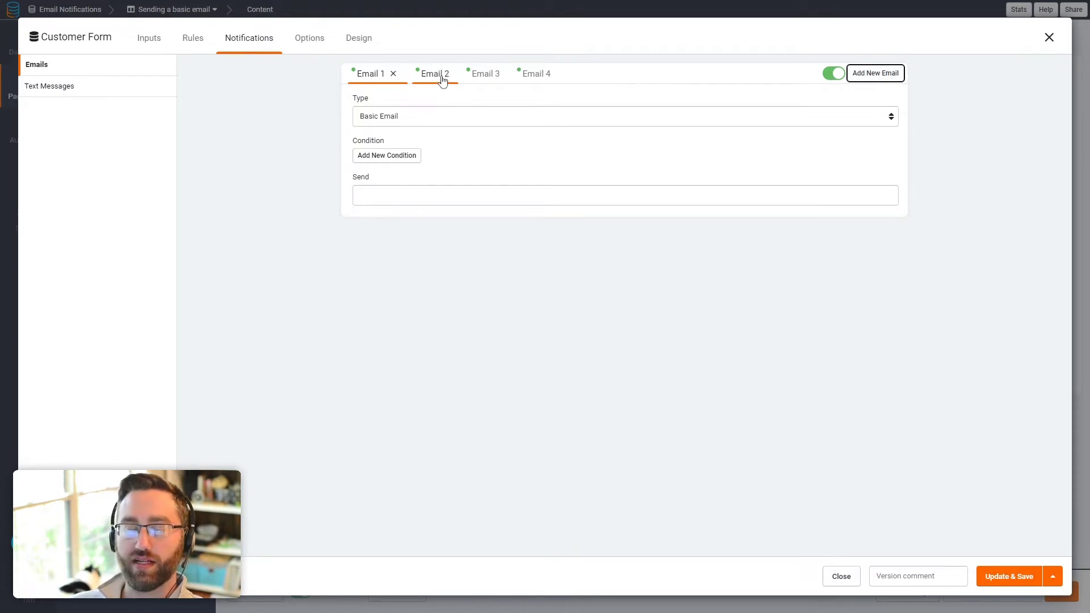
pyautogui.click(445, 77)
pyautogui.click(690, 338)
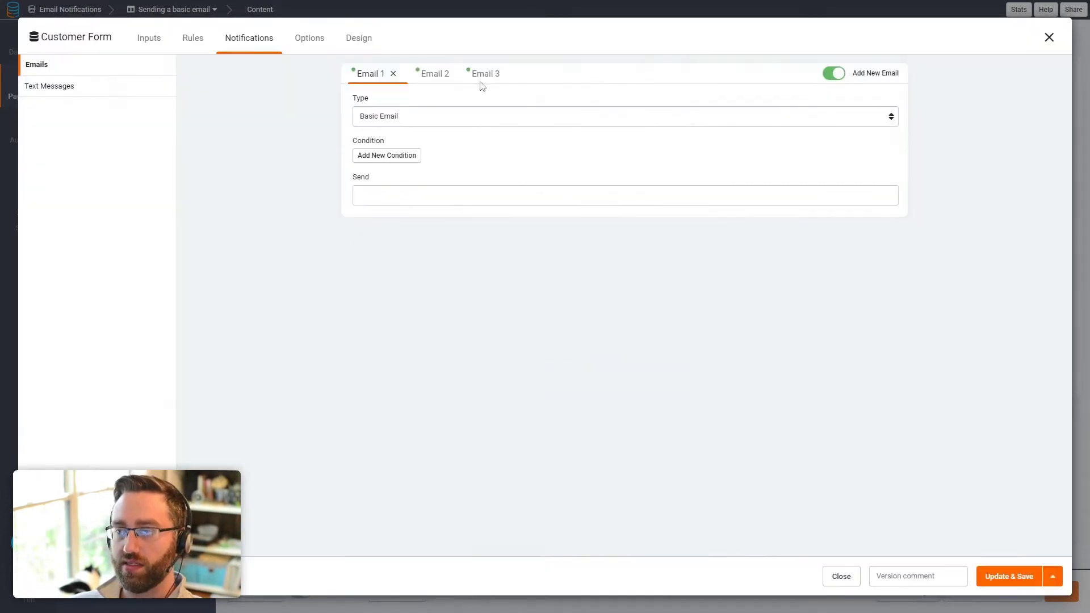
pyautogui.click(448, 79)
pyautogui.click(445, 75)
pyautogui.click(688, 339)
pyautogui.click(448, 79)
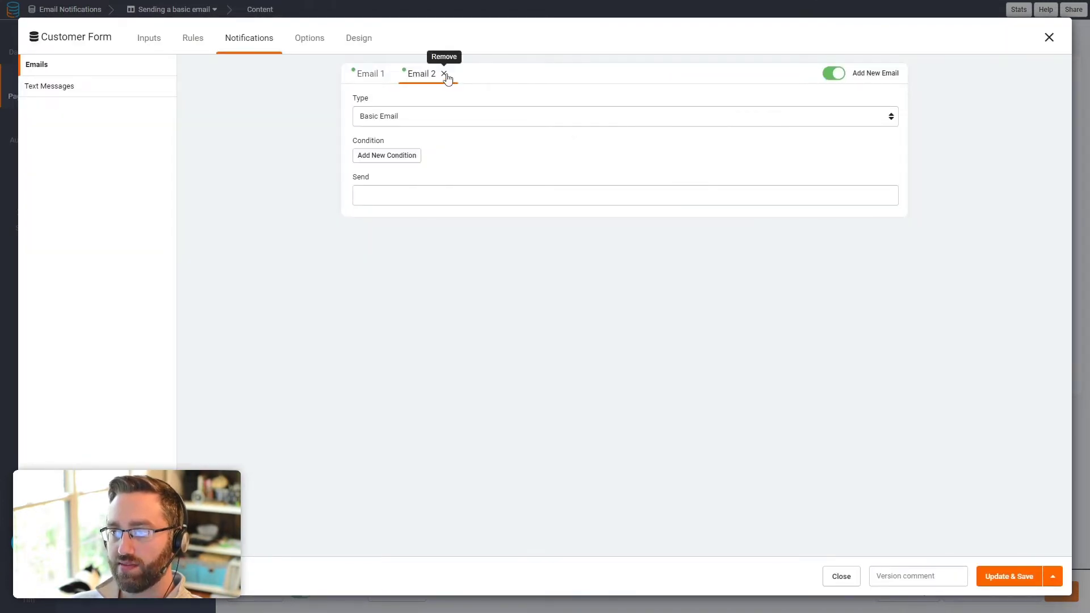
pyautogui.click(445, 74)
pyautogui.click(699, 339)
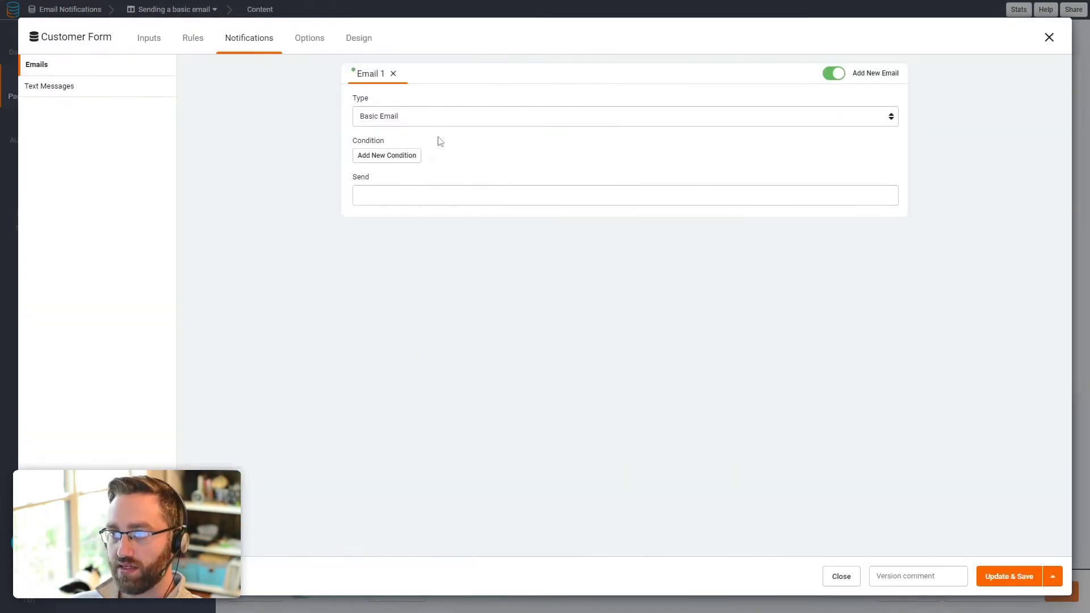
# Step: Try a 'Status is Lead' condition, remove it, enter the recipient address and save
pyautogui.click(380, 155)
pyautogui.click(408, 173)
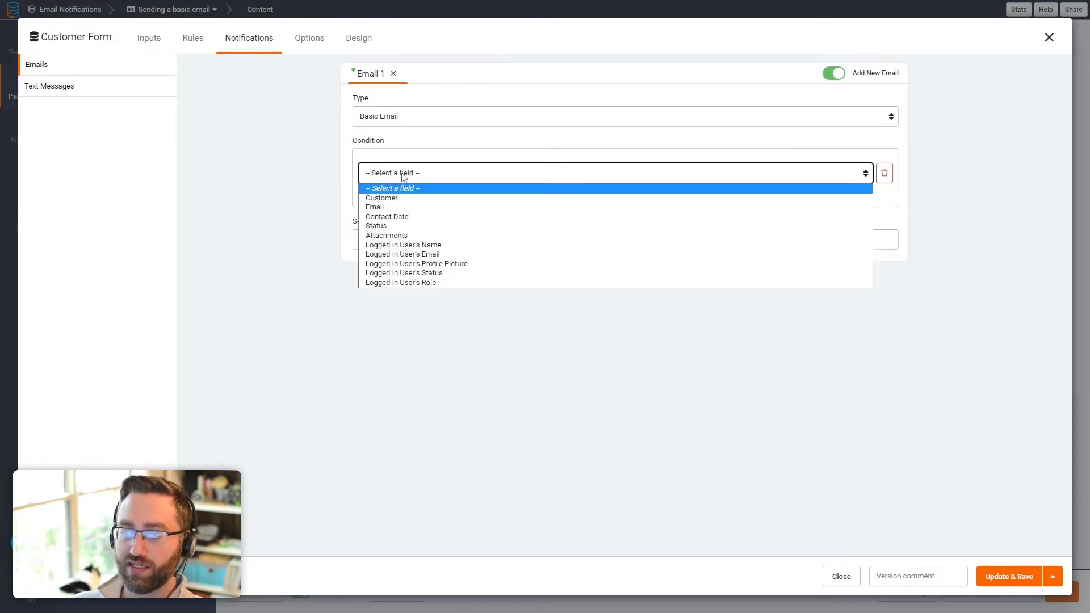
pyautogui.click(376, 225)
pyautogui.click(685, 180)
pyautogui.click(668, 207)
pyautogui.click(761, 174)
pyautogui.click(761, 206)
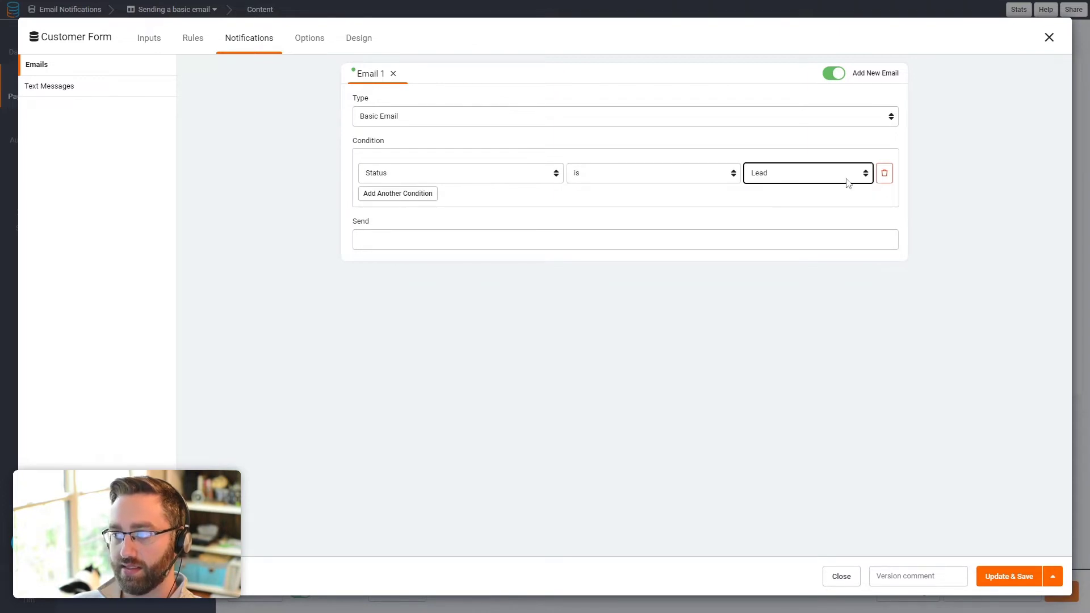
pyautogui.click(884, 173)
pyautogui.click(427, 194)
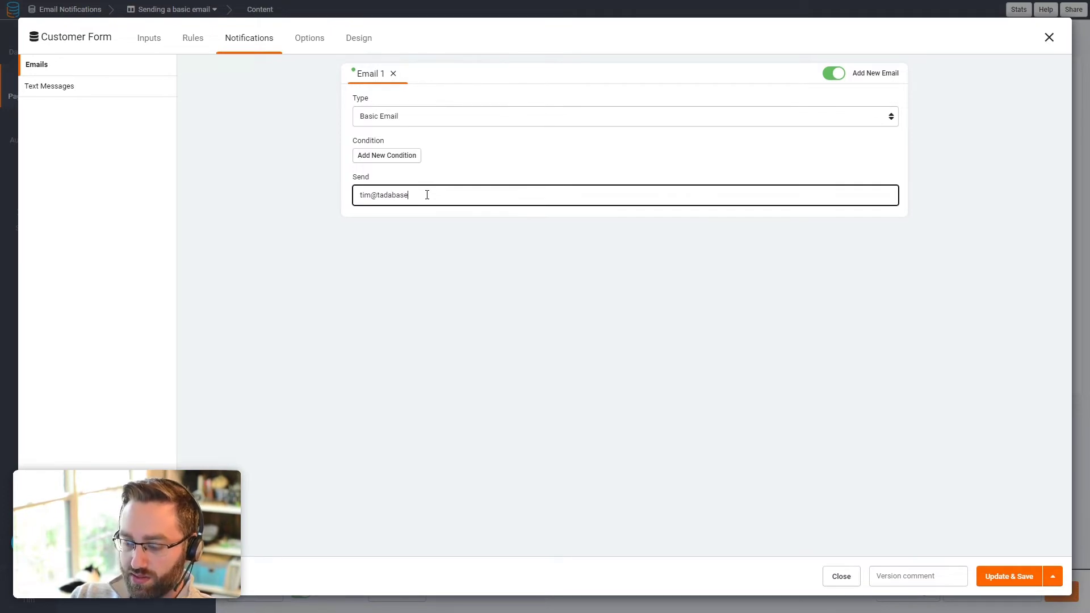
pyautogui.click(1009, 576)
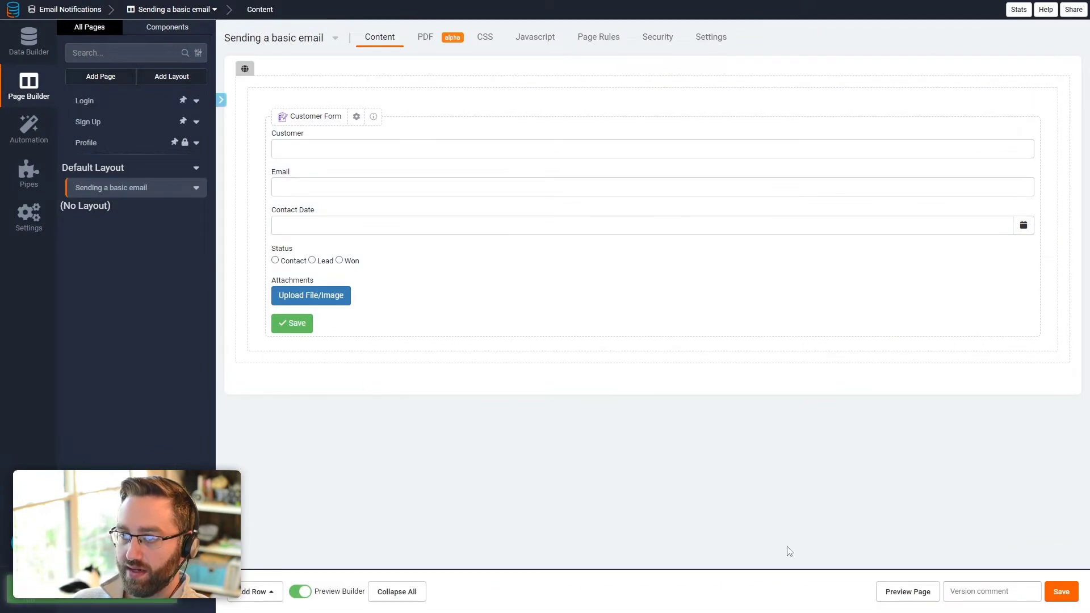
# Step: Preview the page live and submit a test customer dated 10/21/2022 with status Lead
pyautogui.click(903, 595)
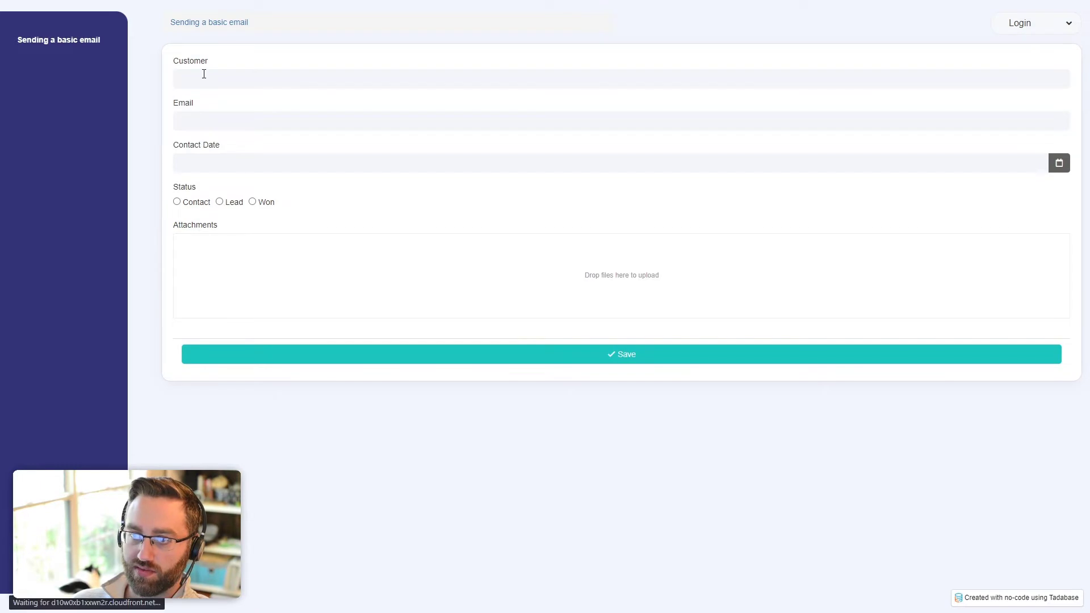
pyautogui.click(203, 74)
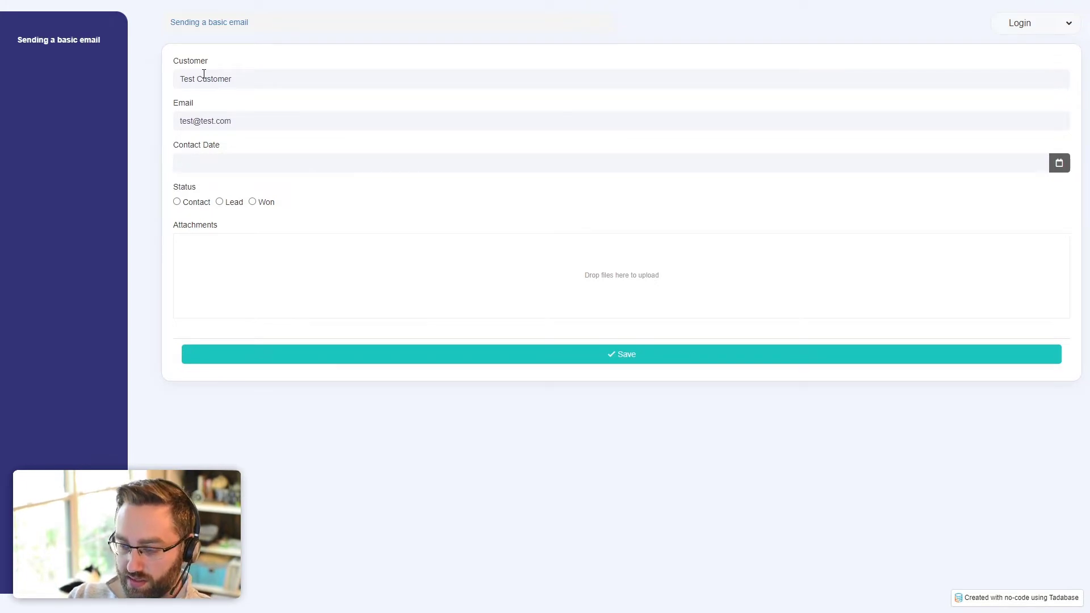
pyautogui.click(1059, 167)
pyautogui.click(193, 315)
pyautogui.click(223, 204)
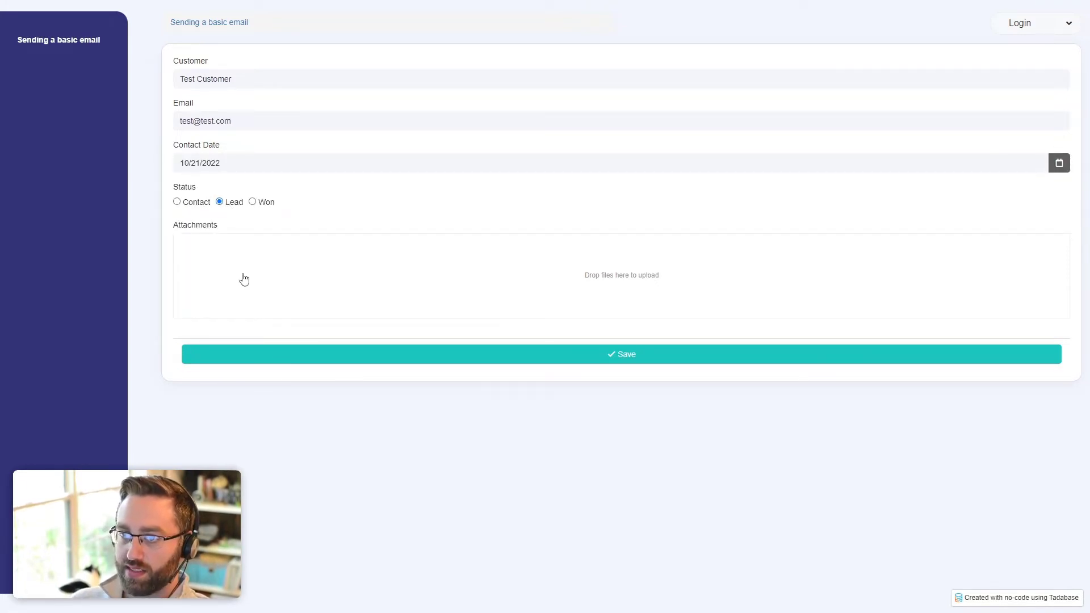
pyautogui.click(323, 356)
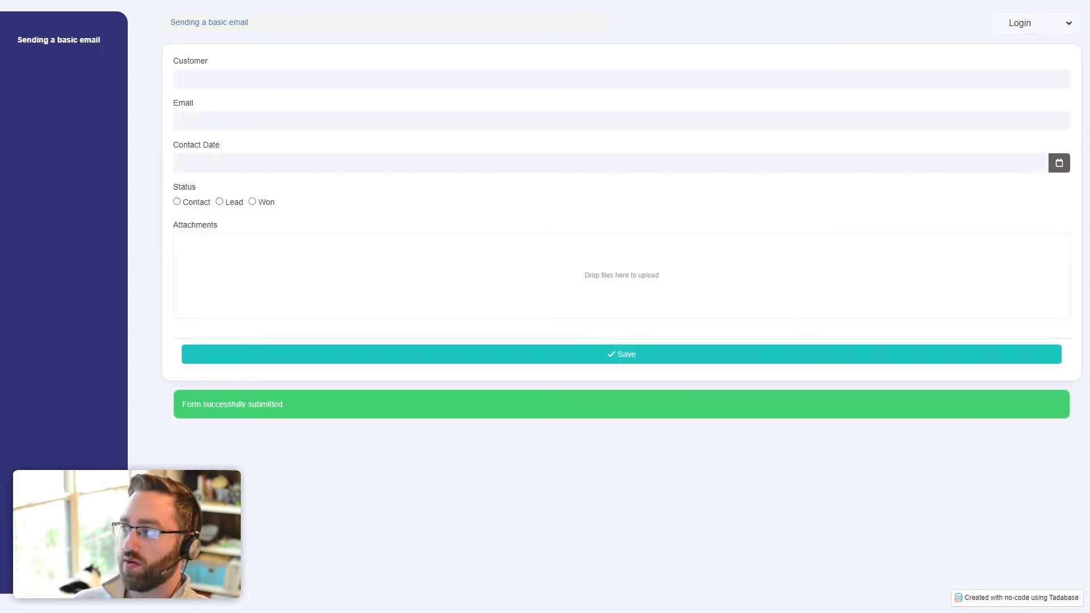
# Step: Check the 'New form submission' email in Gmail, then move the window aside and return to Tadabase
pyautogui.moveTo(360, 612)
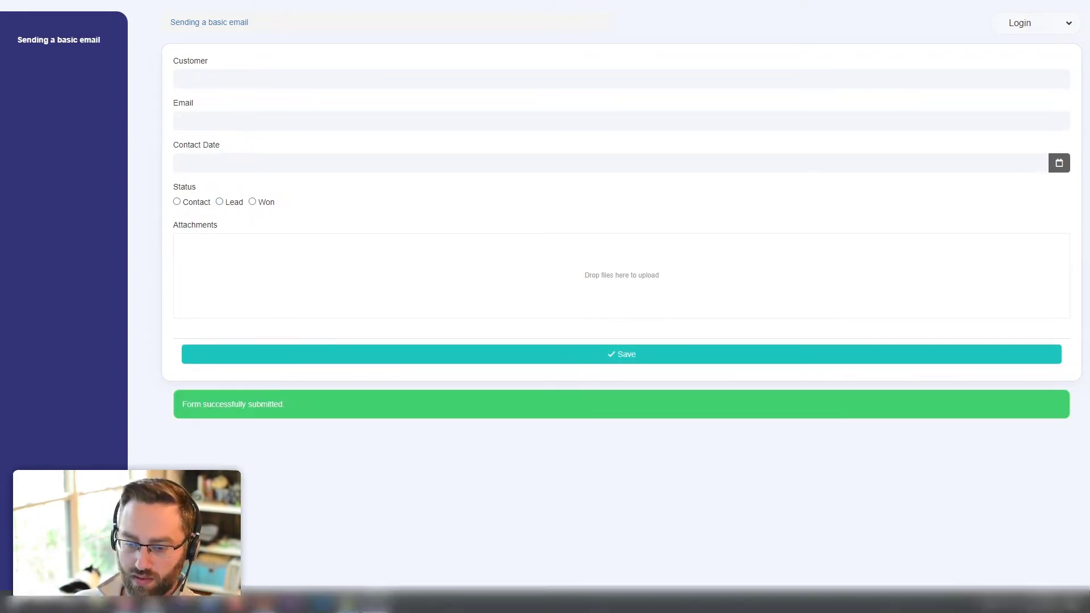
pyautogui.click(375, 601)
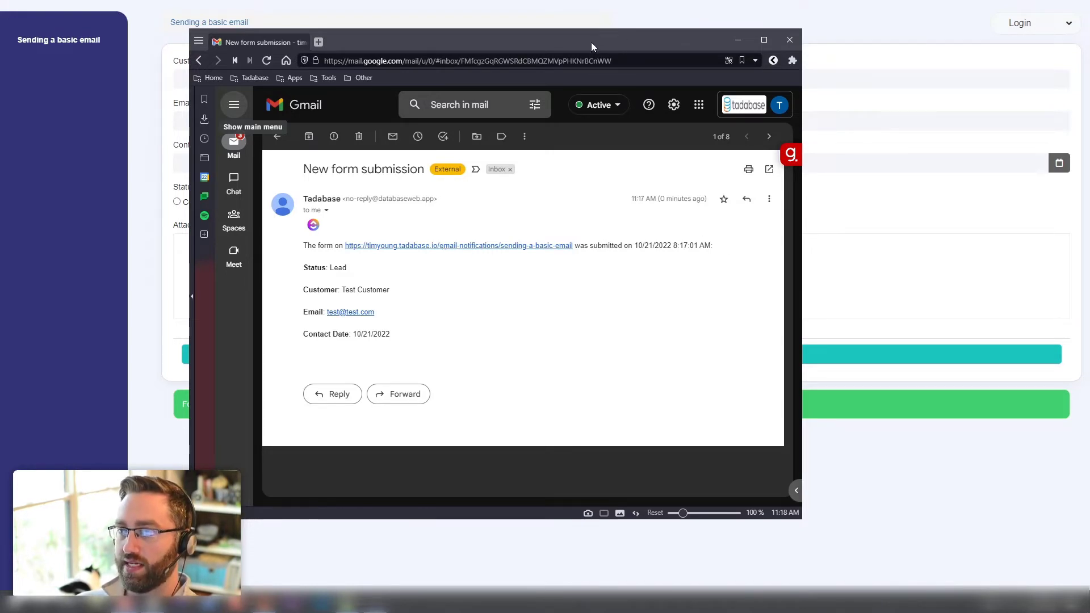
pyautogui.moveTo(591, 43); pyautogui.dragTo(1089, 142)
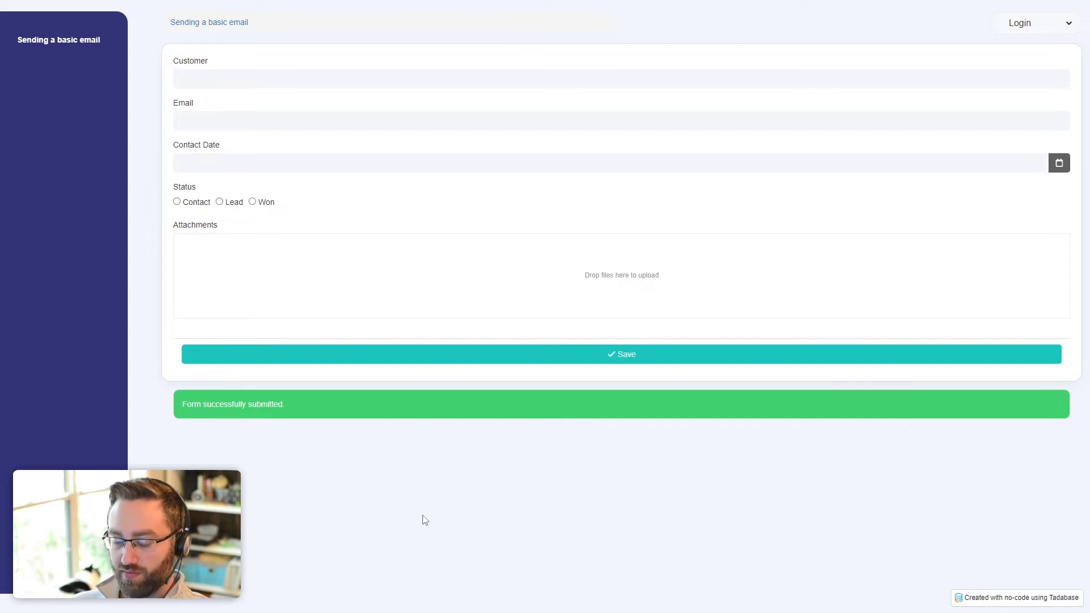
pyautogui.hotkey('alt', 'Tab')
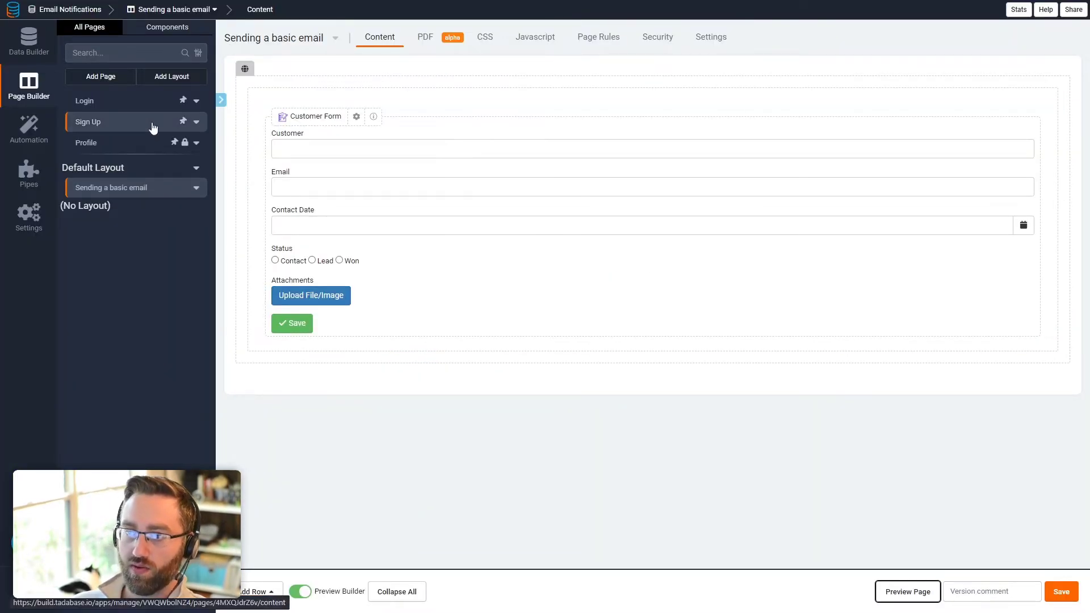
# Step: Add a 'Sending a complex email' page on the Default Layout Menu with a Customers form
pyautogui.click(113, 78)
pyautogui.moveTo(336, 226); pyautogui.dragTo(268, 230)
pyautogui.write('S')
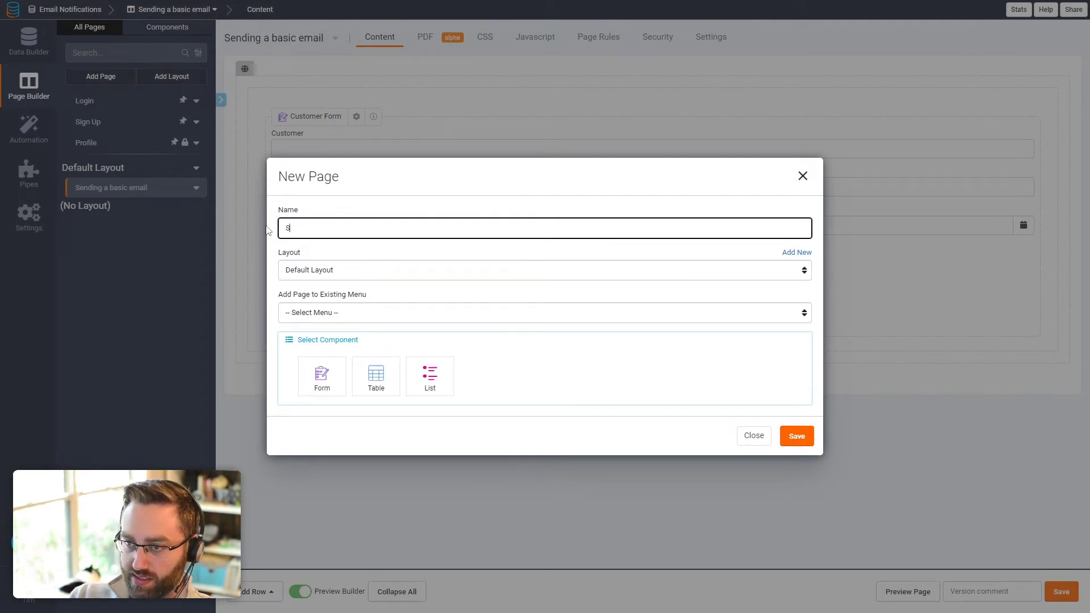
pyautogui.write('ending a complex email')
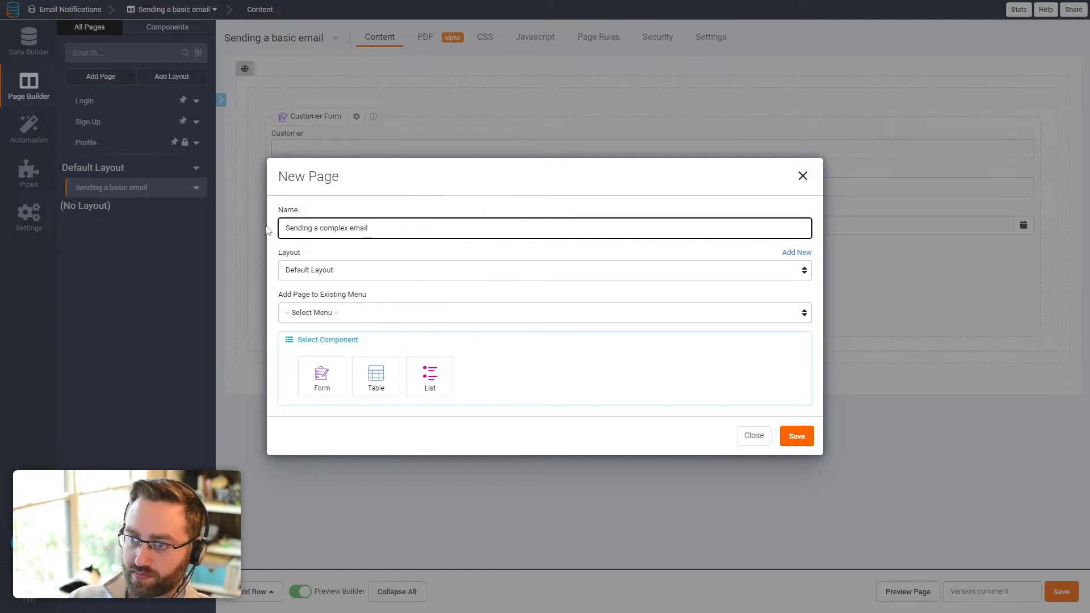
pyautogui.click(354, 312)
pyautogui.click(332, 336)
pyautogui.click(326, 385)
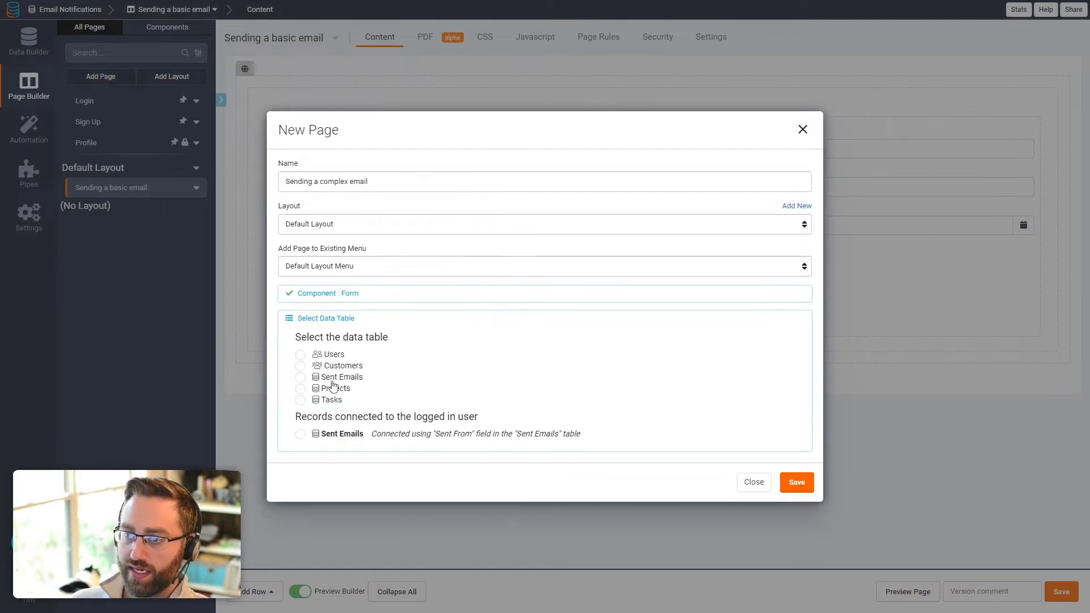
pyautogui.click(349, 369)
pyautogui.click(795, 423)
# Step: Give the Customer Form a new Custom Email notification
pyautogui.click(357, 172)
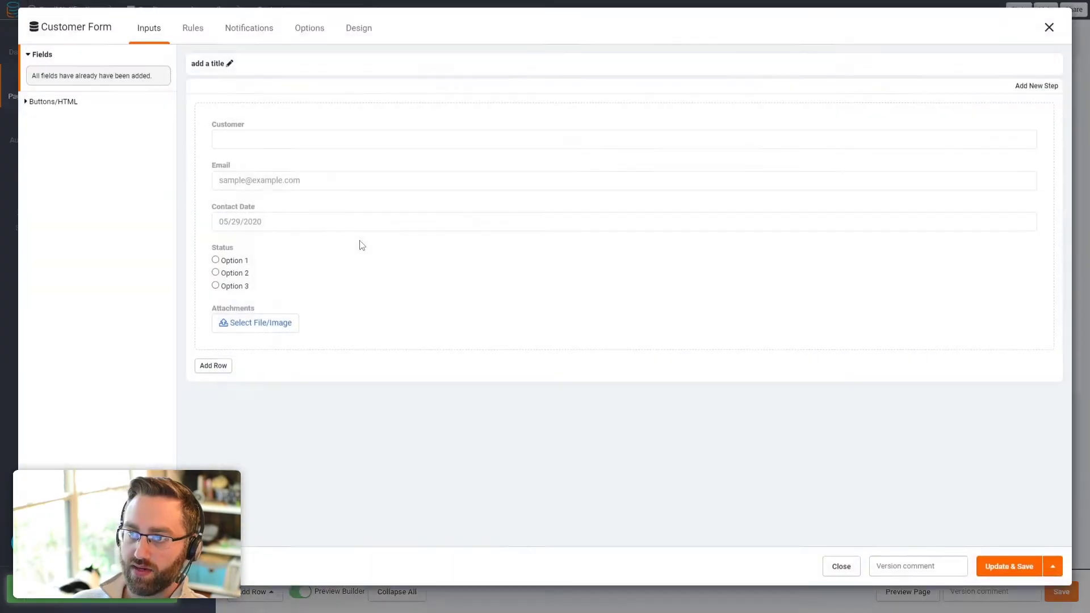
pyautogui.click(267, 43)
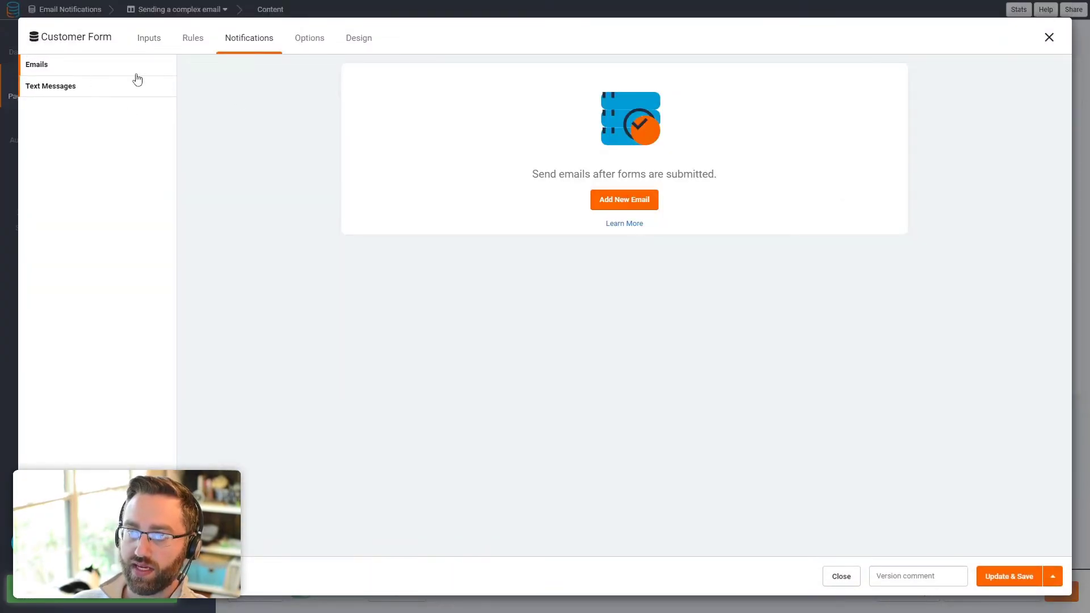
pyautogui.click(624, 199)
pyautogui.click(391, 117)
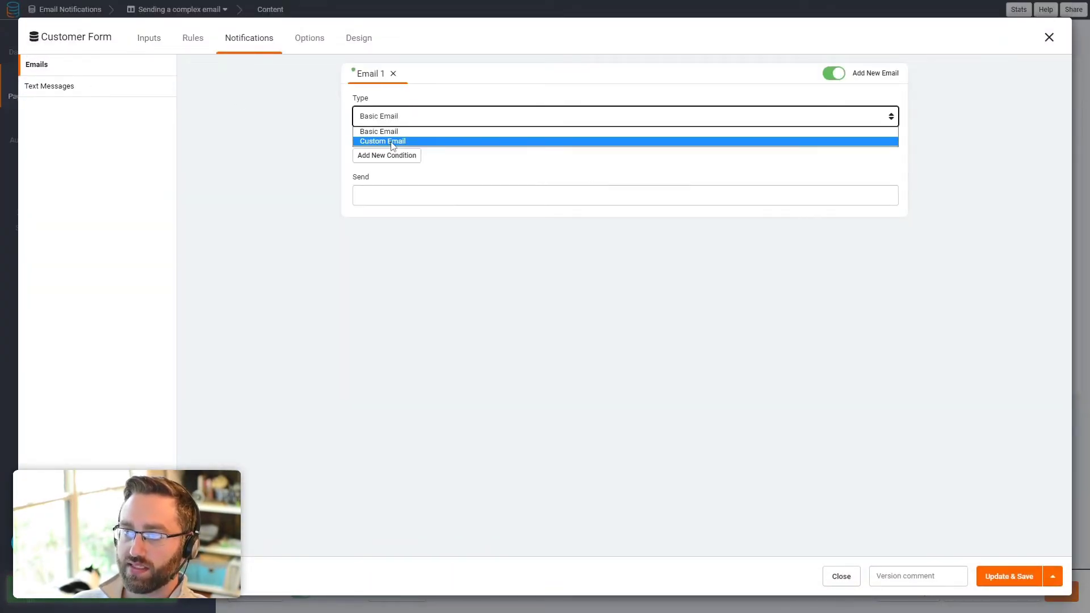
pyautogui.click(392, 142)
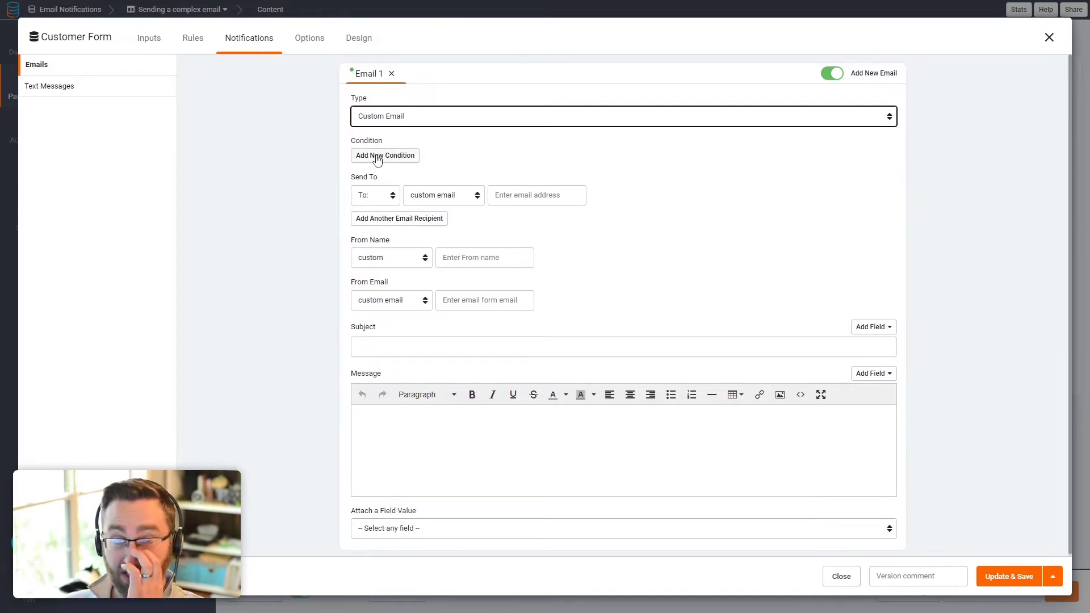
pyautogui.click(490, 198)
pyautogui.click(474, 259)
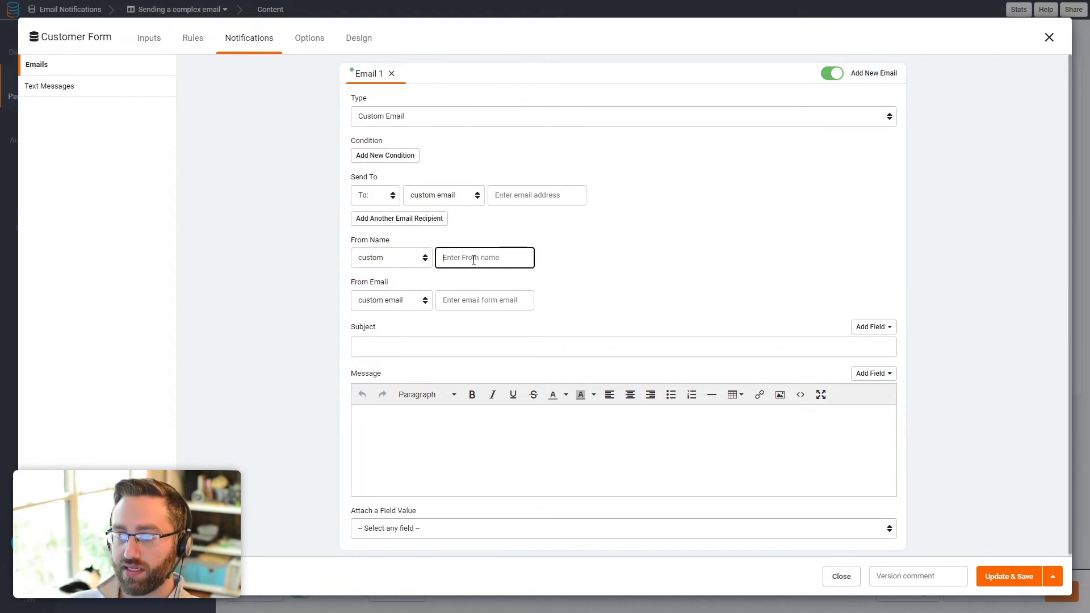
# Step: Add Cc, Bcc and Reply-To recipient rows to the custom email
pyautogui.click(372, 221)
pyautogui.click(377, 220)
pyautogui.click(373, 247)
pyautogui.click(374, 241)
pyautogui.click(372, 250)
pyautogui.click(373, 276)
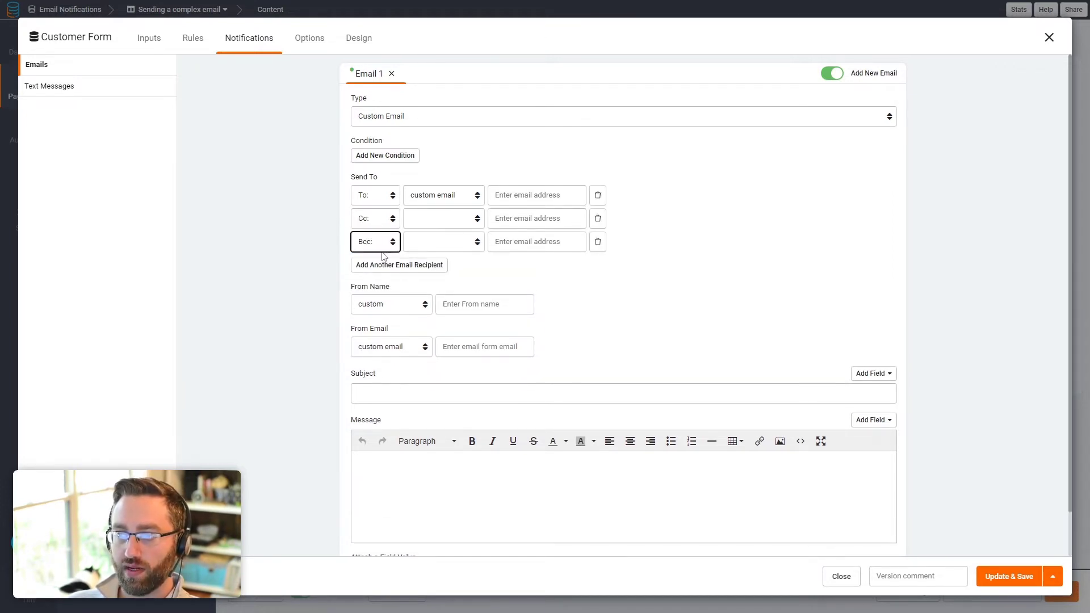
pyautogui.click(376, 266)
pyautogui.click(377, 266)
pyautogui.click(373, 308)
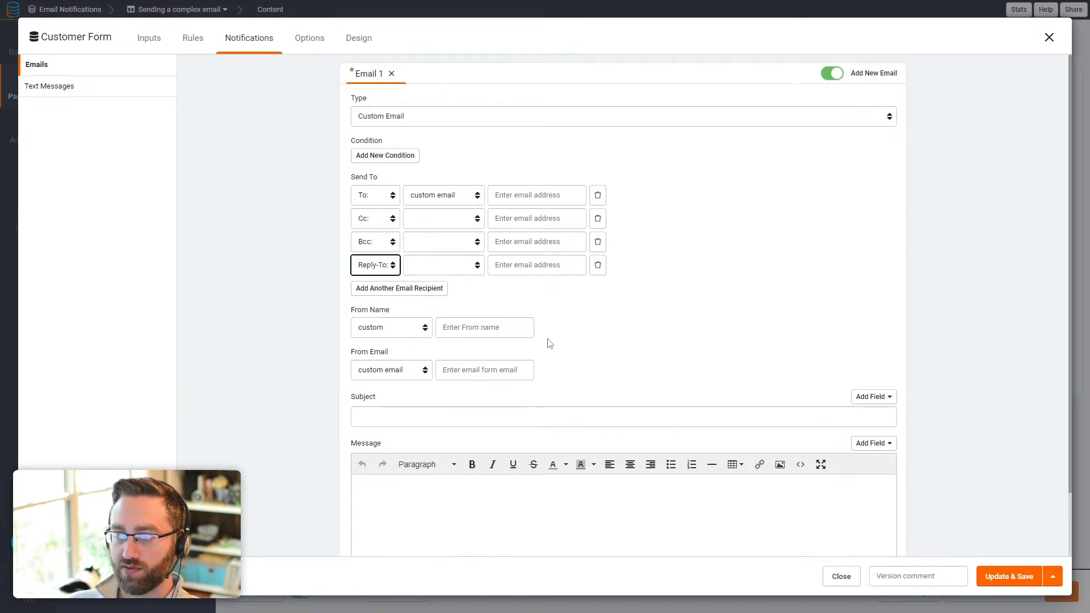
# Step: Compare form-field and logged-in-user sender name sources, keeping a custom sender name
pyautogui.click(388, 328)
pyautogui.click(386, 351)
pyautogui.click(448, 333)
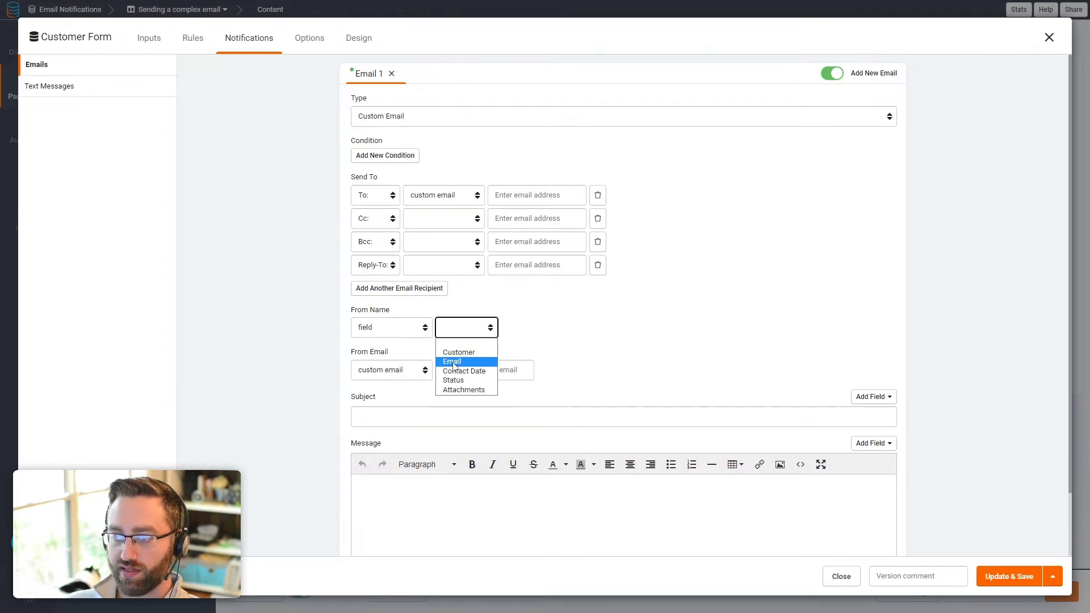
pyautogui.click(397, 334)
pyautogui.click(387, 363)
pyautogui.click(447, 332)
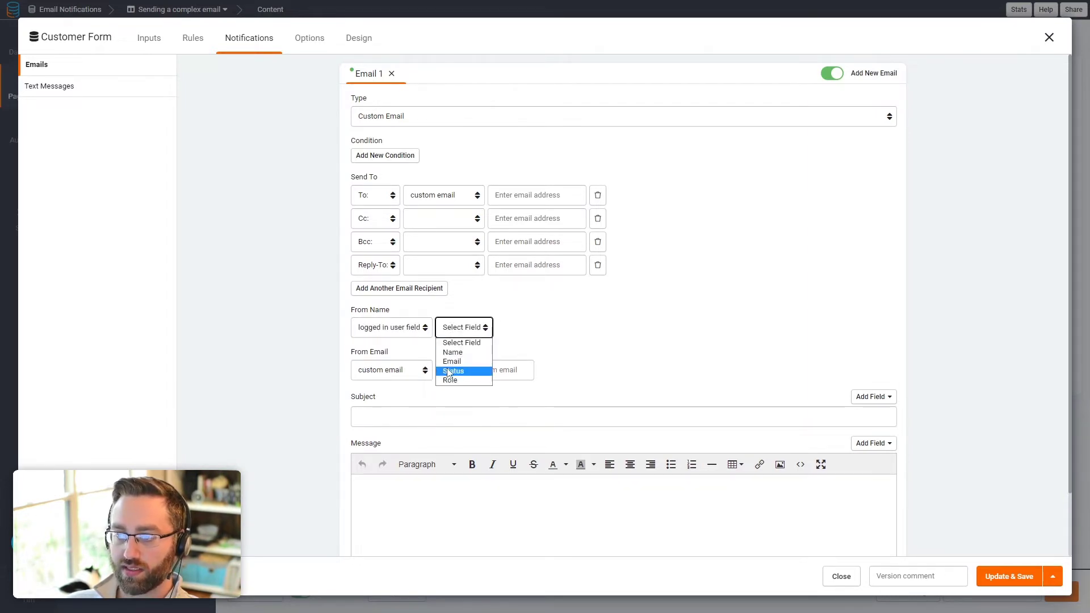
pyautogui.click(397, 328)
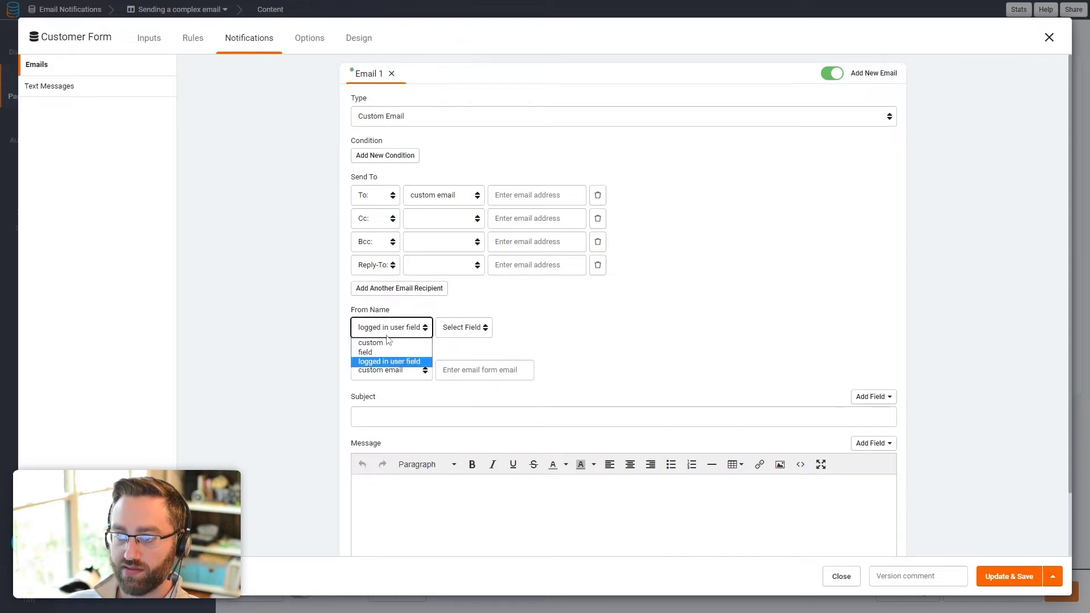
pyautogui.click(423, 341)
# Step: Compare form-field and logged-in-user sender email sources, keeping a custom sender email
pyautogui.click(399, 376)
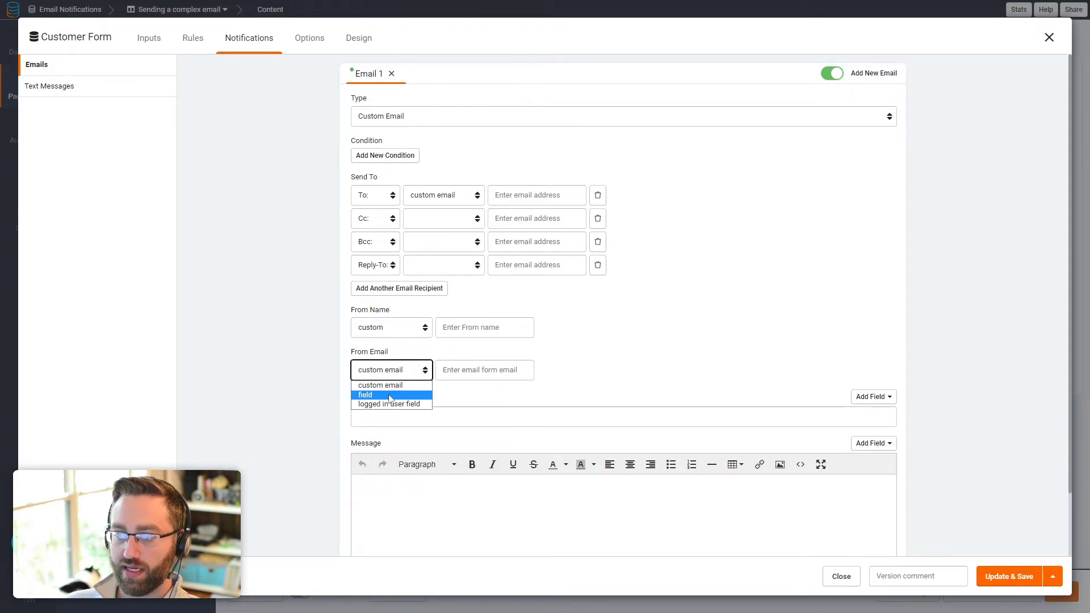
pyautogui.click(396, 395)
pyautogui.click(446, 376)
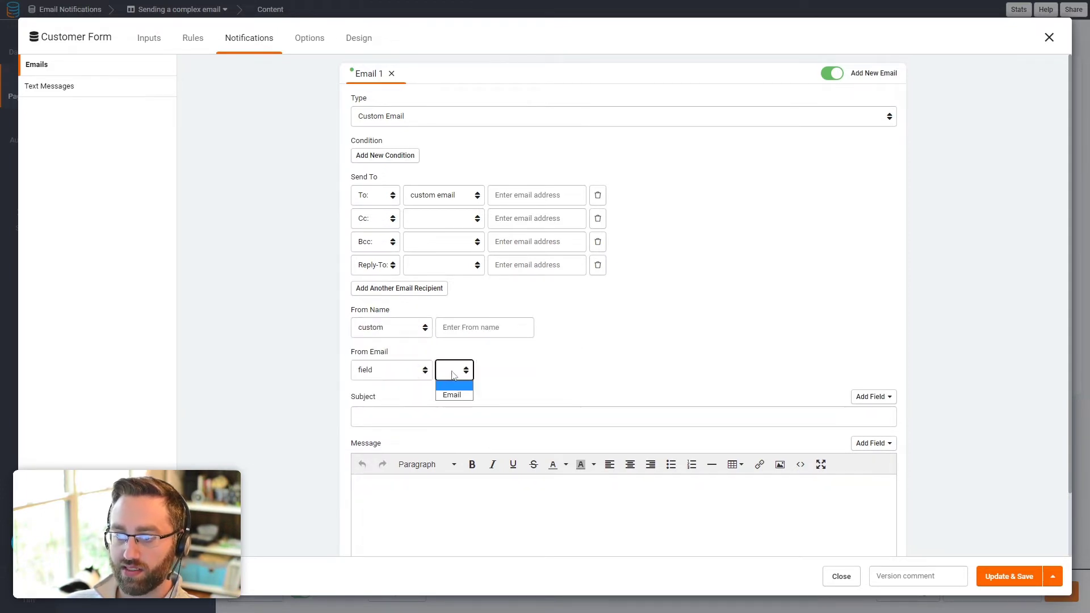
pyautogui.click(394, 374)
pyautogui.click(380, 386)
pyautogui.click(463, 370)
pyautogui.click(401, 375)
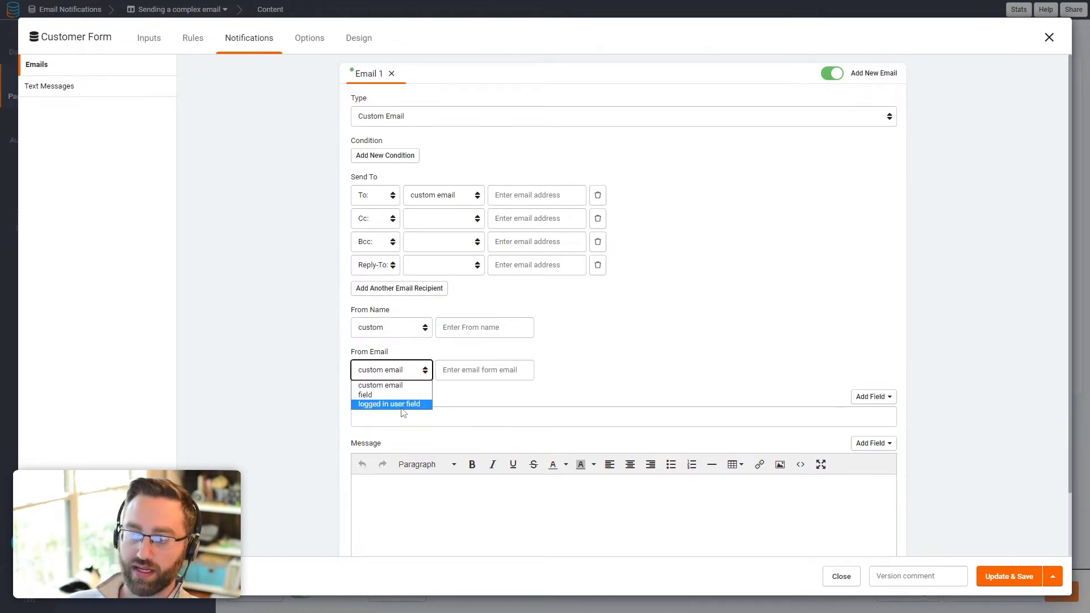
pyautogui.click(403, 406)
pyautogui.click(462, 370)
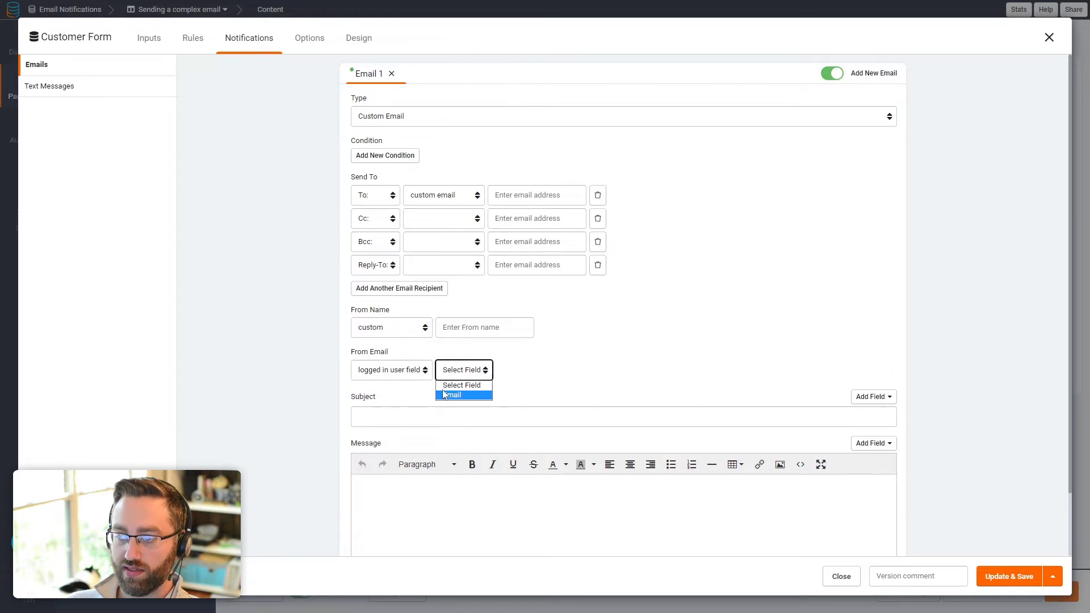
pyautogui.click(397, 372)
pyautogui.click(376, 382)
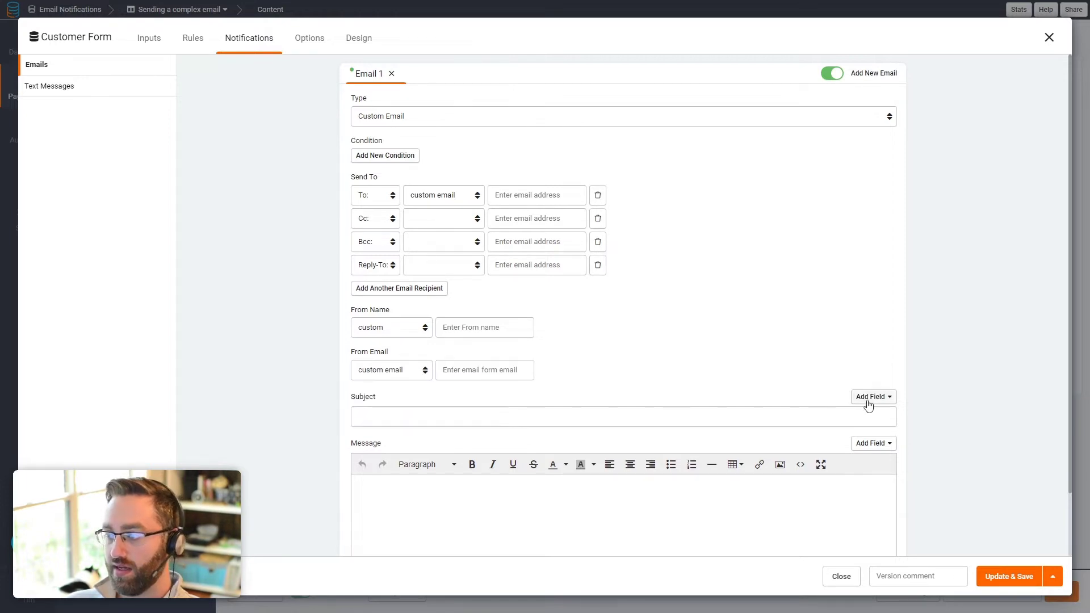
# Step: Set the email subject to 'New customer alert!' followed by the inserted Customer field
pyautogui.scroll(-2, 511, 391)
pyautogui.click(445, 431)
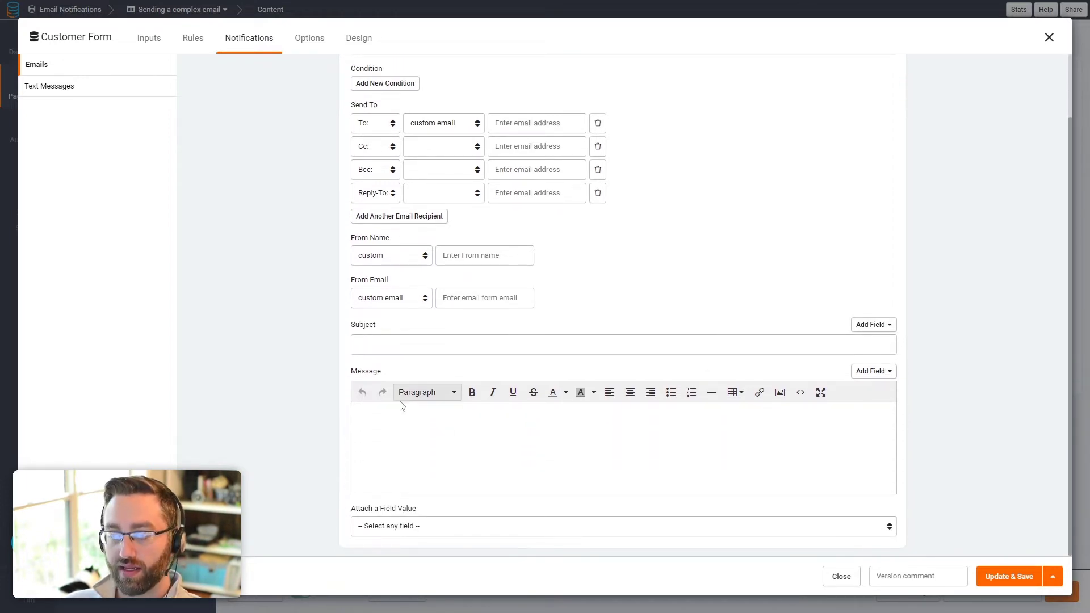
pyautogui.click(885, 332)
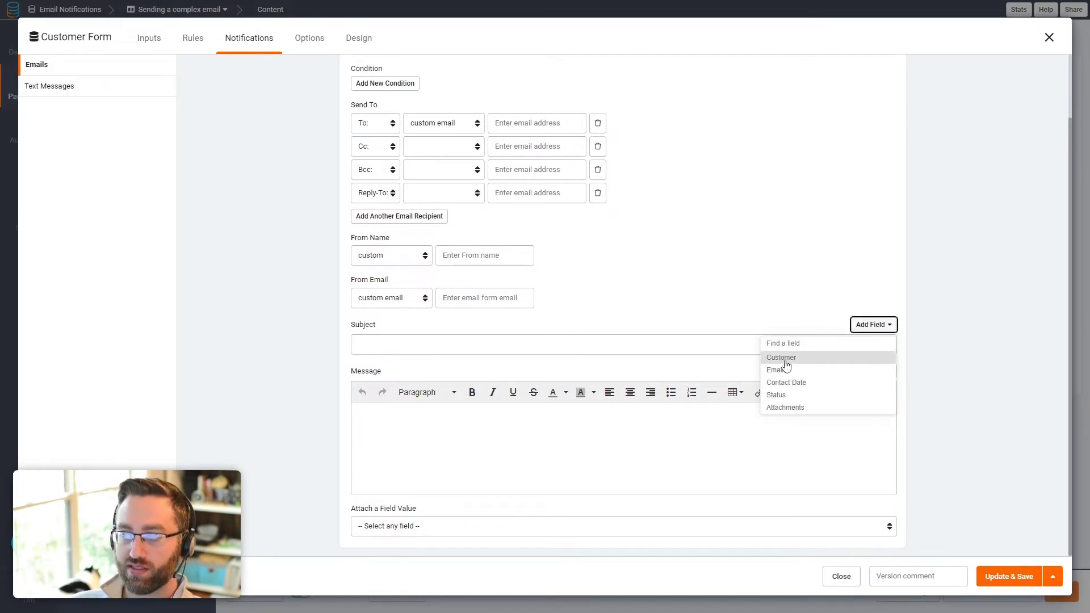
pyautogui.click(462, 346)
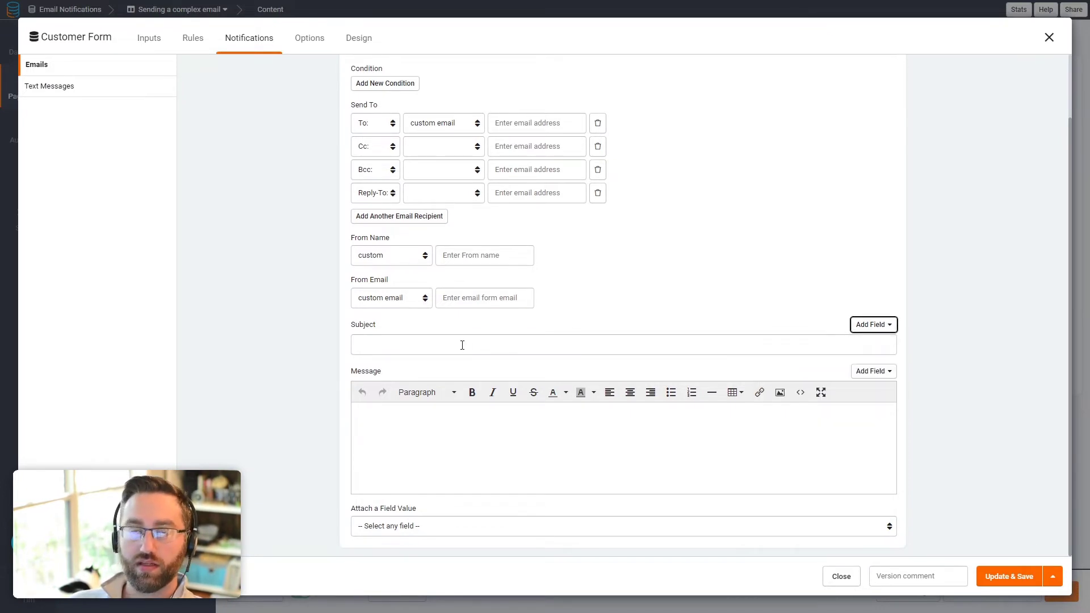
pyautogui.click(462, 345)
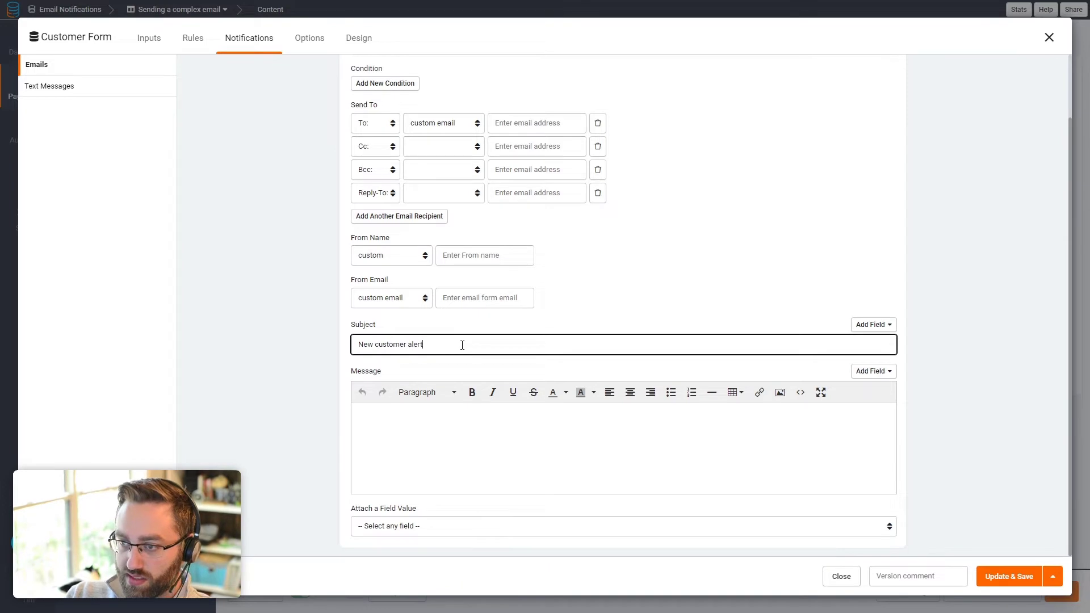
pyautogui.click(872, 325)
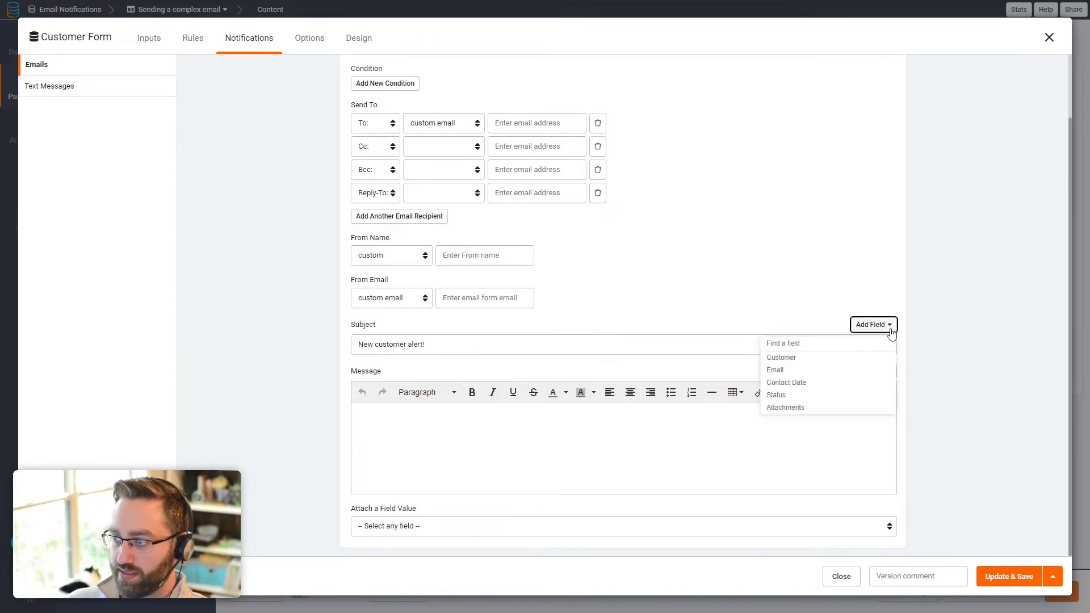
pyautogui.click(793, 362)
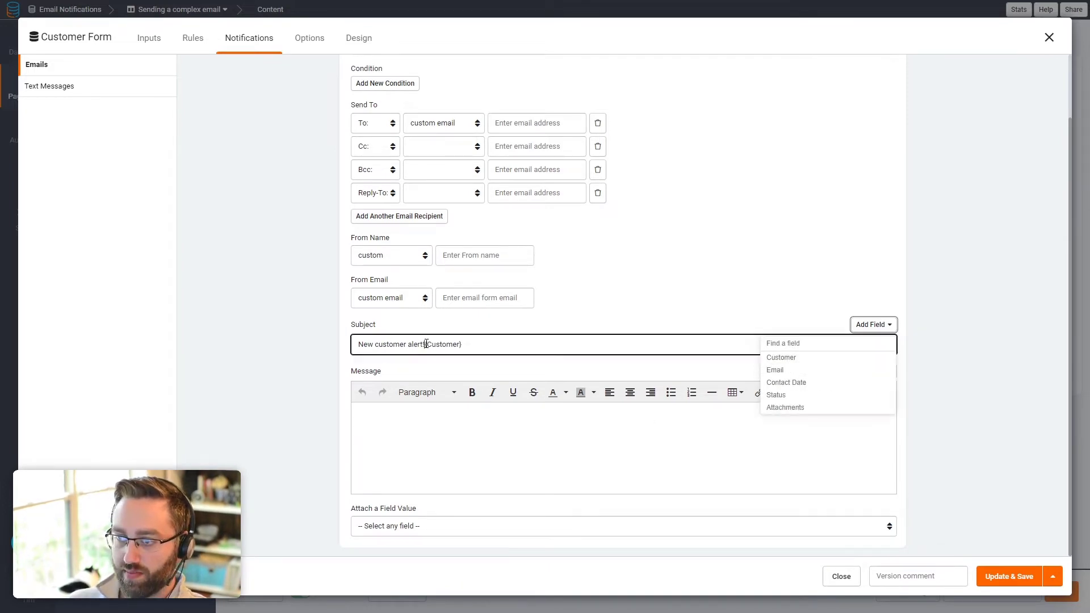
pyautogui.click(427, 345)
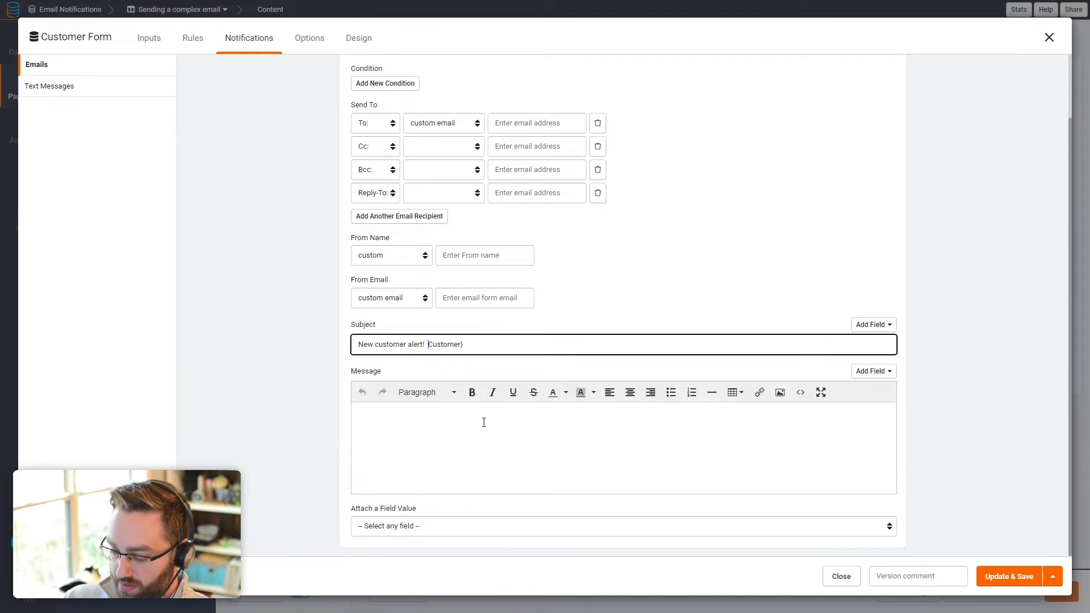
pyautogui.click(454, 419)
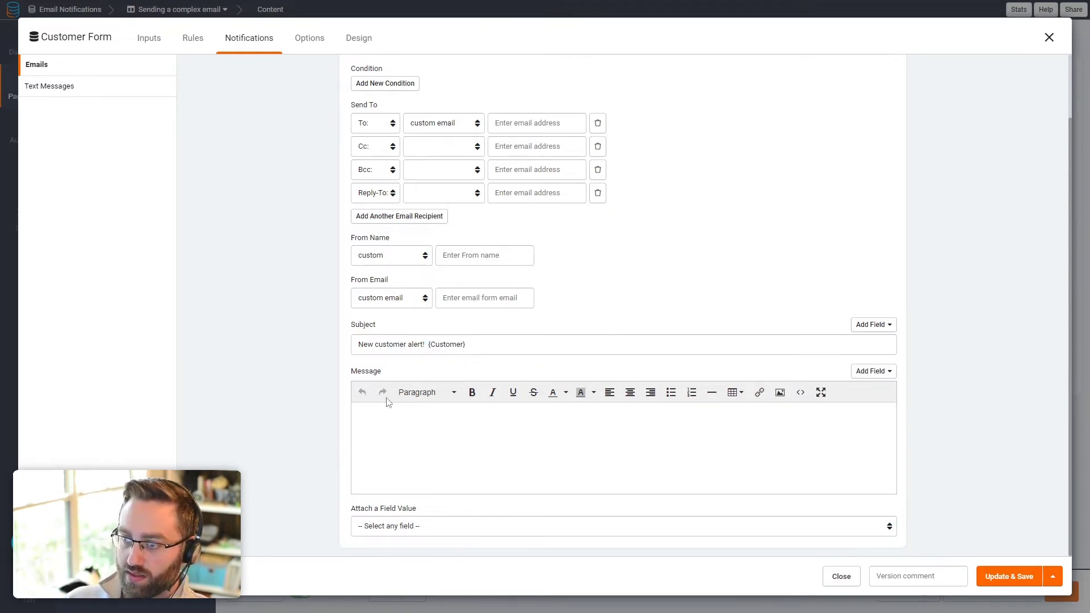
pyautogui.click(431, 346)
pyautogui.press('BackSpace')
pyautogui.moveTo(463, 344); pyautogui.dragTo(433, 347)
# Step: Attach the form's Attachments field to the email
pyautogui.click(379, 418)
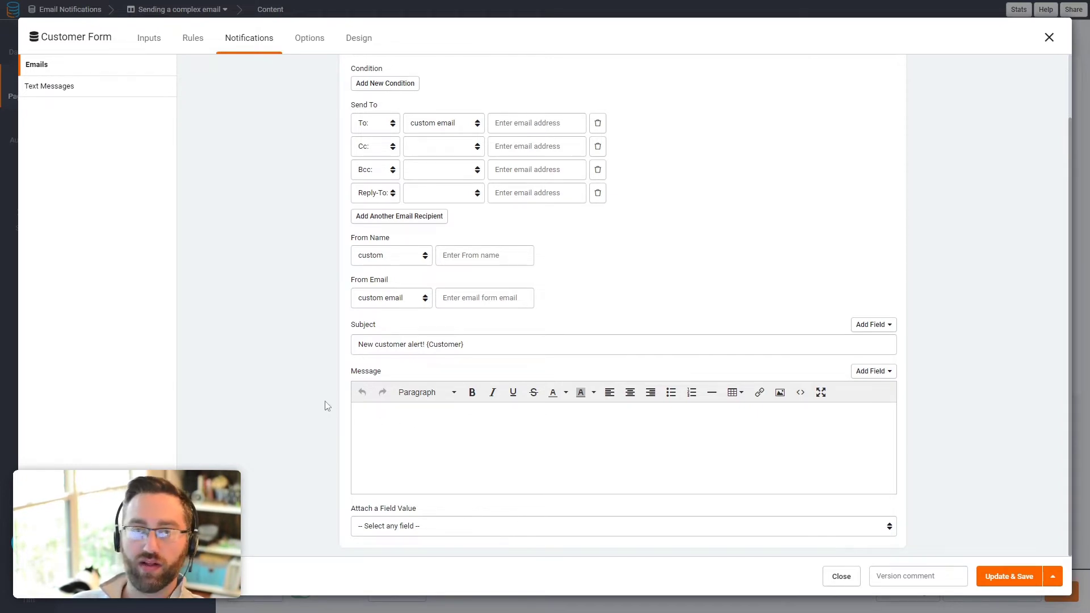
pyautogui.click(425, 529)
pyautogui.click(424, 531)
pyautogui.click(397, 534)
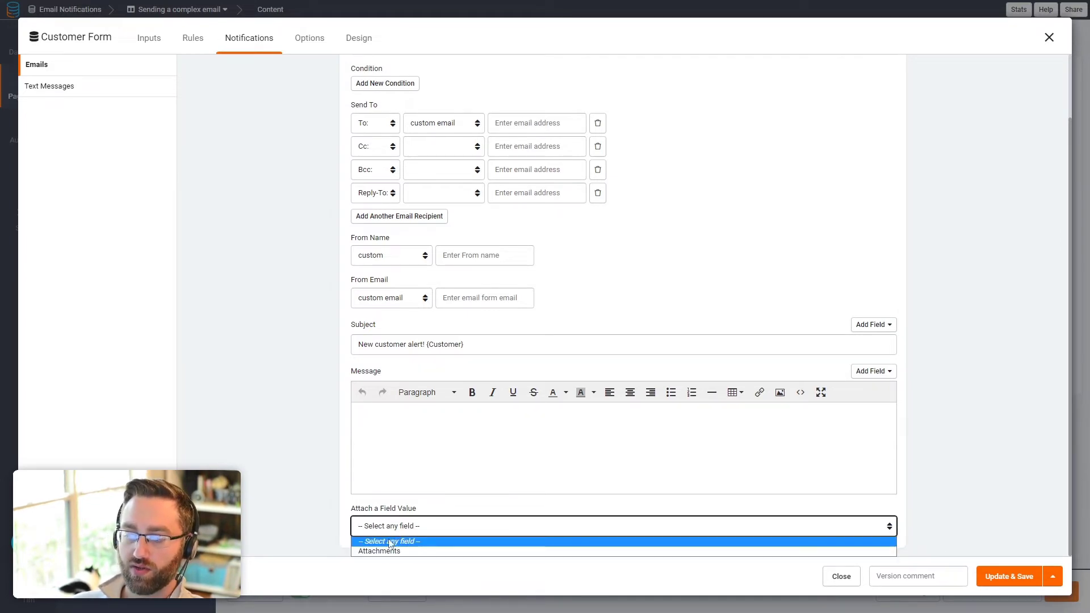
pyautogui.click(389, 551)
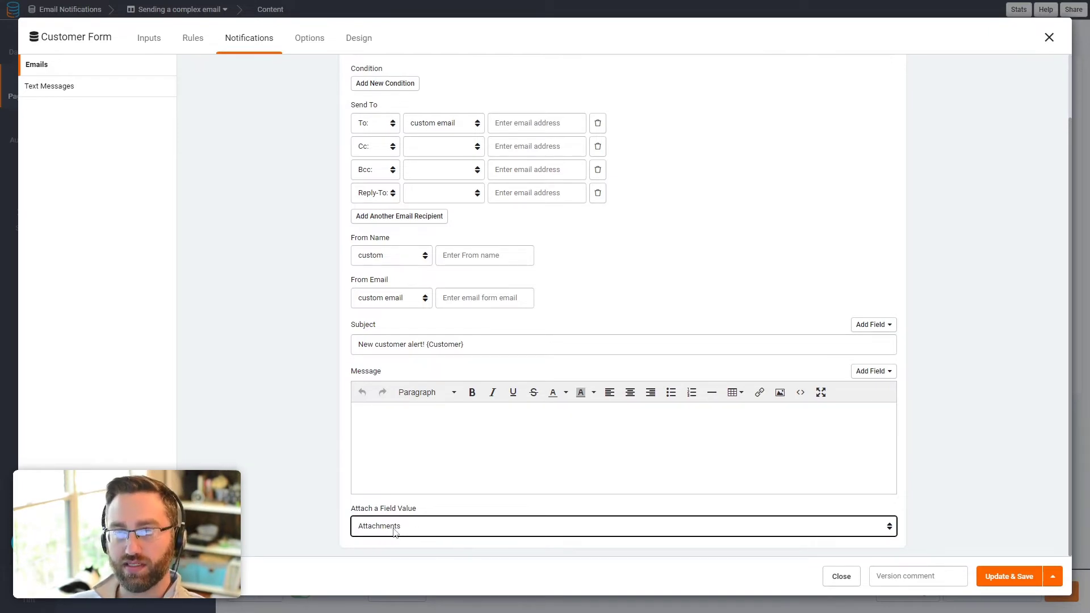
pyautogui.scroll(3, 562, 483)
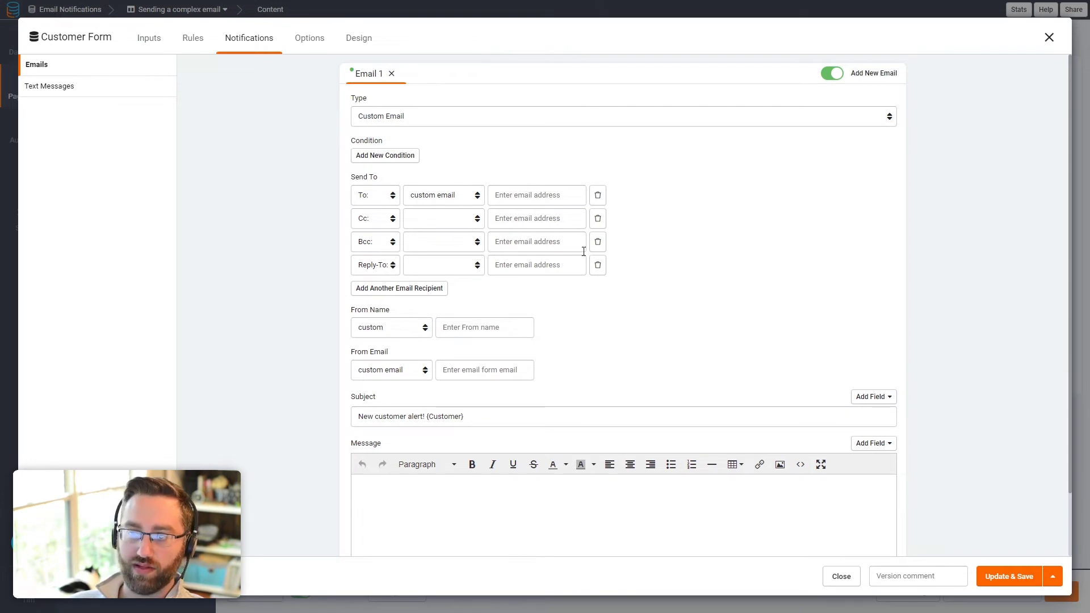
# Step: Close the Customer Form modal to return to the Sending a complex email page
pyautogui.click(1049, 37)
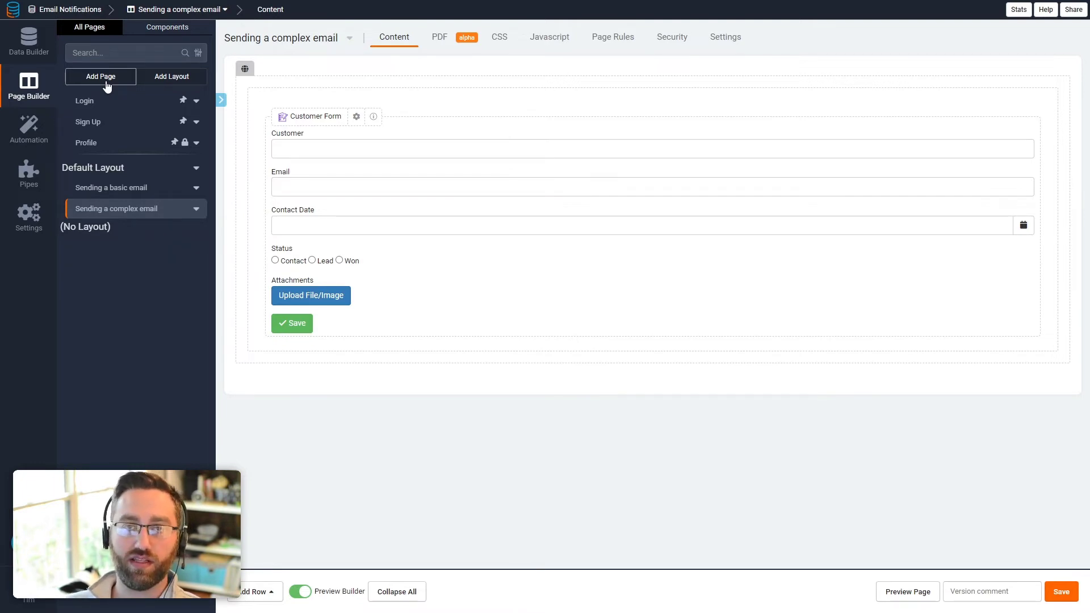
# Step: Create and save a 'Custom Email' page on the Default Layout Menu
pyautogui.click(105, 77)
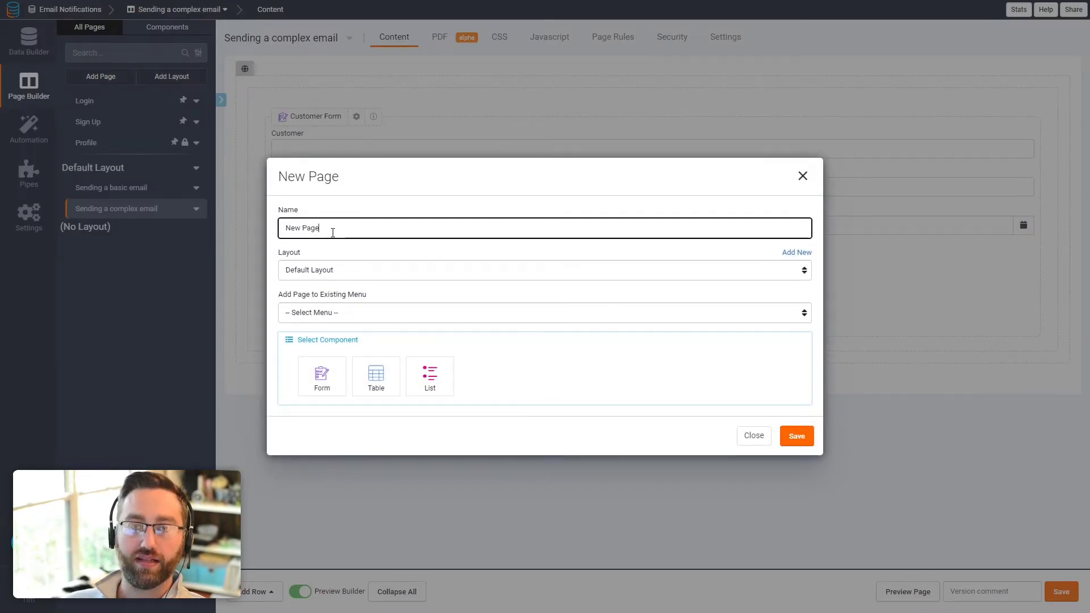
pyautogui.tripleClick(333, 232)
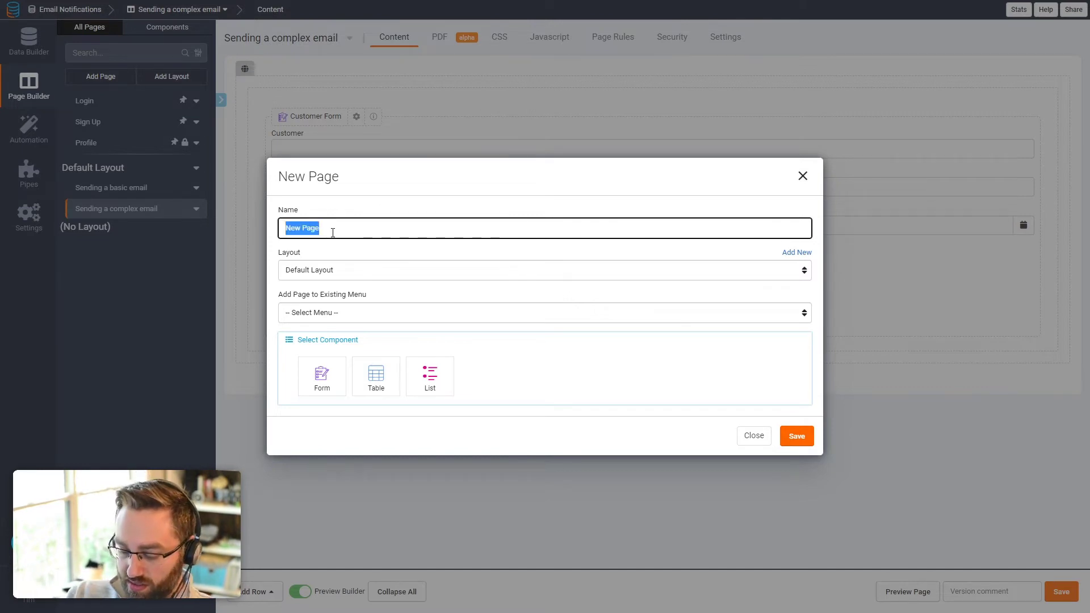
pyautogui.write('Custom ')
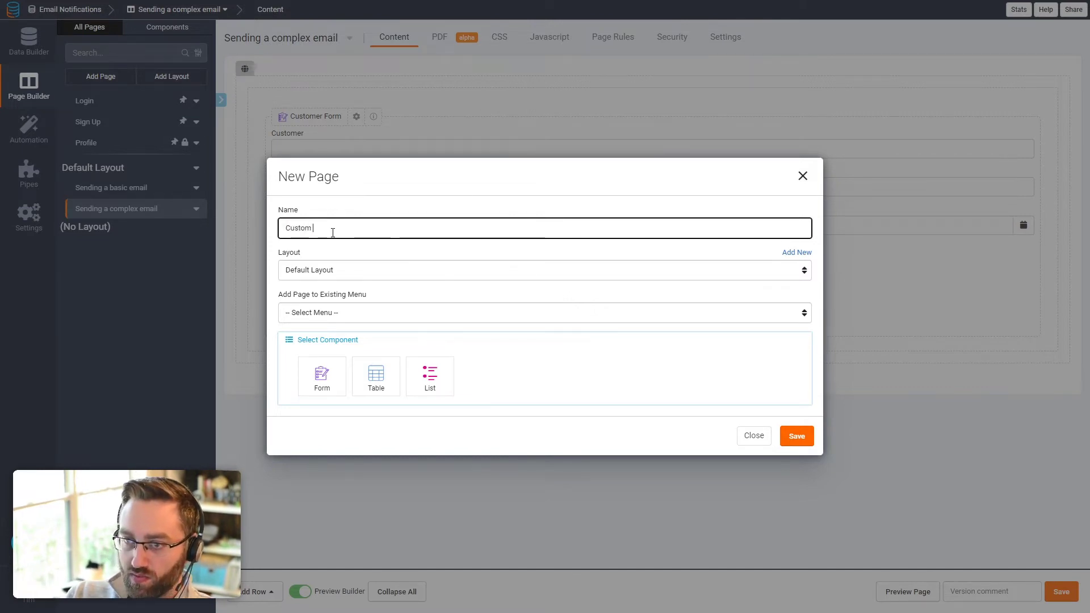
pyautogui.write('Email')
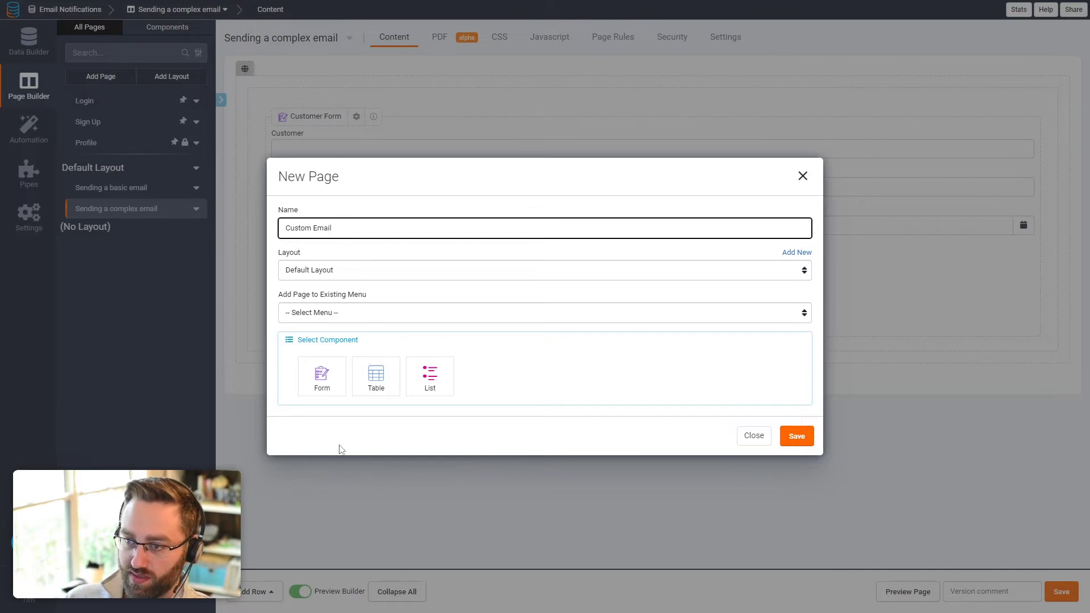
pyautogui.click(354, 322)
pyautogui.click(336, 338)
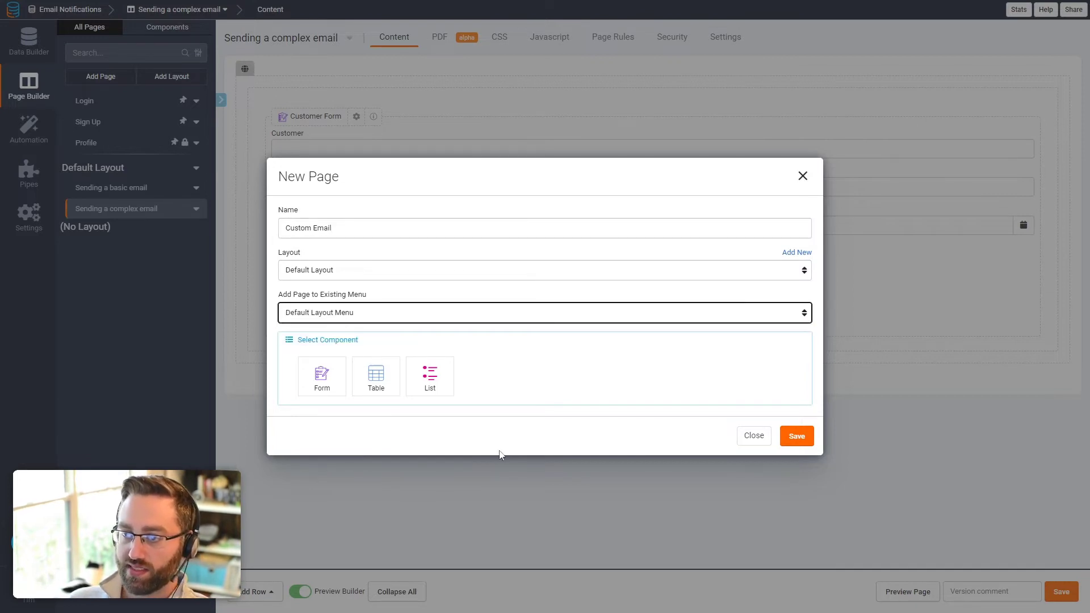
pyautogui.click(798, 440)
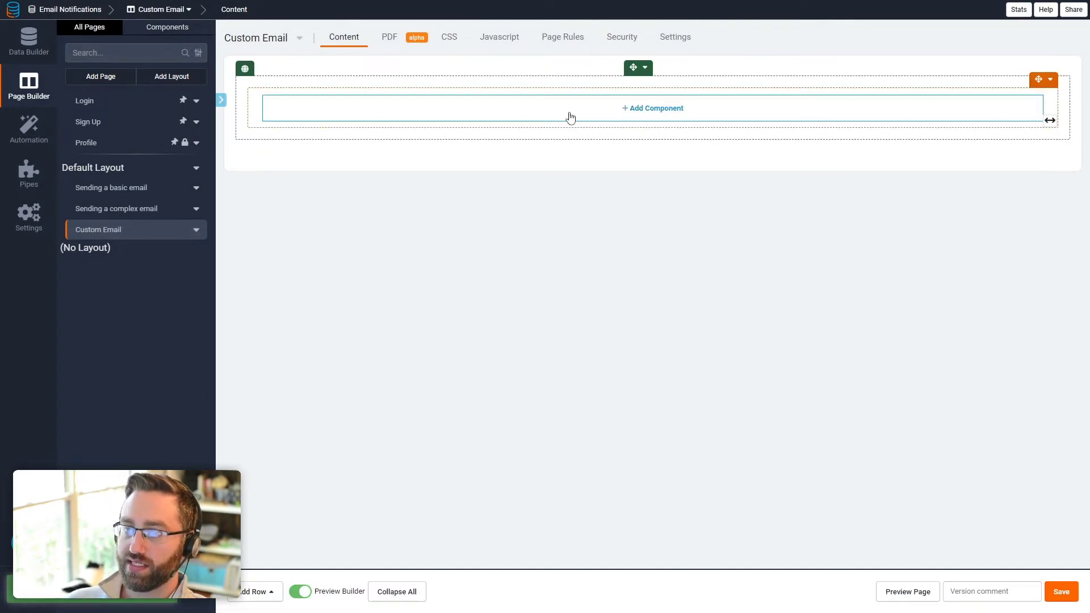
pyautogui.click(570, 117)
# Step: Quick-add a Customers table with a Details link, save the page, and open the table's settings
pyautogui.click(139, 113)
pyautogui.click(341, 143)
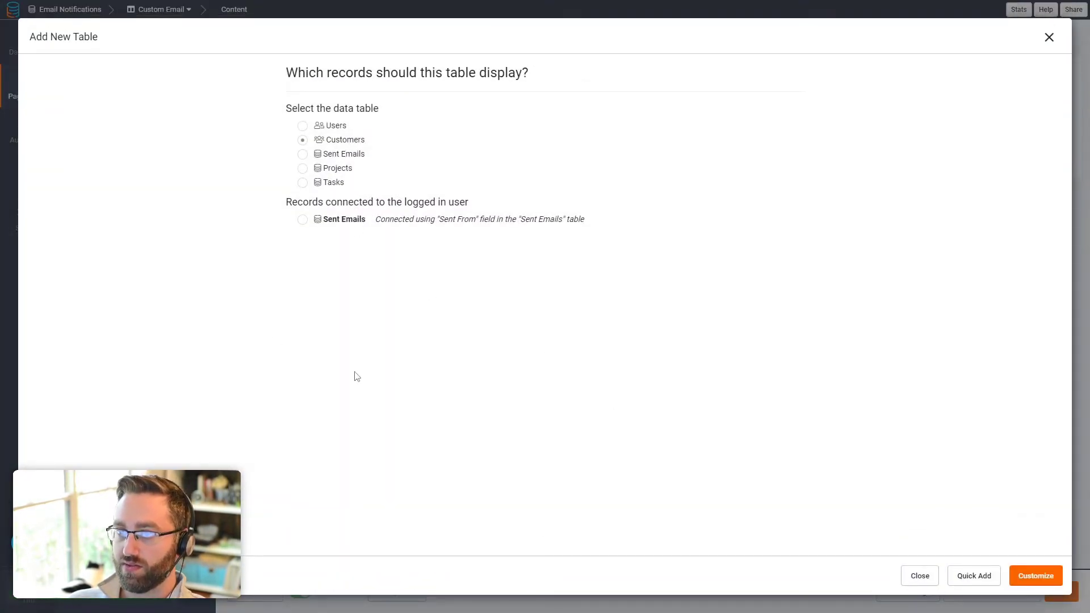
pyautogui.click(993, 577)
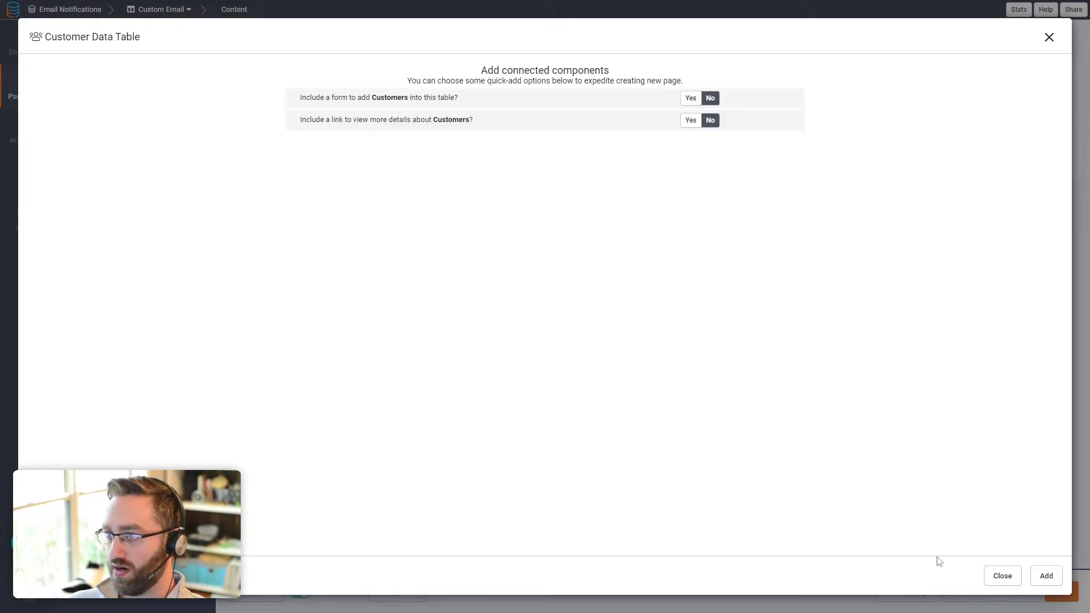
pyautogui.click(690, 121)
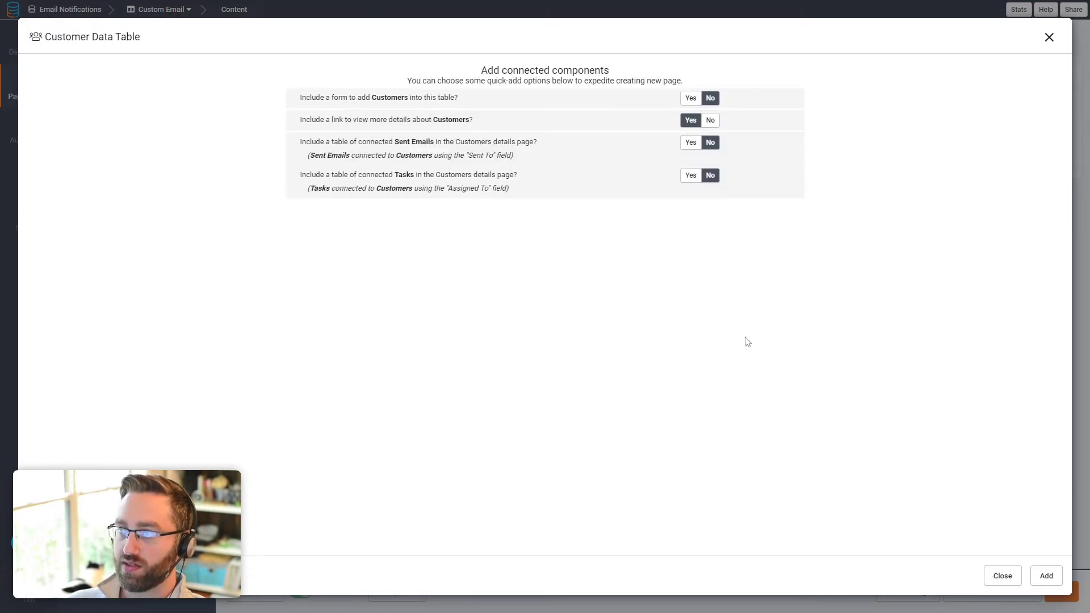
pyautogui.click(1044, 575)
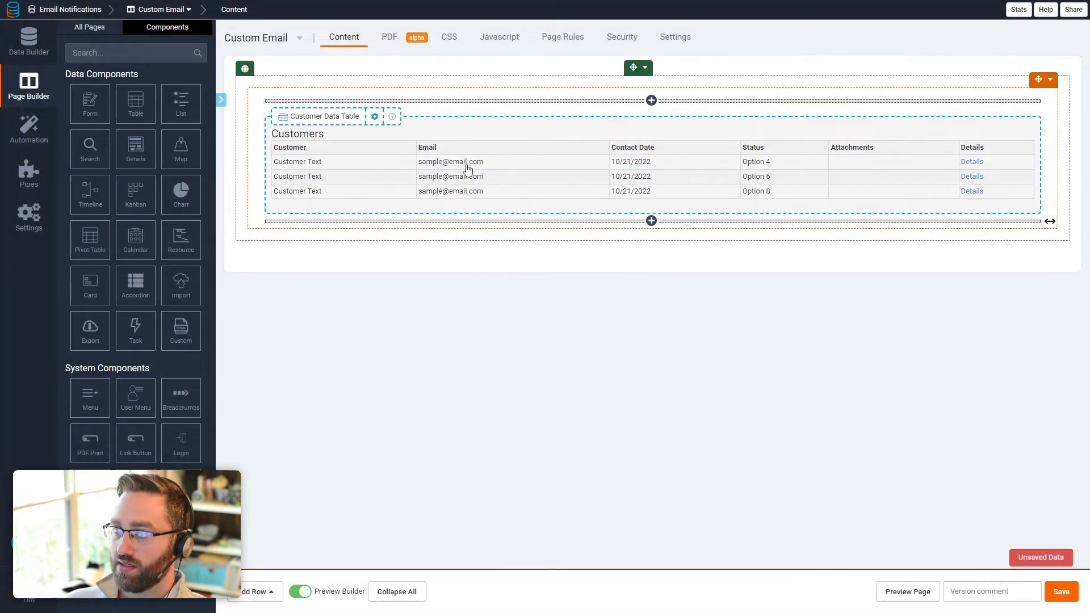
pyautogui.click(1061, 591)
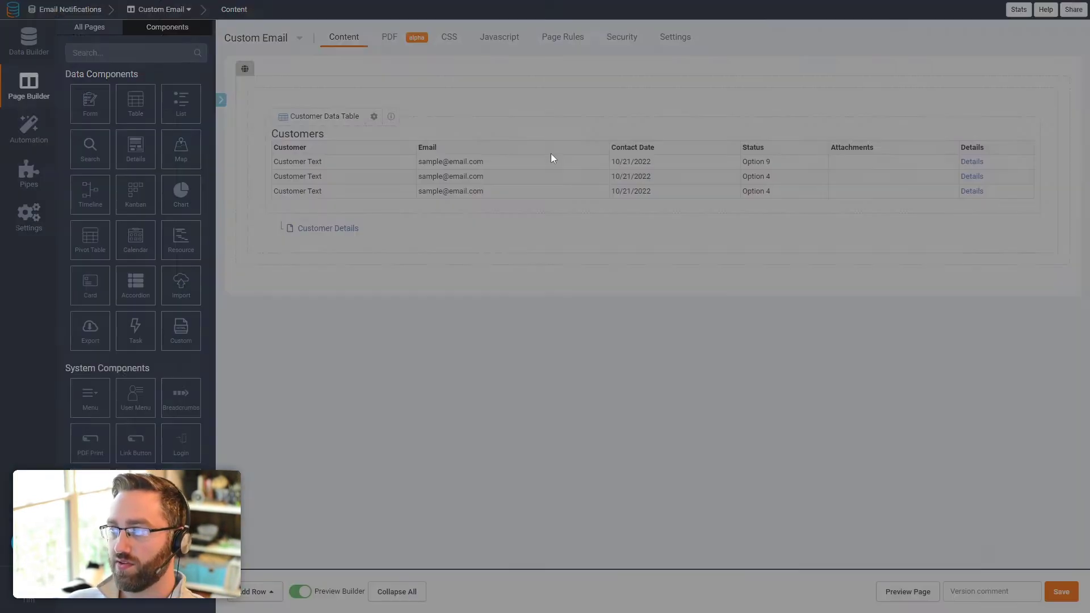
pyautogui.doubleClick(551, 155)
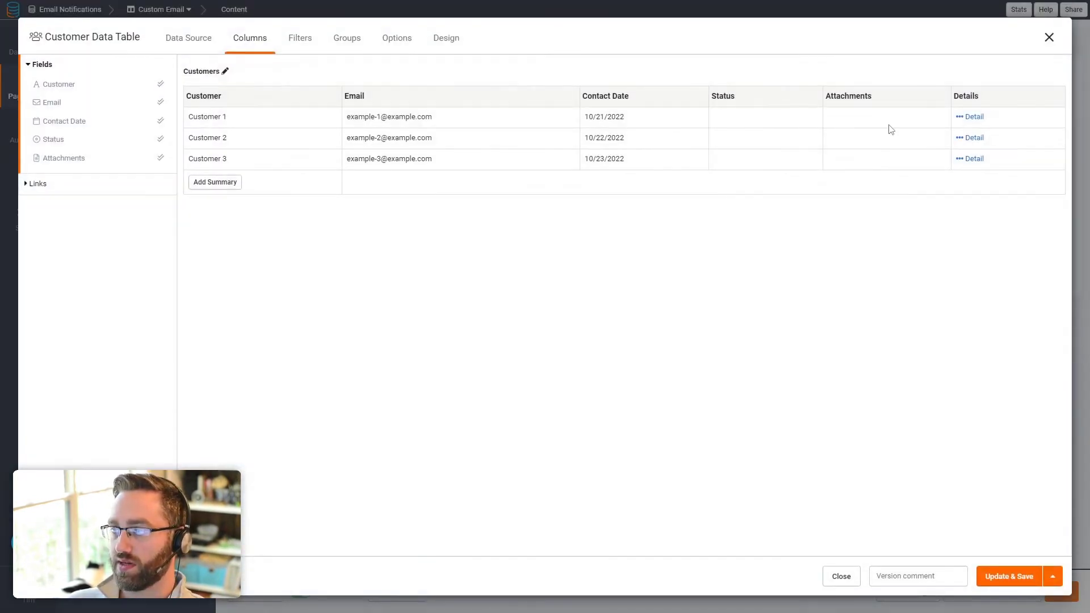
# Step: Retitle the Details column 'Send Email (details page)' and give it an envelope 'mail' icon
pyautogui.click(975, 102)
pyautogui.moveTo(312, 233); pyautogui.dragTo(281, 227)
pyautogui.write('S')
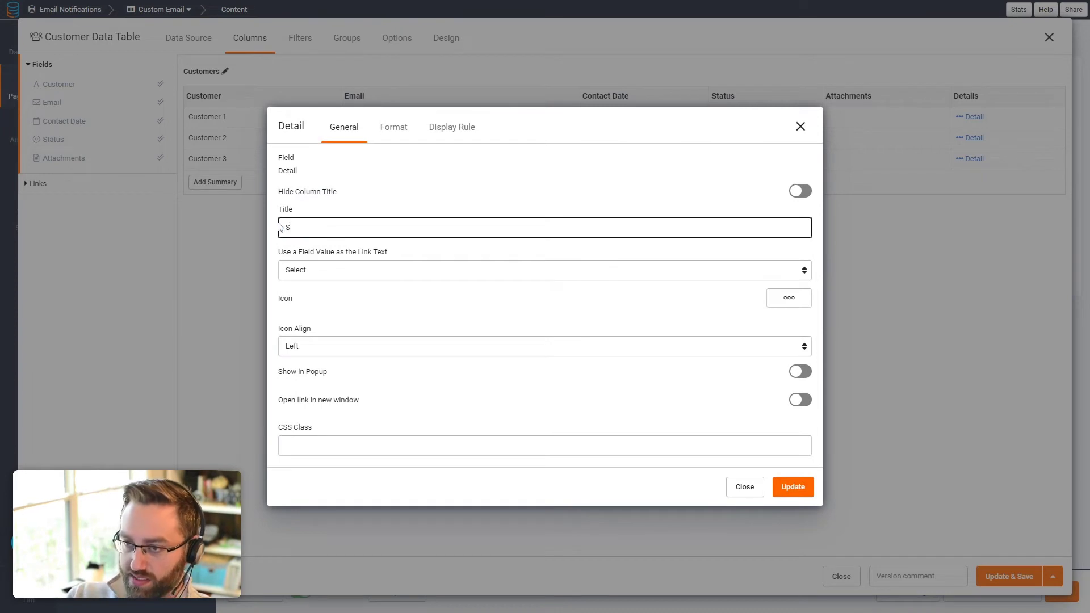
pyautogui.write('end Email (details page)')
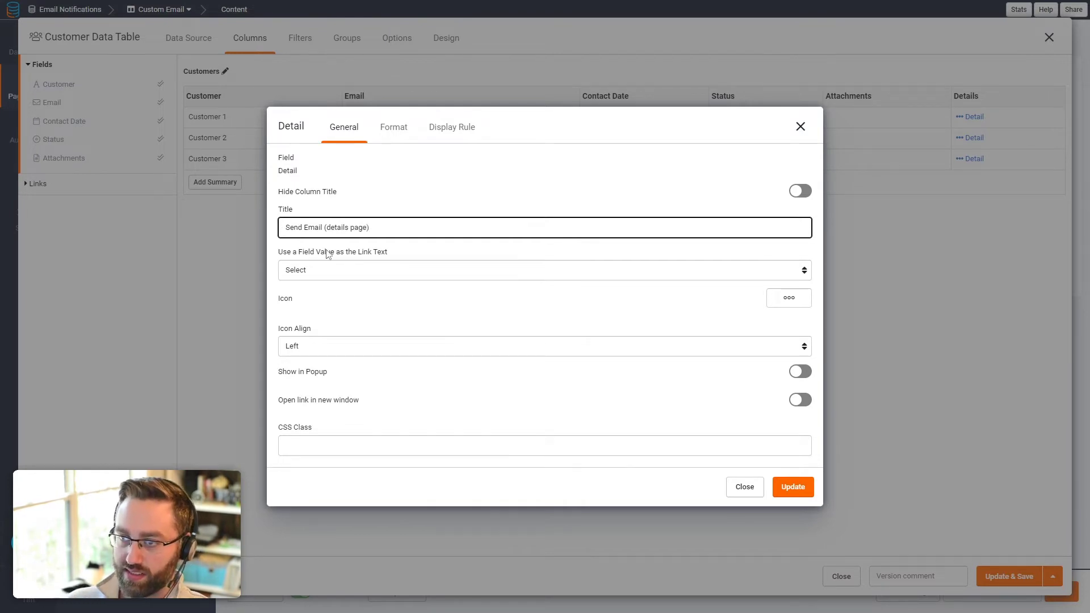
pyautogui.click(771, 300)
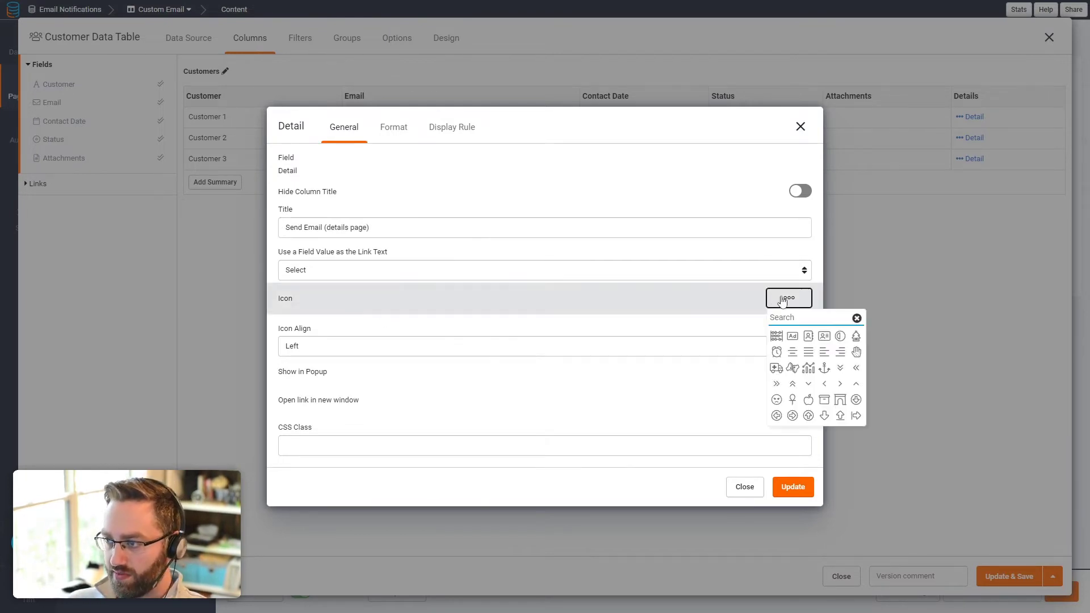
pyautogui.write('mail')
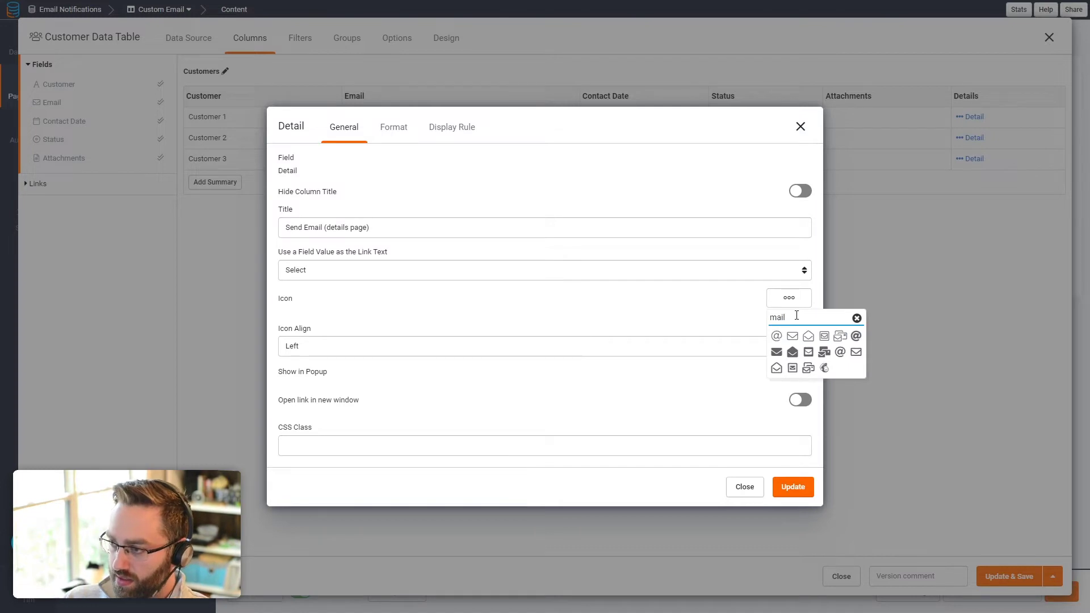
pyautogui.click(792, 336)
# Step: Show the column's link as a Button, save the table, and go to Customer Details
pyautogui.click(383, 127)
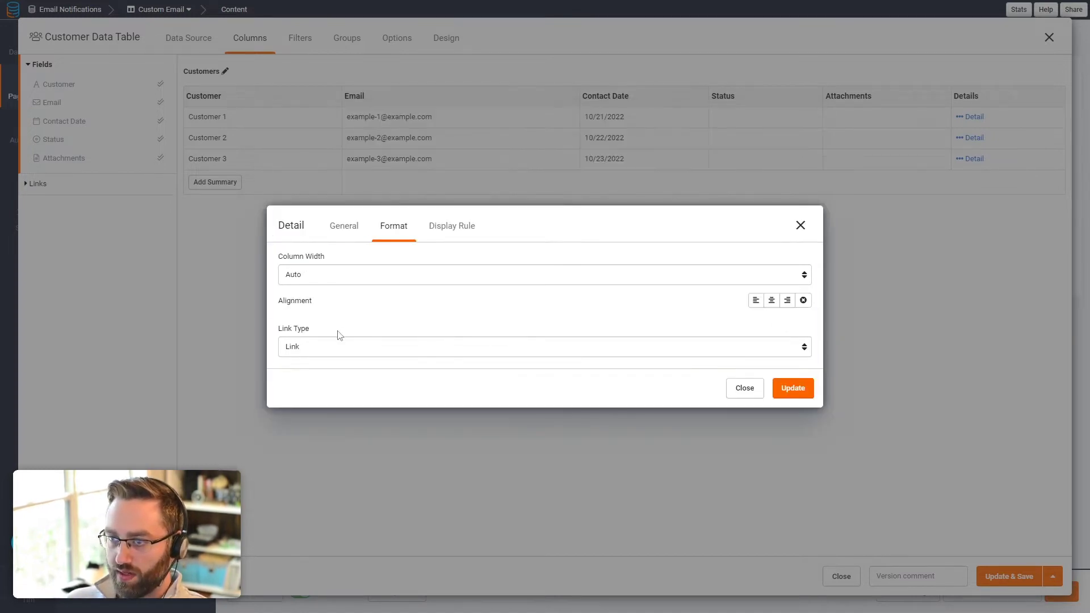
pyautogui.click(307, 347)
pyautogui.click(308, 372)
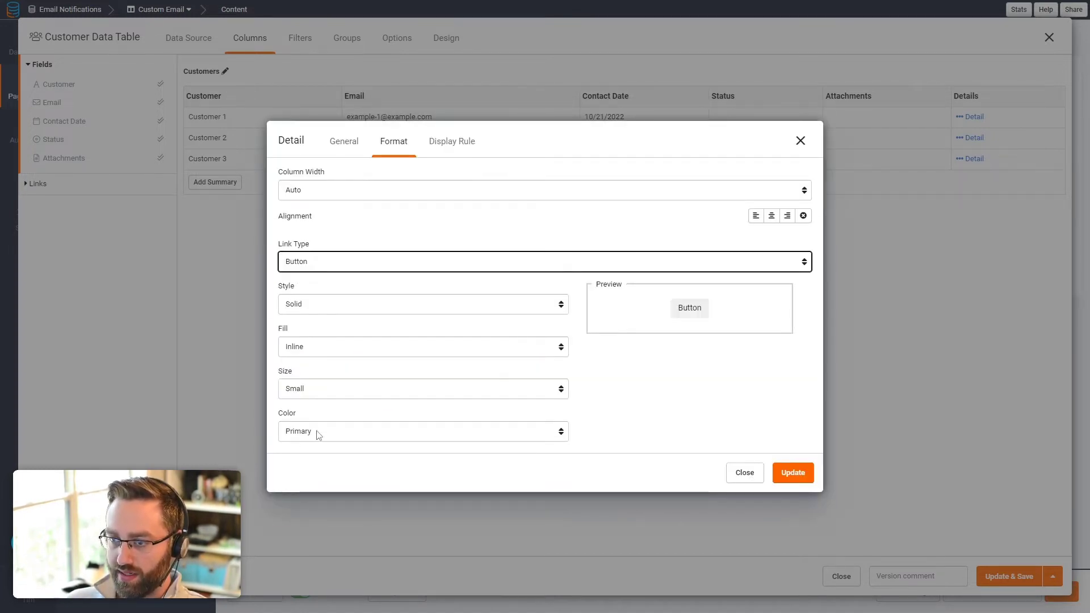
pyautogui.click(791, 474)
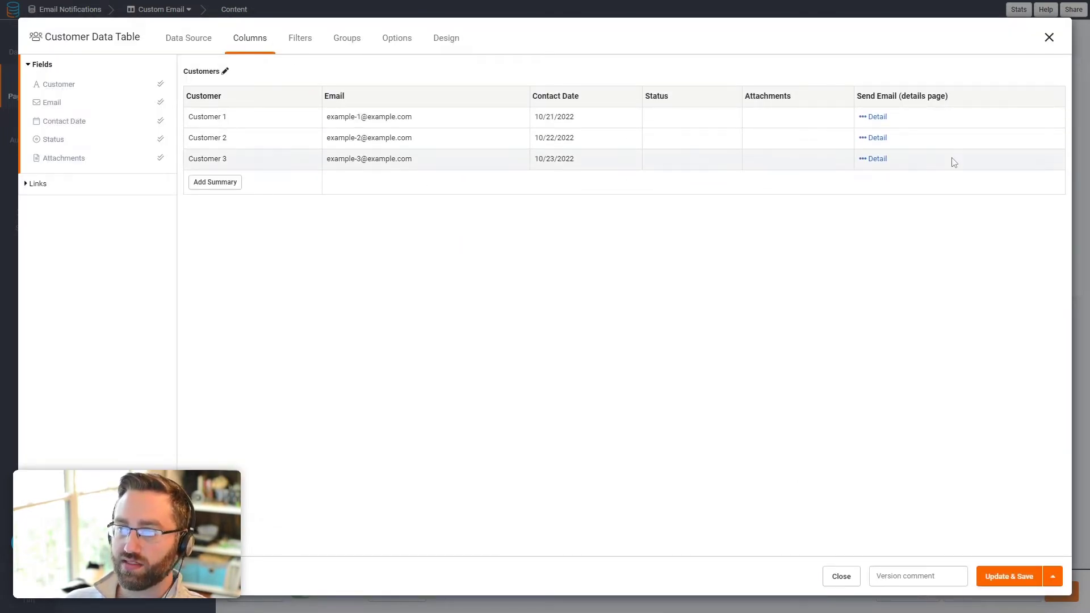
pyautogui.click(999, 577)
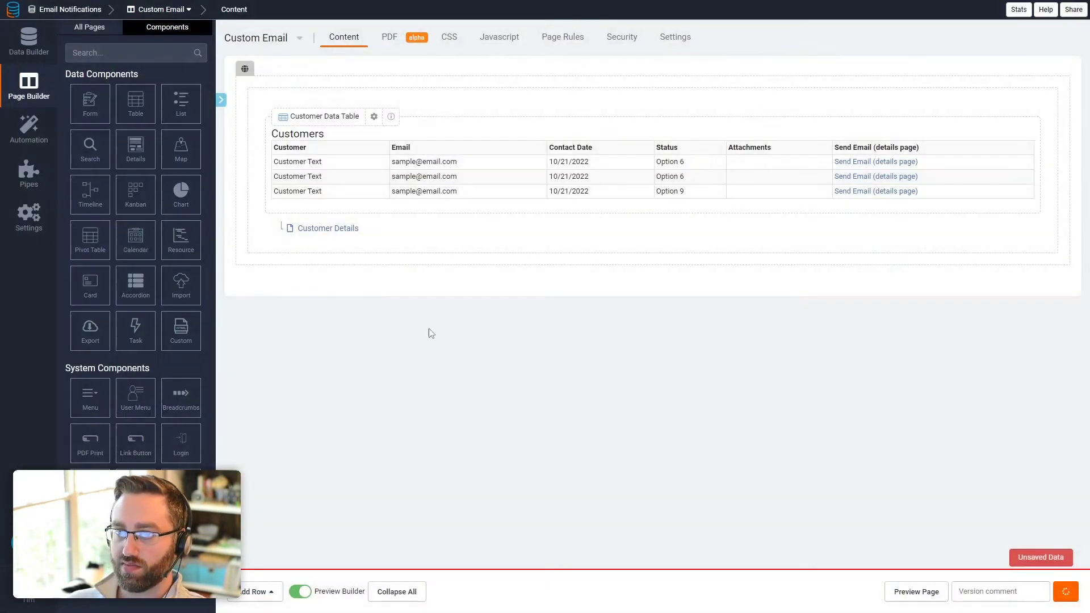
pyautogui.click(321, 229)
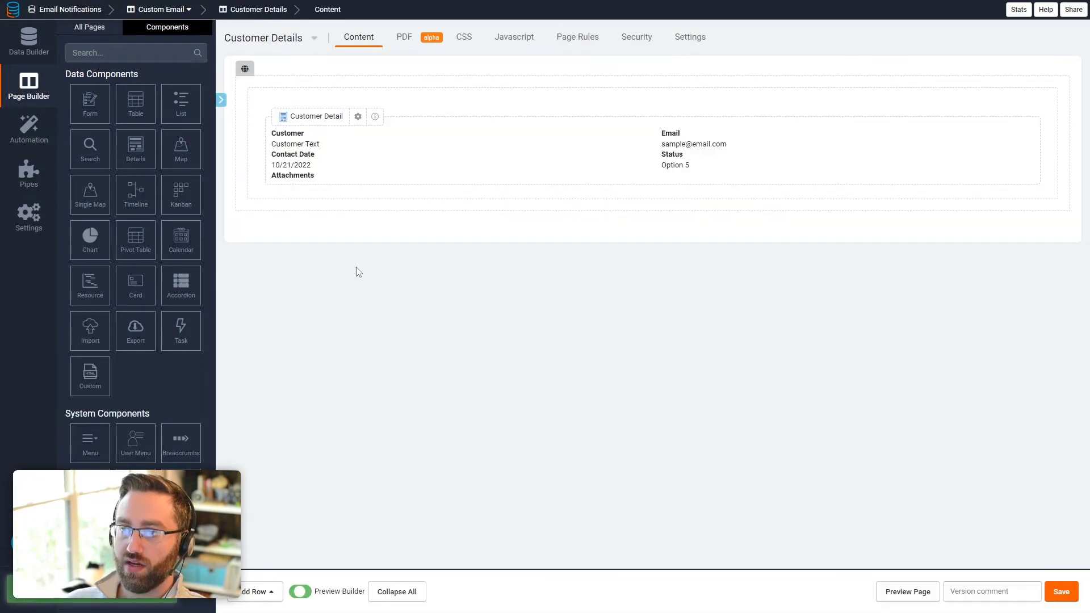
# Step: Add a two-column row and a Form in its left column that adds Sent Emails connected to this Customer
pyautogui.click(265, 594)
pyautogui.click(273, 483)
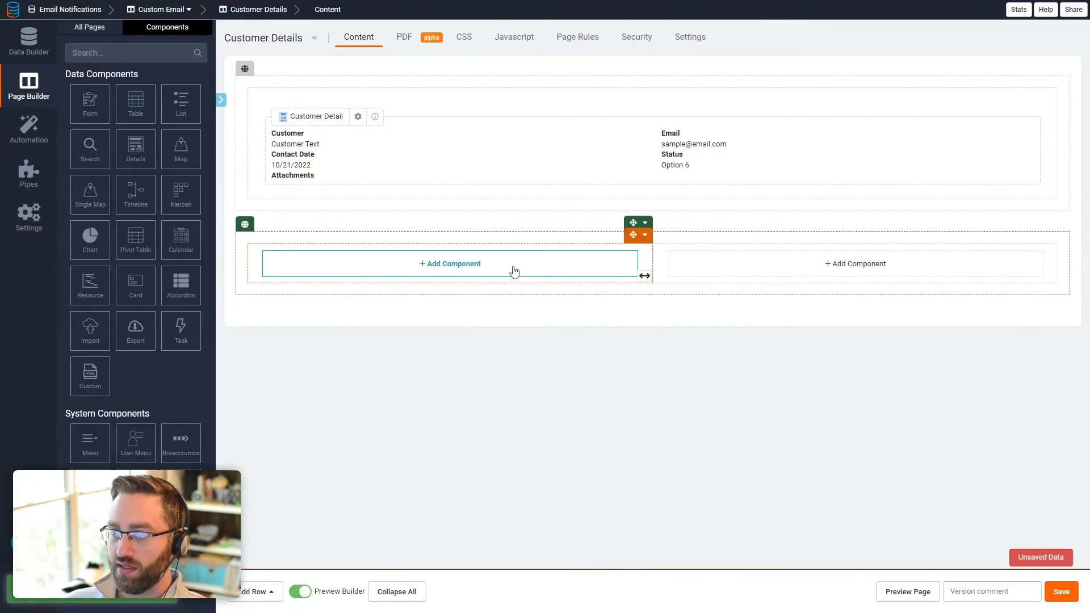
pyautogui.click(534, 271)
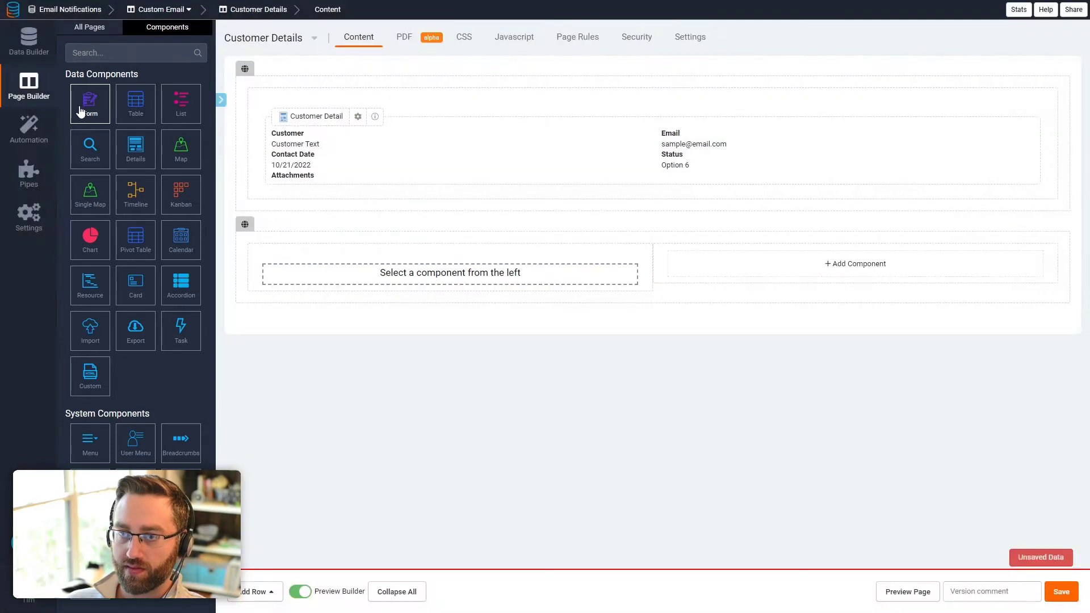
pyautogui.click(89, 106)
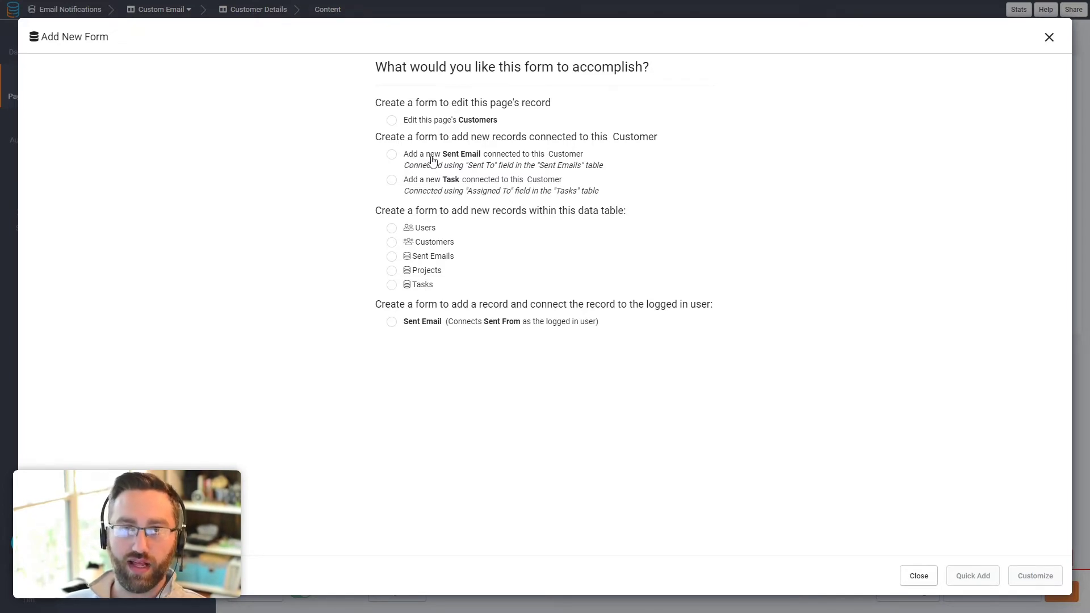
pyautogui.click(432, 159)
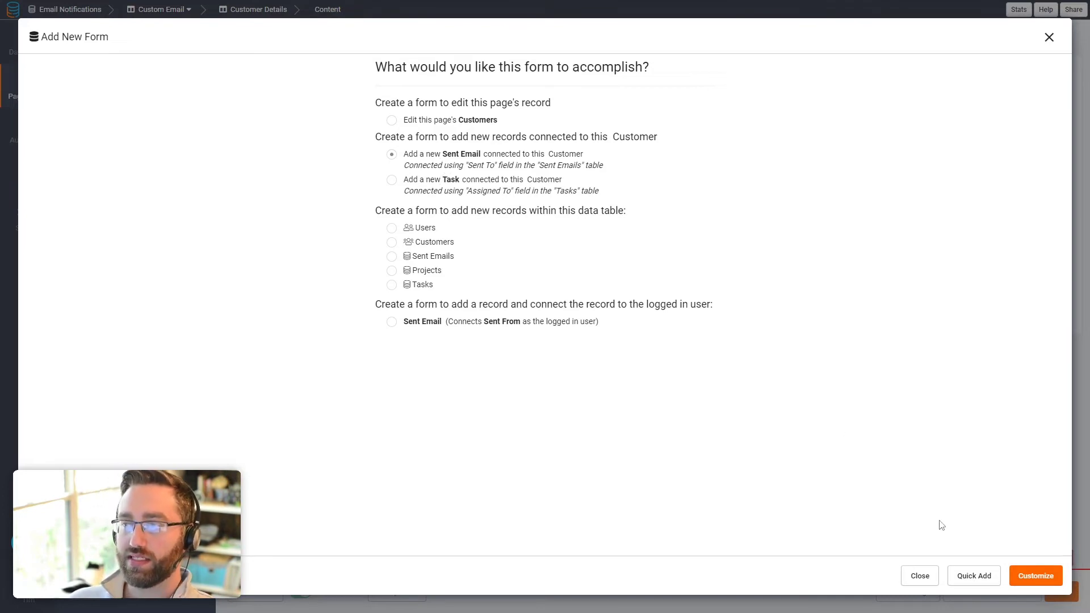
# Step: Give the Sent Email Form Subject and Body inputs, then check its Options summary
pyautogui.click(1023, 586)
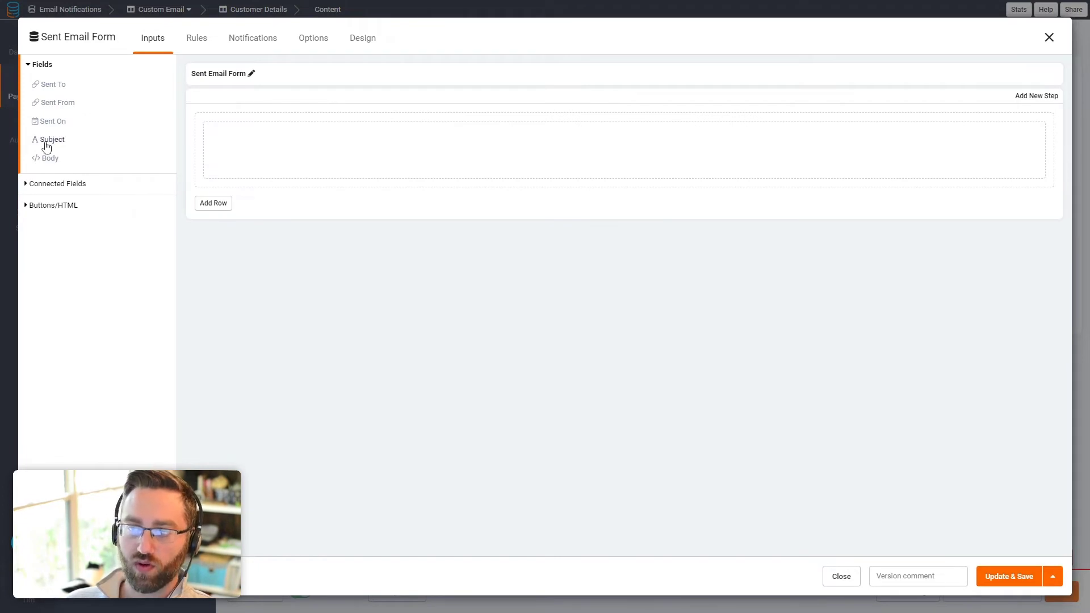
pyautogui.click(48, 140)
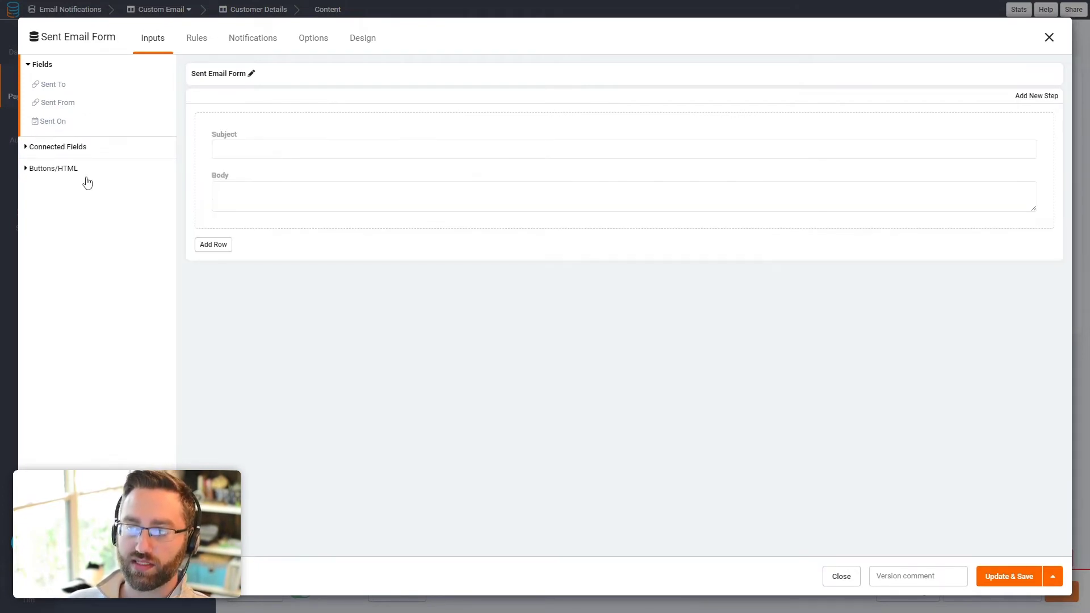
pyautogui.click(97, 45)
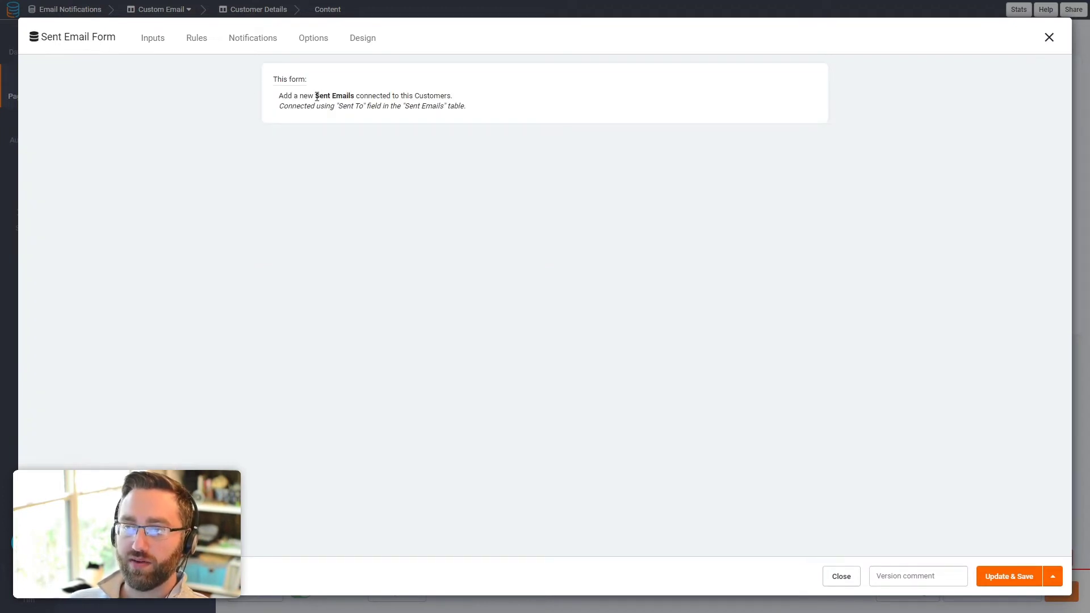
pyautogui.moveTo(317, 97); pyautogui.dragTo(353, 96)
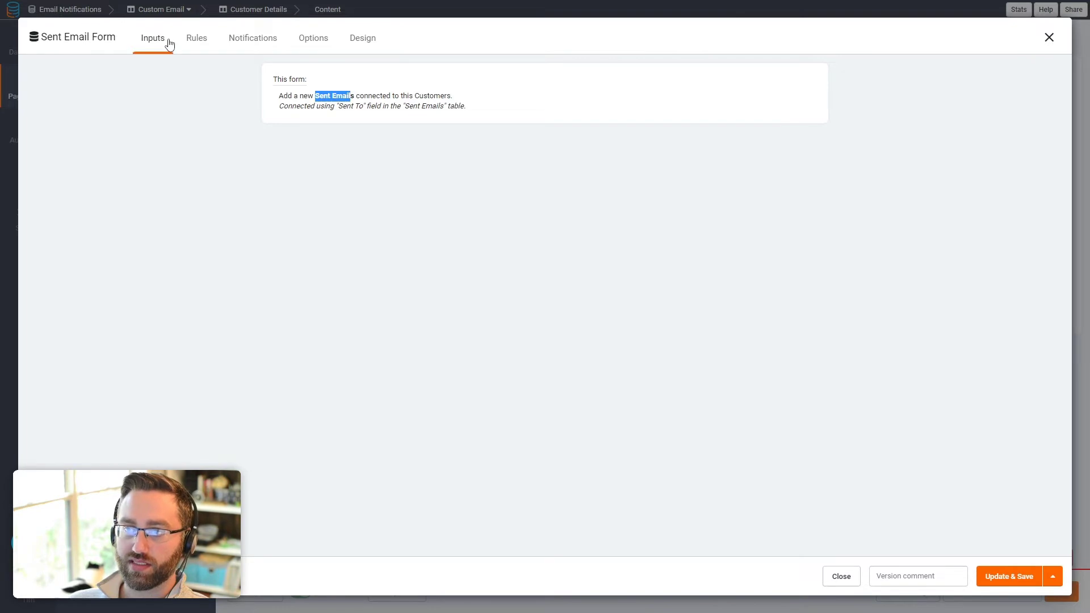
pyautogui.click(162, 39)
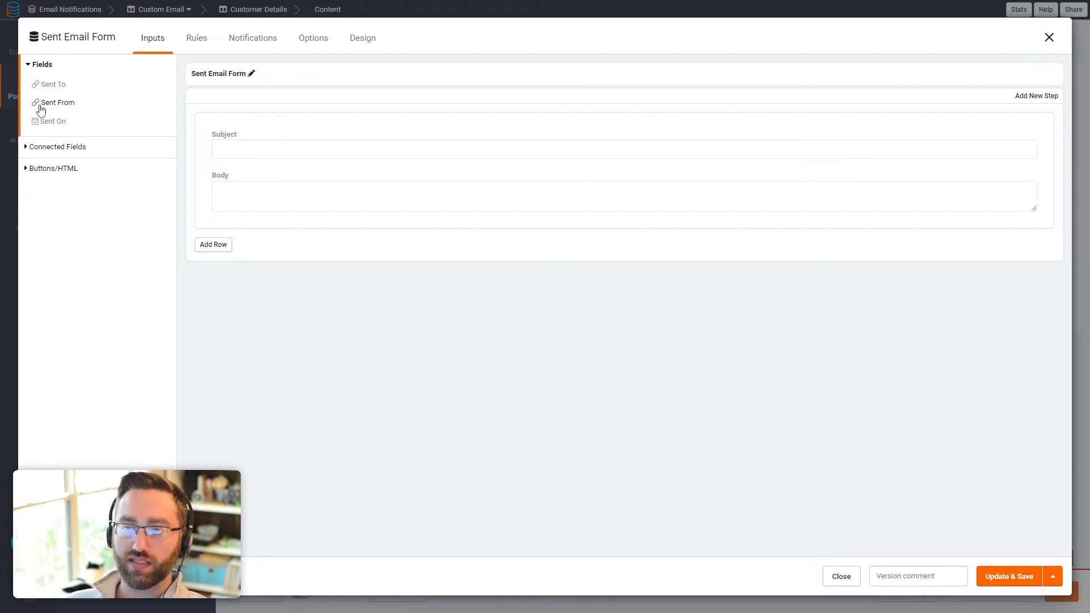
pyautogui.click(197, 37)
# Step: Create a record rule setting Sent From to the Logged In User
pyautogui.click(48, 128)
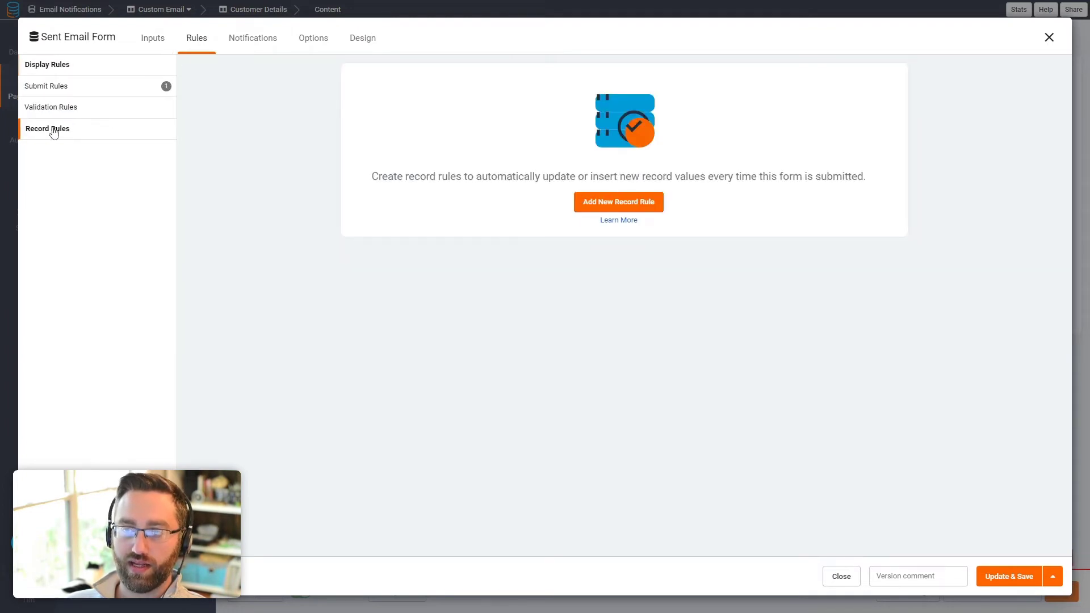
pyautogui.click(600, 205)
pyautogui.click(447, 235)
pyautogui.click(423, 274)
pyautogui.click(414, 321)
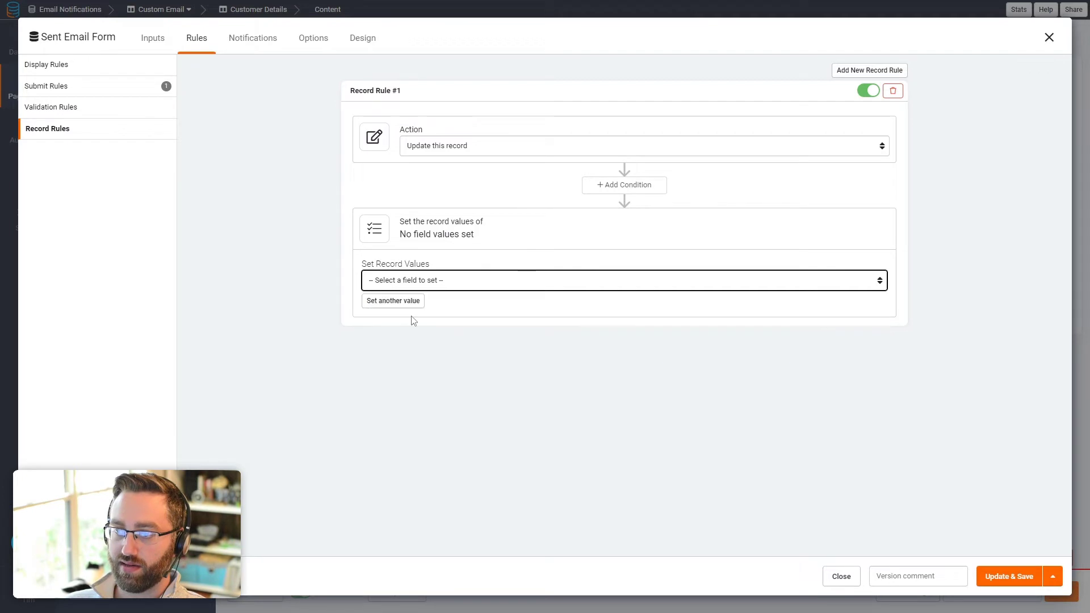
pyautogui.click(654, 290)
pyautogui.click(652, 348)
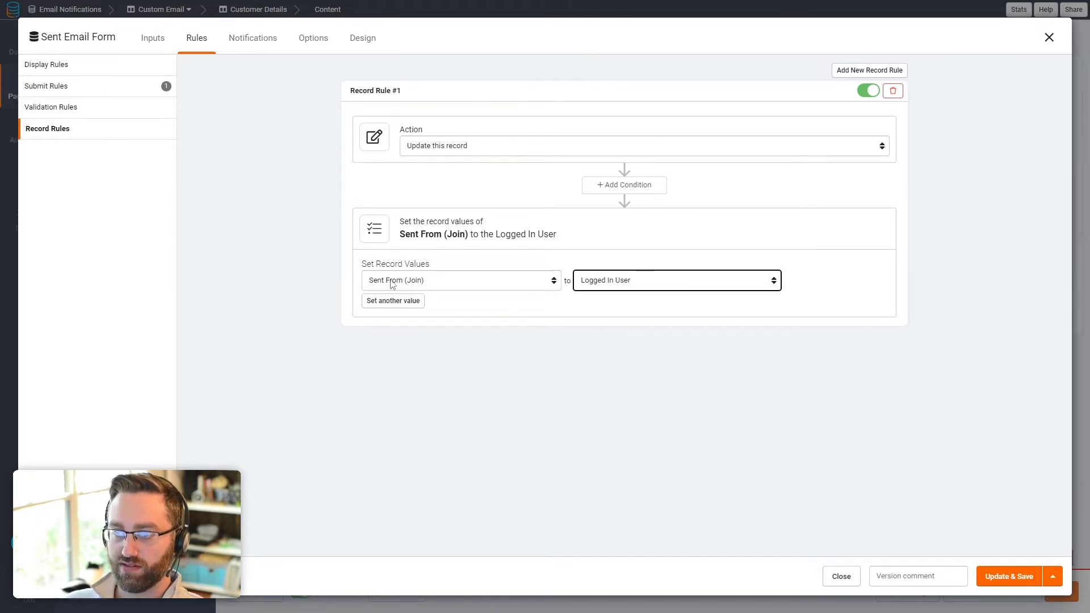
# Step: Add a second rule value setting Sent On to the Current Date & Time
pyautogui.click(393, 301)
pyautogui.click(401, 303)
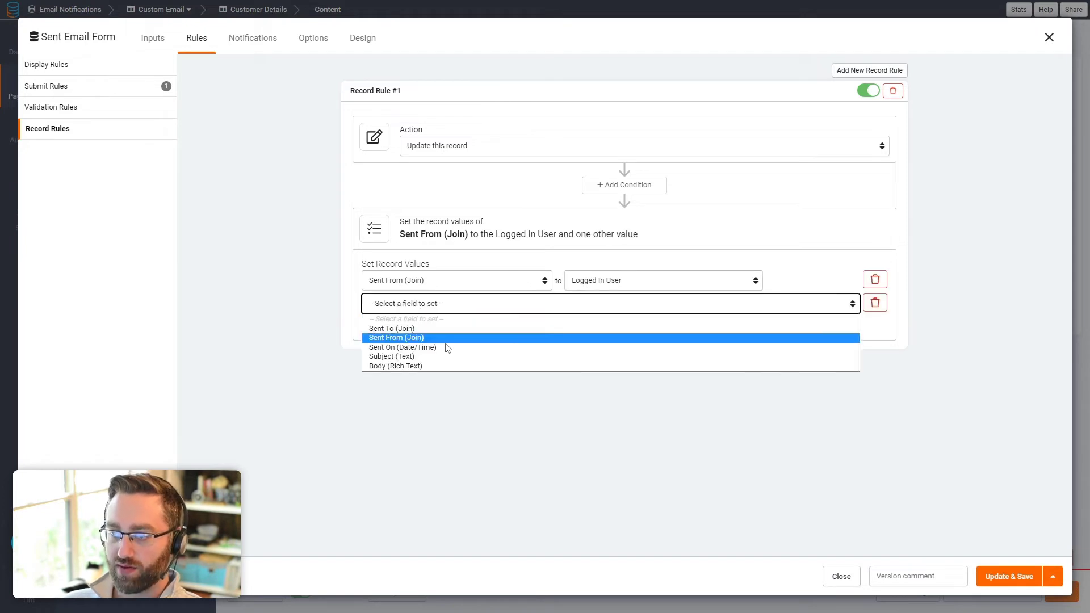
pyautogui.click(392, 347)
pyautogui.click(583, 307)
pyautogui.click(569, 366)
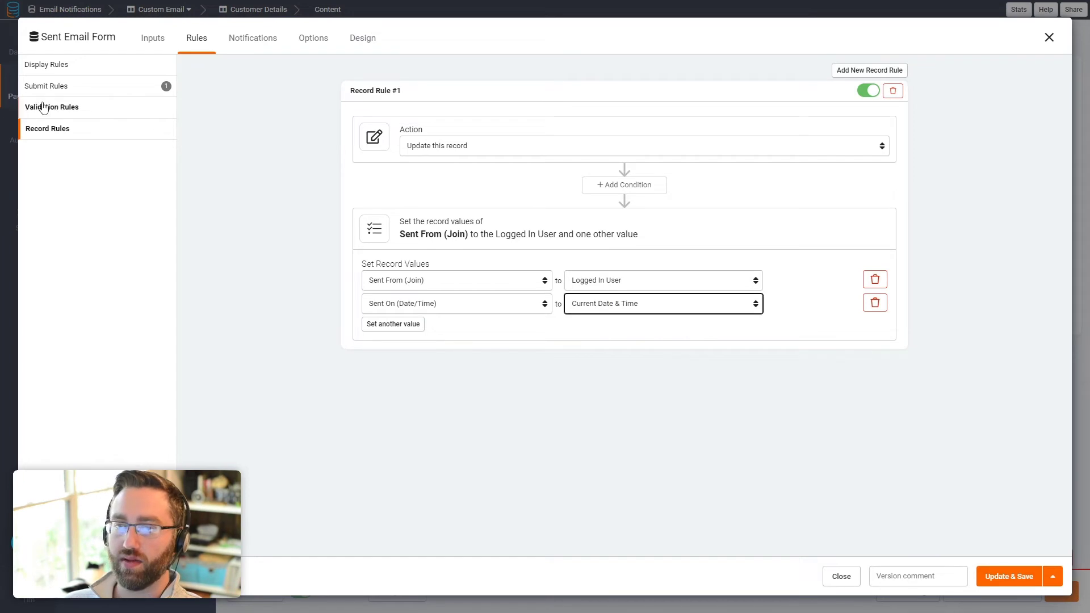
pyautogui.click(244, 37)
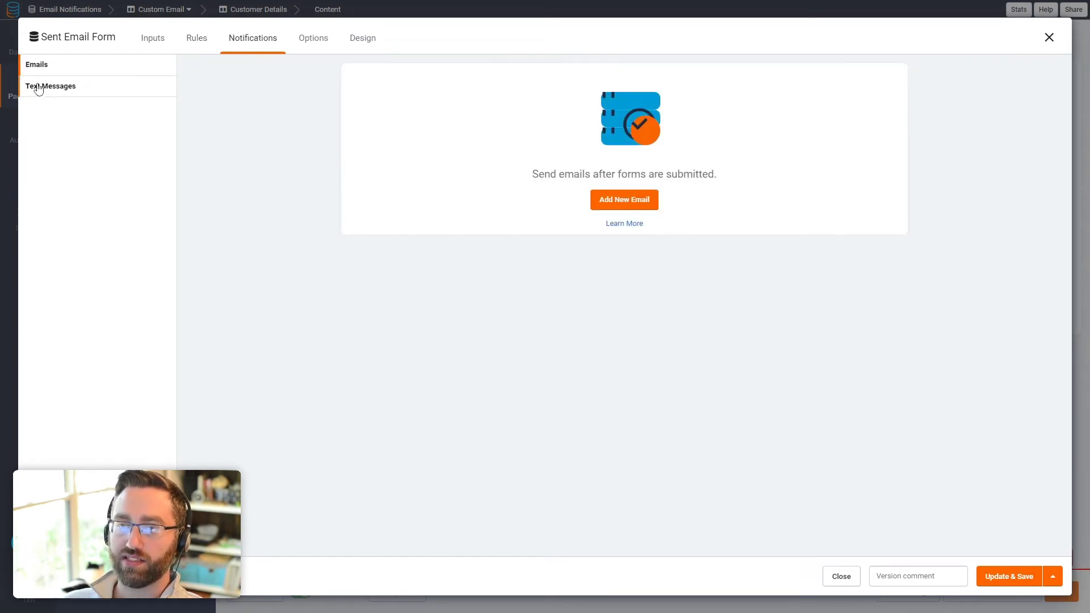
# Step: Add a new email notification of type Custom Email
pyautogui.click(611, 203)
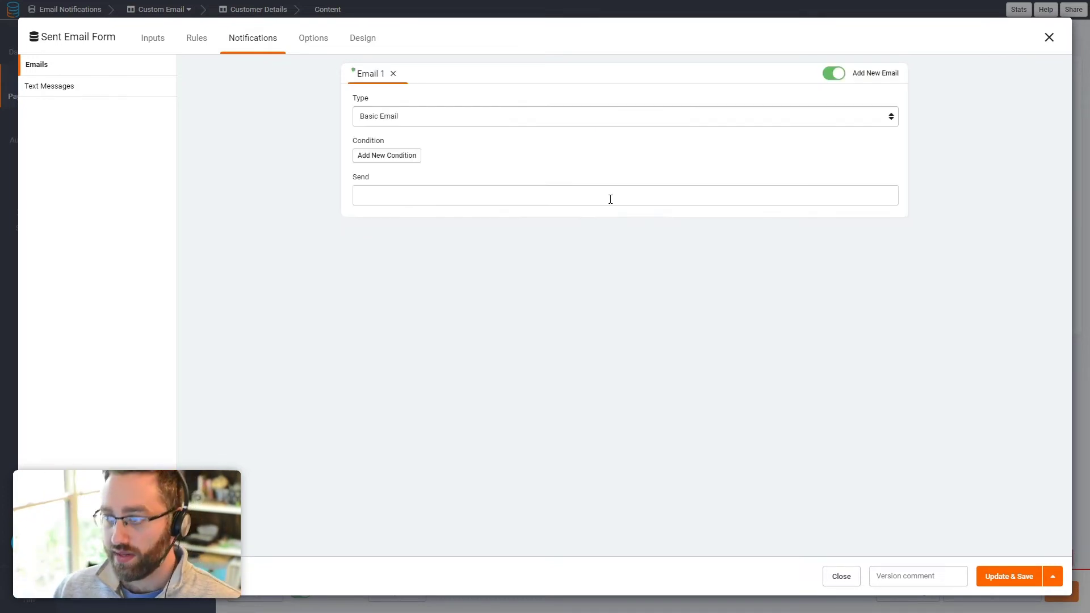
pyautogui.click(380, 122)
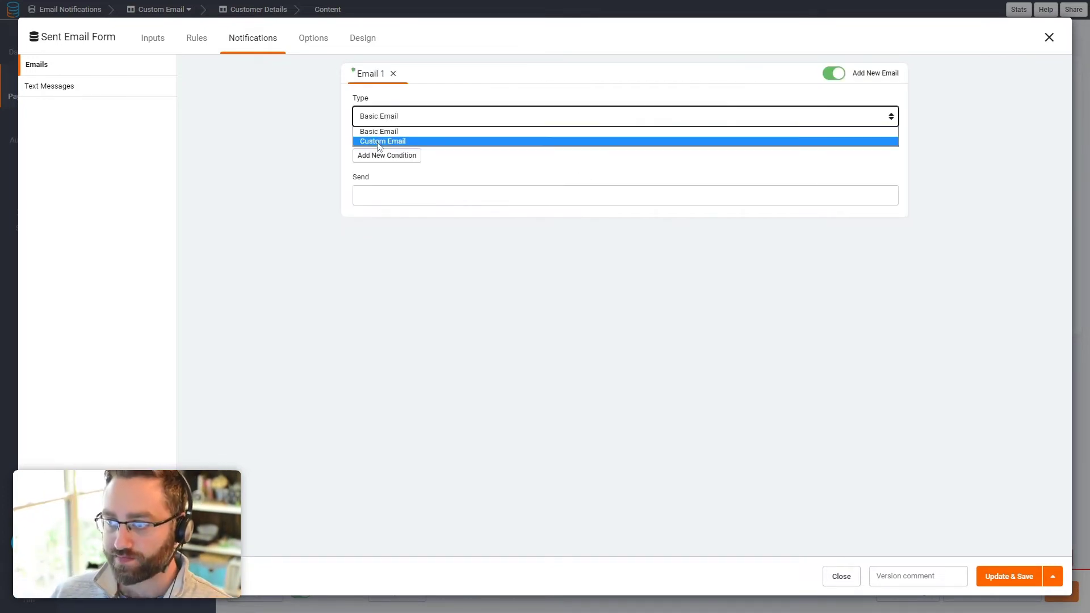
pyautogui.click(381, 140)
# Step: Insert the {Subject} field into the email subject and {Body} into the message
pyautogui.click(441, 342)
pyautogui.click(378, 433)
pyautogui.click(382, 340)
pyautogui.click(883, 327)
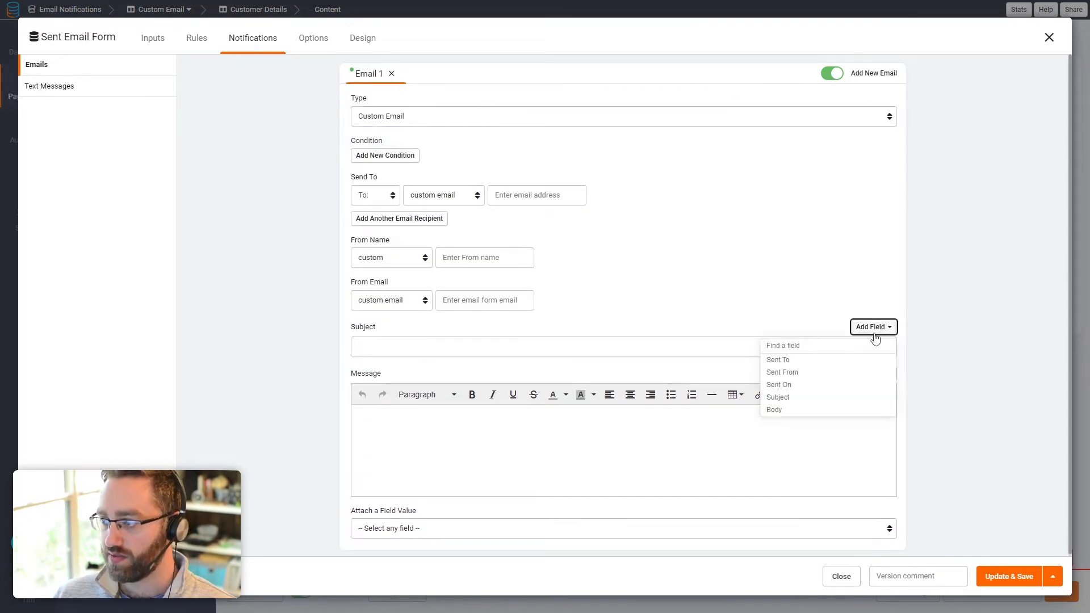
pyautogui.click(787, 397)
pyautogui.click(406, 422)
pyautogui.click(873, 373)
pyautogui.click(773, 457)
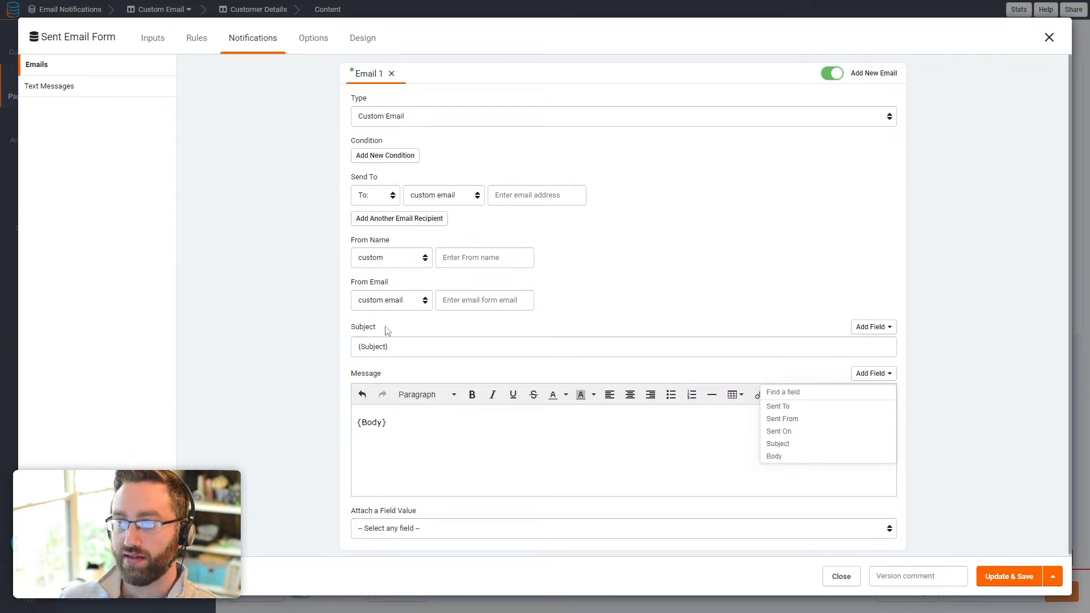
# Step: Send the email to the field Customers (Sent To) > Email
pyautogui.click(438, 195)
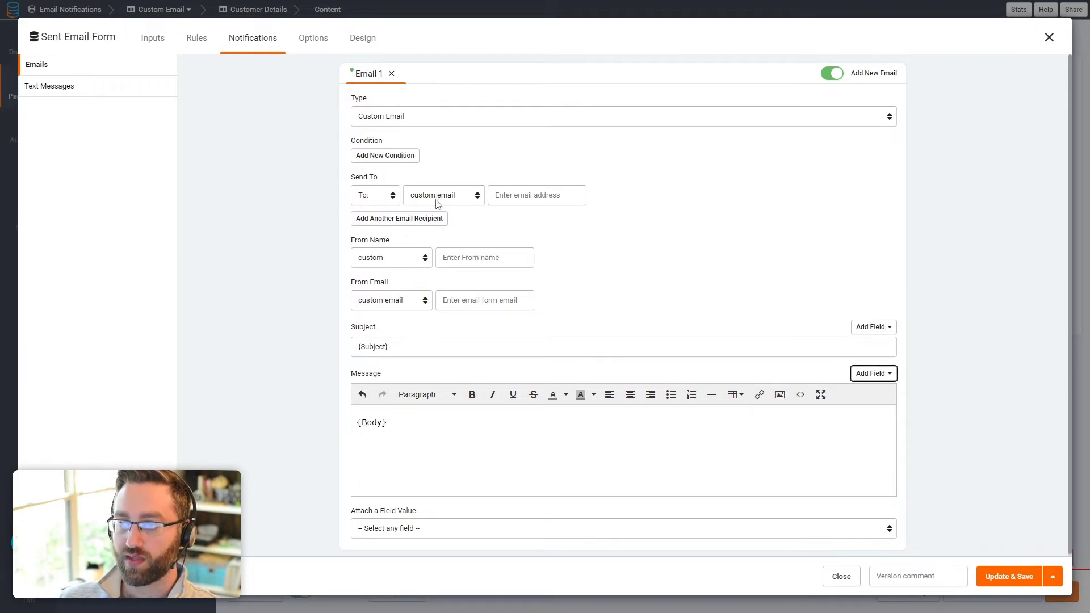
pyautogui.click(432, 220)
pyautogui.click(534, 199)
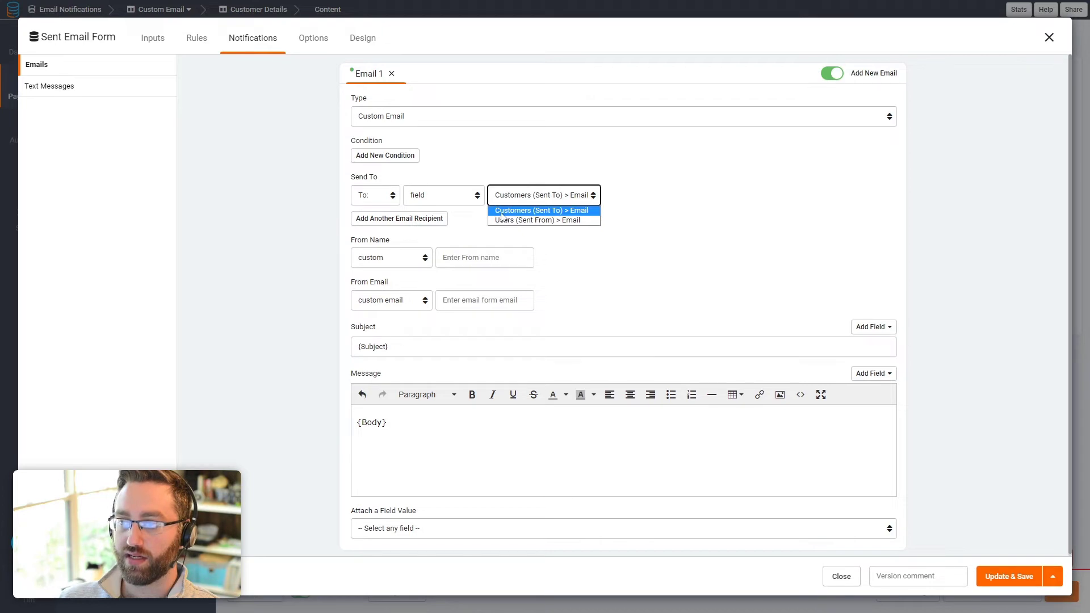
pyautogui.click(576, 215)
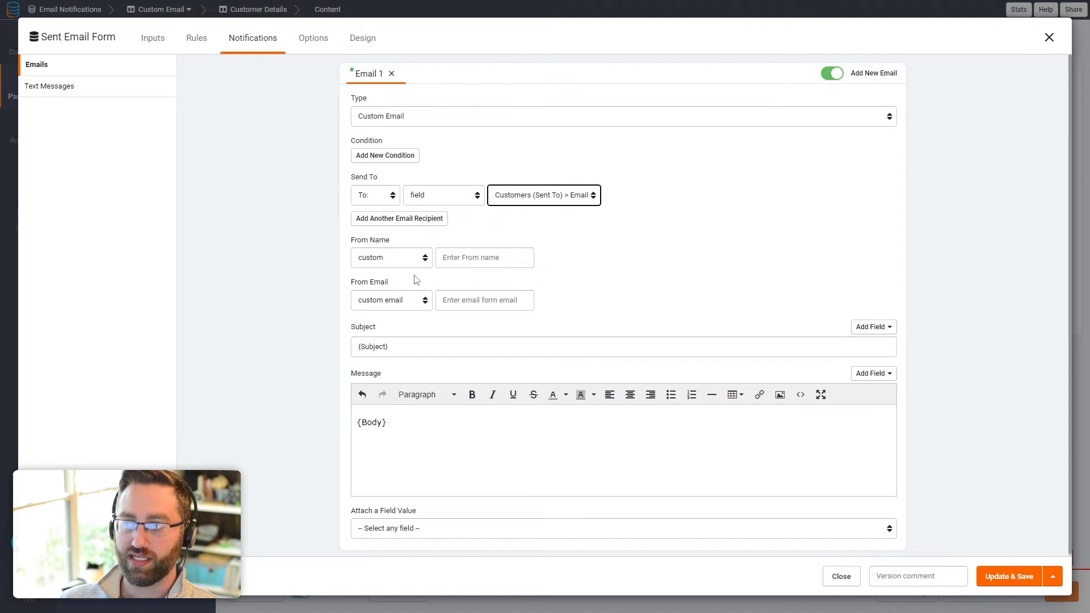
# Step: Set From Name to the logged-in user's Name
pyautogui.click(382, 265)
pyautogui.click(381, 281)
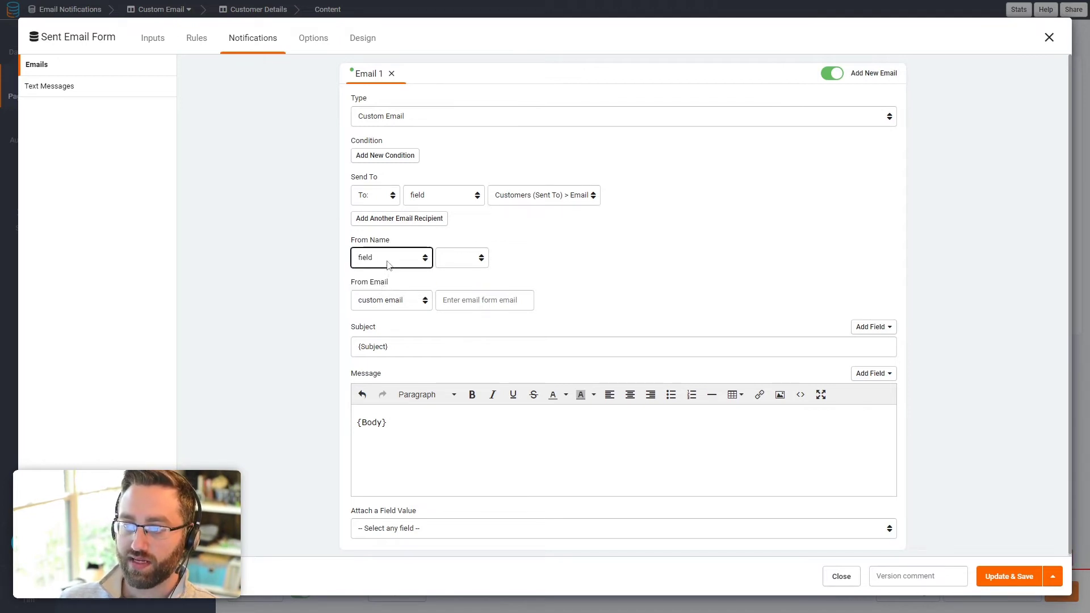
pyautogui.click(448, 259)
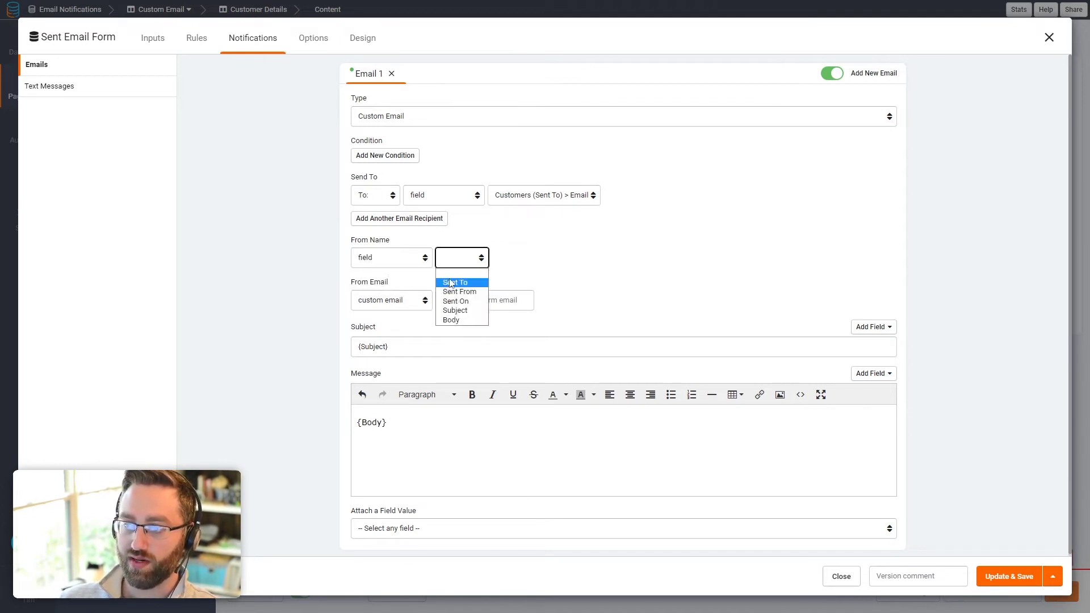
pyautogui.click(411, 262)
pyautogui.click(397, 290)
pyautogui.click(456, 261)
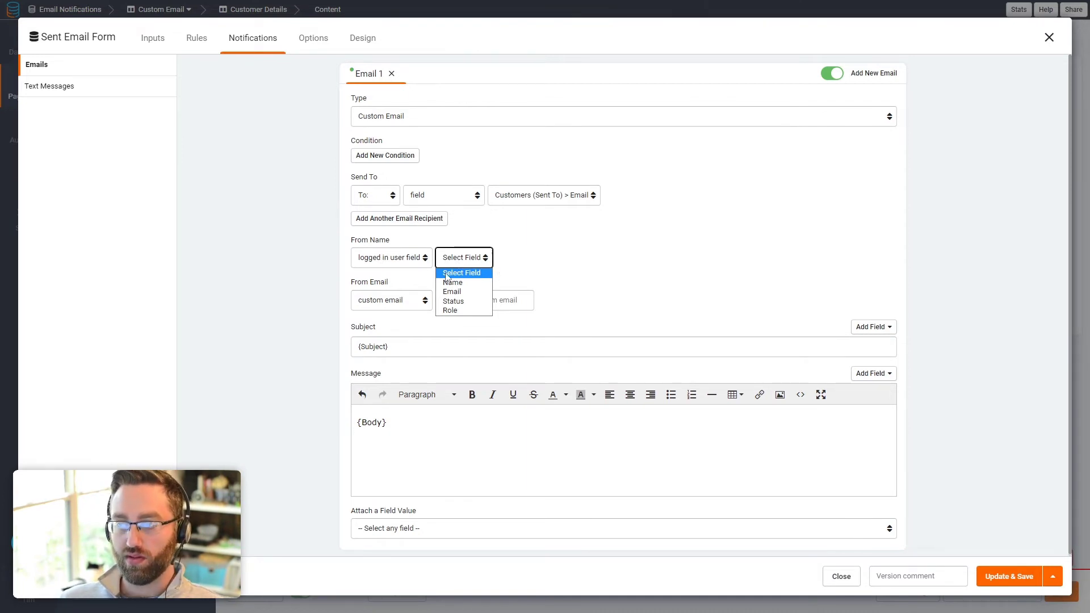
pyautogui.click(454, 283)
# Step: Set From Email to the logged-in user's Email, then re-check the record rule
pyautogui.click(418, 304)
pyautogui.click(407, 334)
pyautogui.click(462, 301)
pyautogui.click(454, 334)
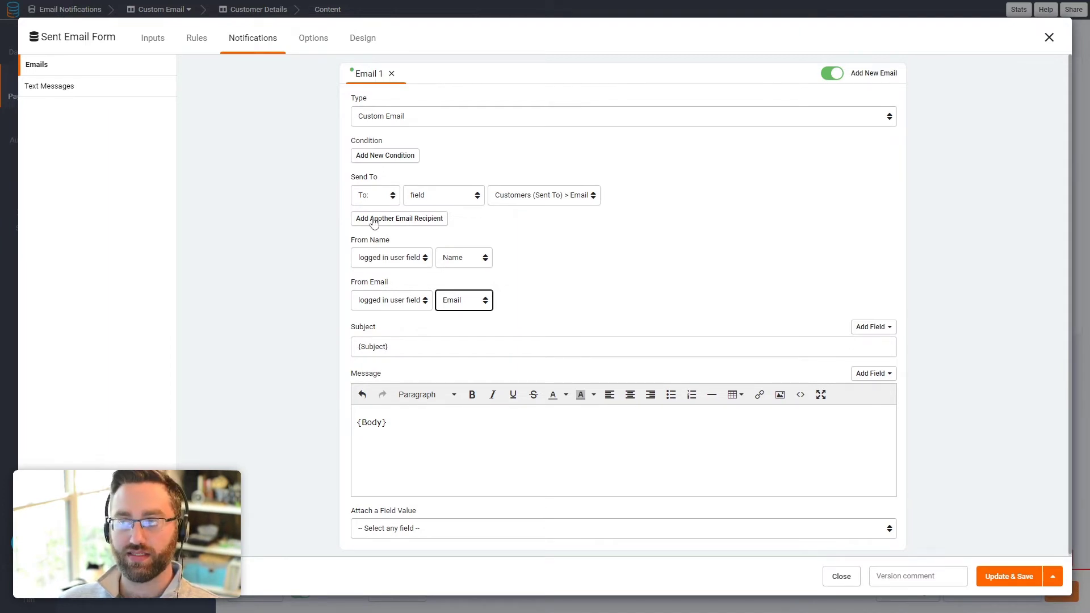
pyautogui.click(199, 41)
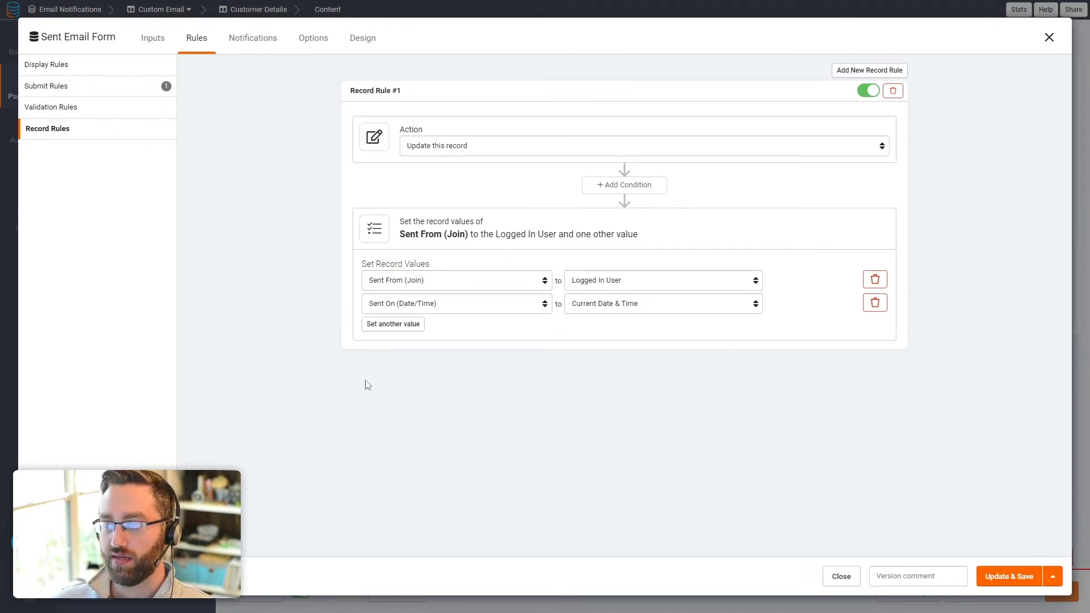
pyautogui.click(242, 41)
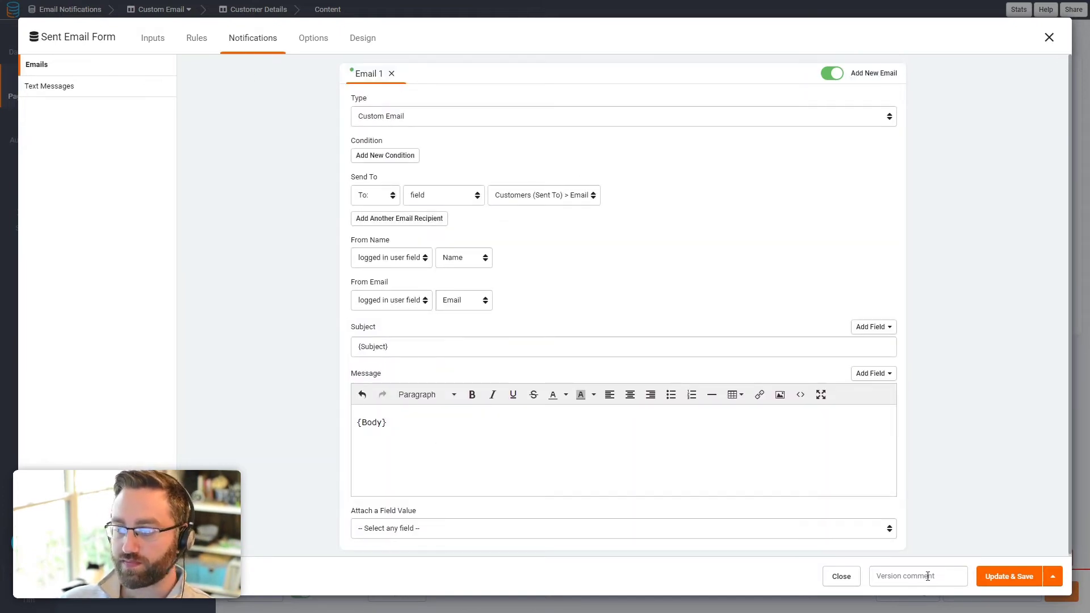
# Step: Save the form and add a table of Sent Emails connected to this customer
pyautogui.click(1004, 576)
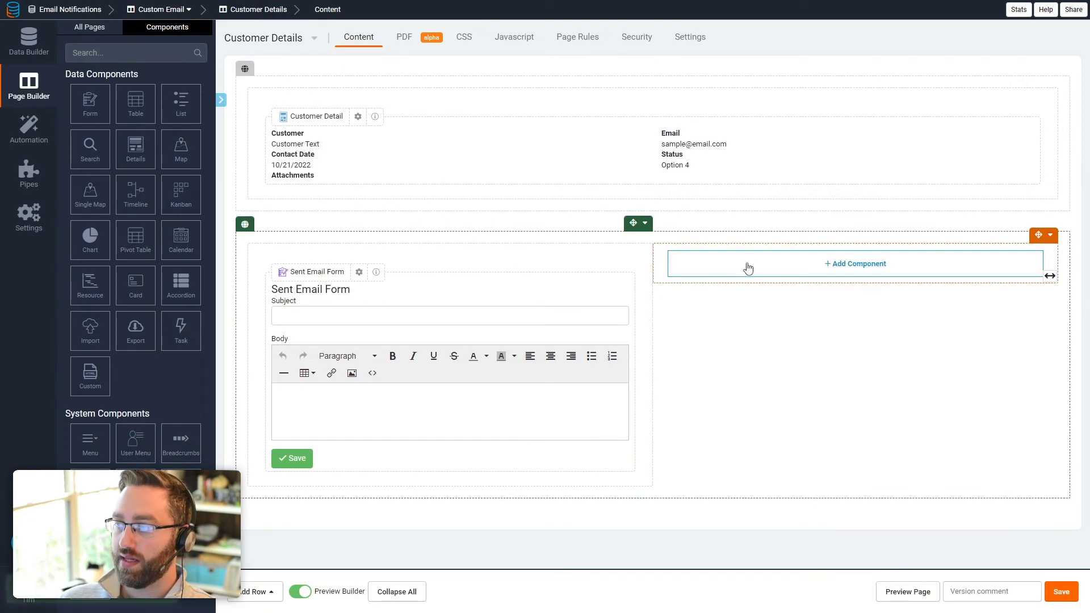
pyautogui.click(752, 266)
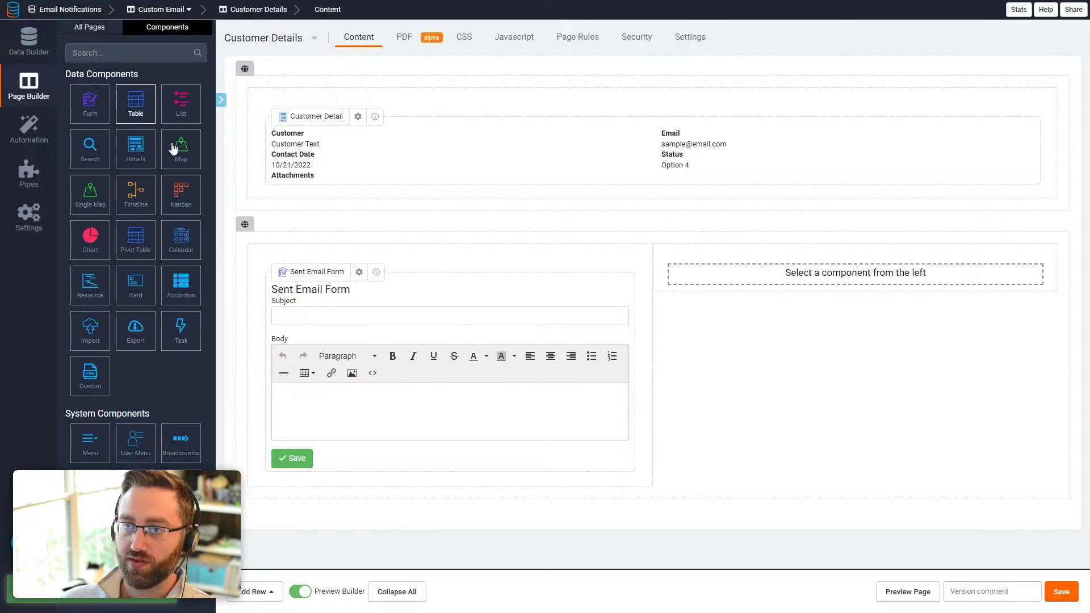
pyautogui.click(157, 121)
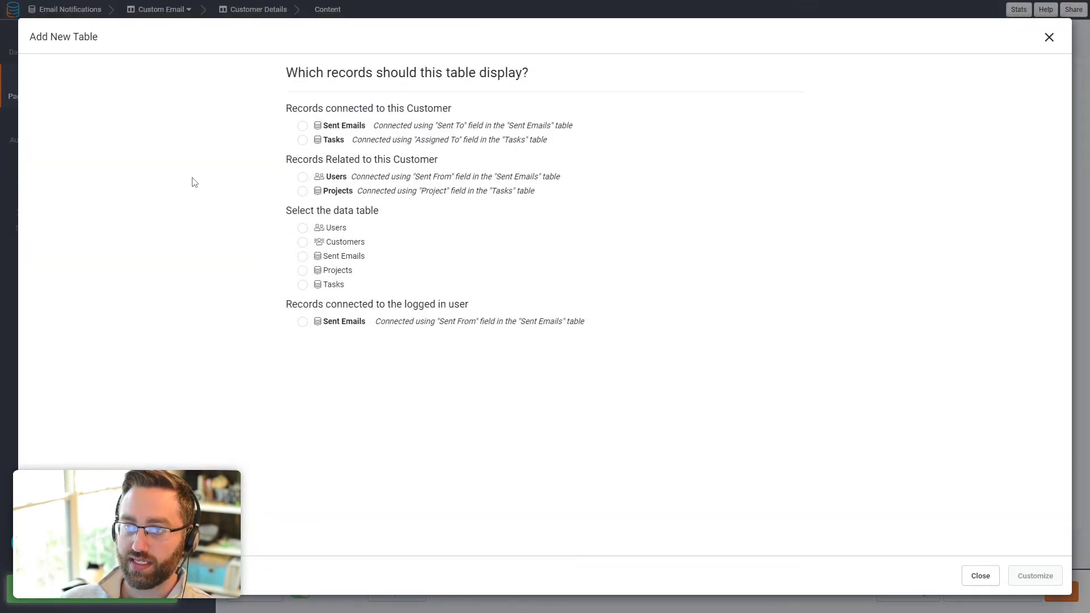
pyautogui.click(363, 130)
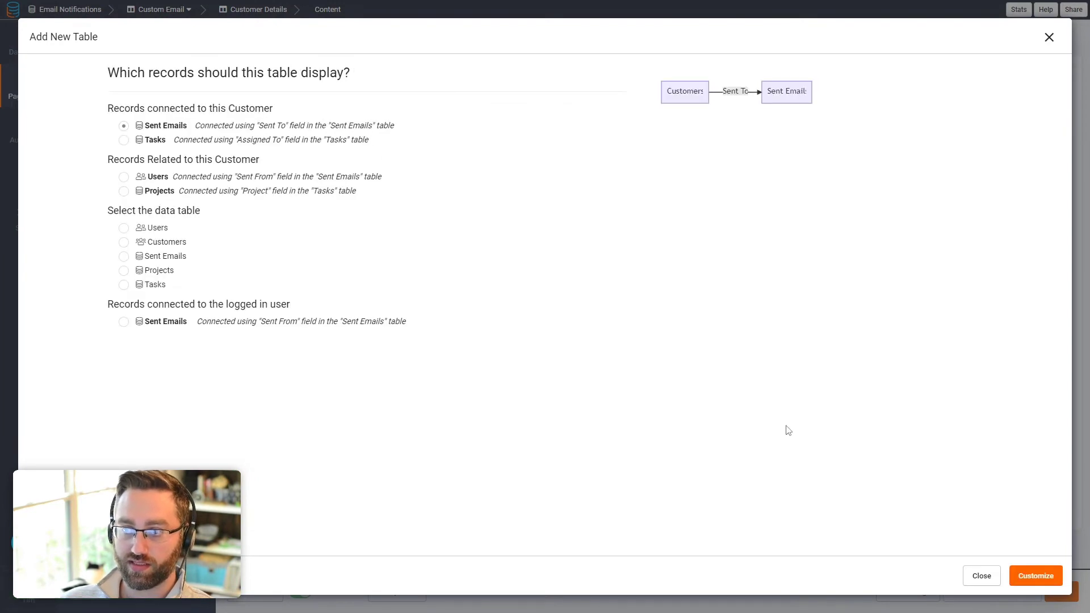
pyautogui.click(1040, 586)
# Step: Add Sent From, Sent On, Subject and Body columns to the table and save it
pyautogui.click(59, 103)
pyautogui.click(58, 123)
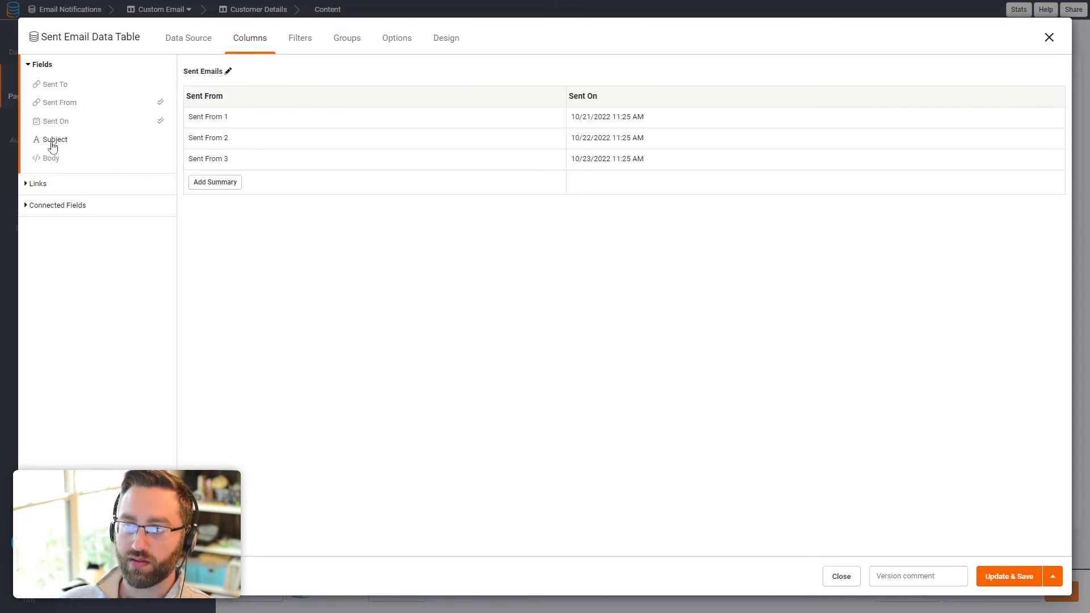
pyautogui.click(53, 140)
pyautogui.click(50, 158)
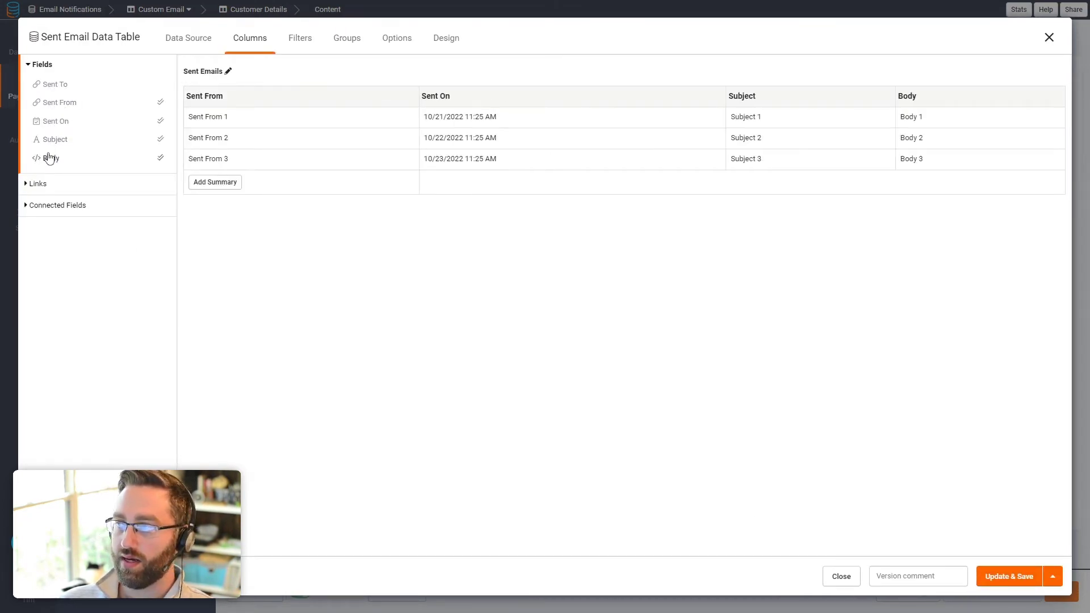
pyautogui.click(1016, 582)
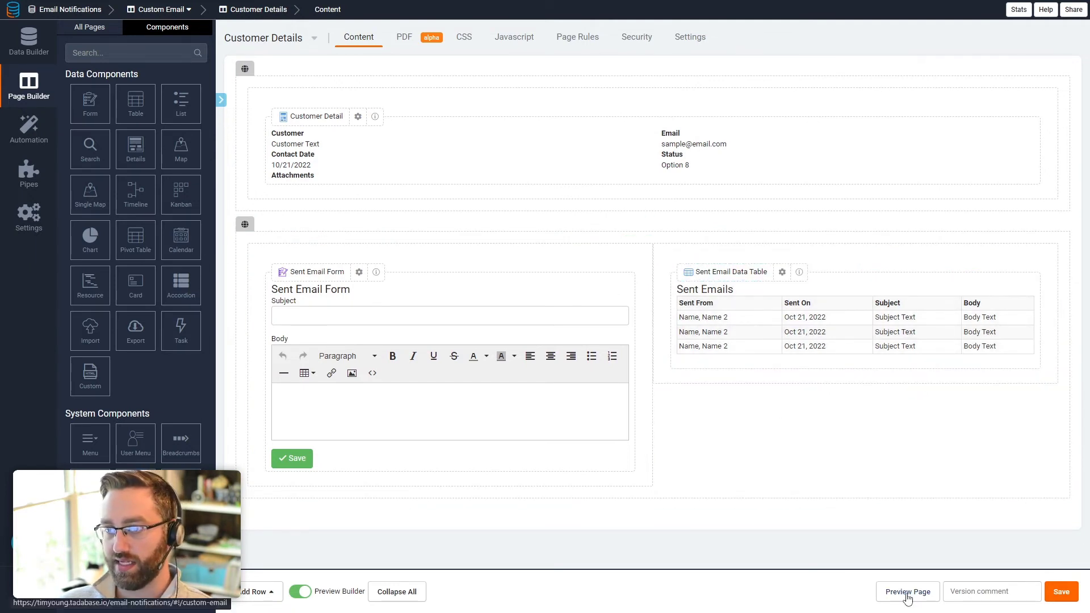
# Step: In Users, change Admin User's Role cell to Default Role by searching 'def'
pyautogui.click(28, 41)
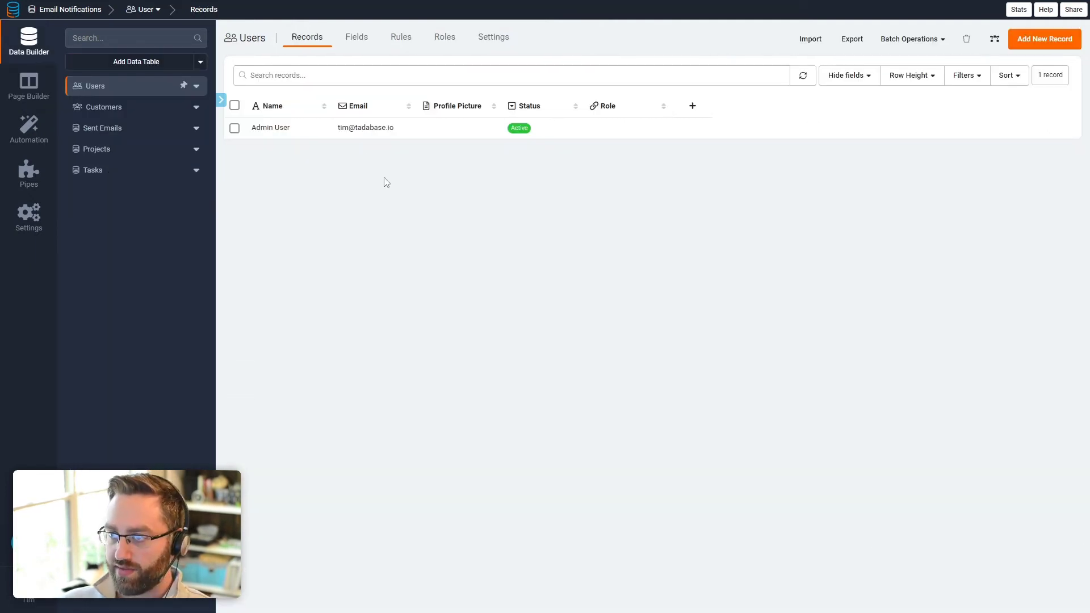
pyautogui.click(647, 133)
pyautogui.click(647, 126)
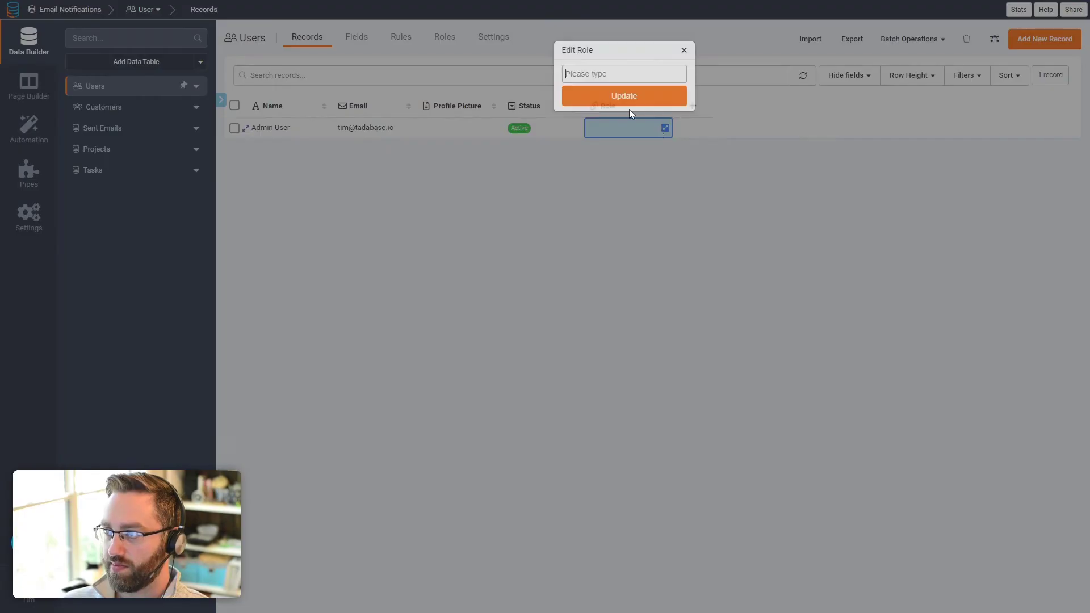
pyautogui.click(601, 74)
pyautogui.write('def')
pyautogui.click(595, 92)
pyautogui.click(608, 103)
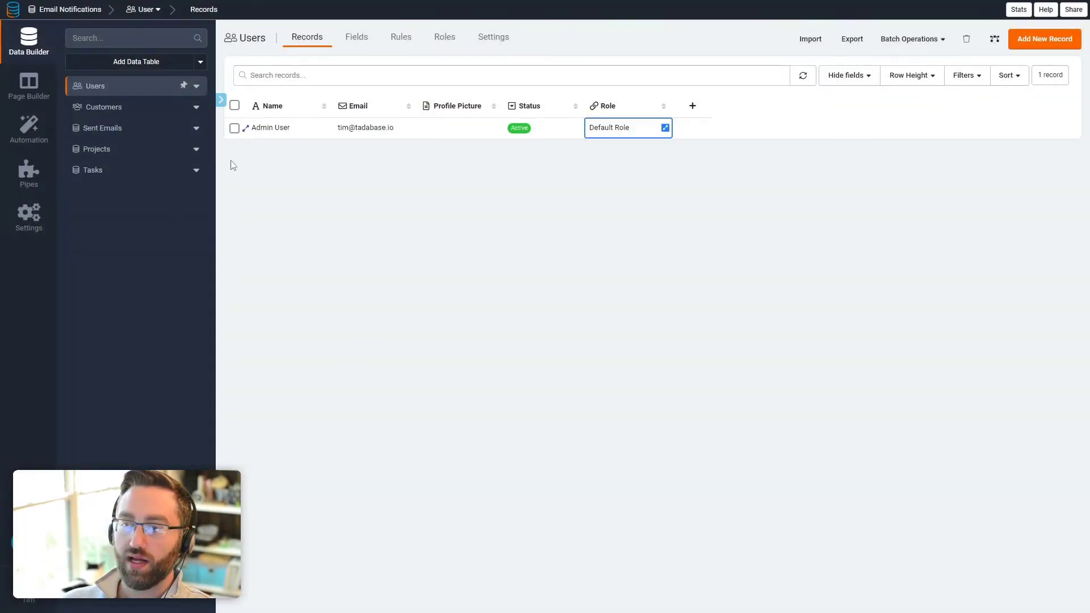
# Step: Preview the live app, sign in with the account e-mail and password, and open Custom Email
pyautogui.click(45, 101)
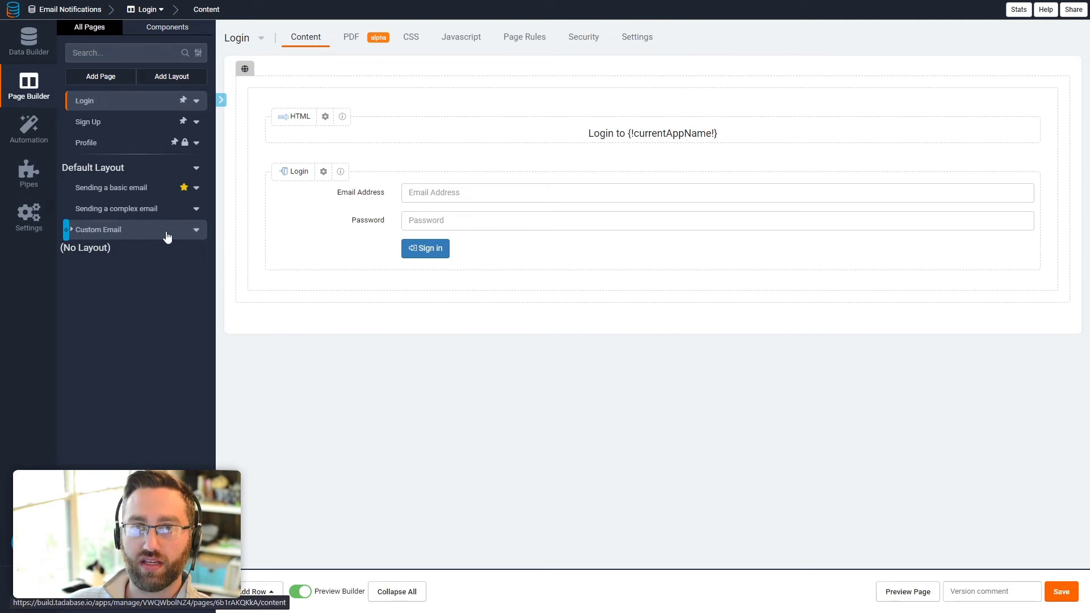
pyautogui.click(907, 592)
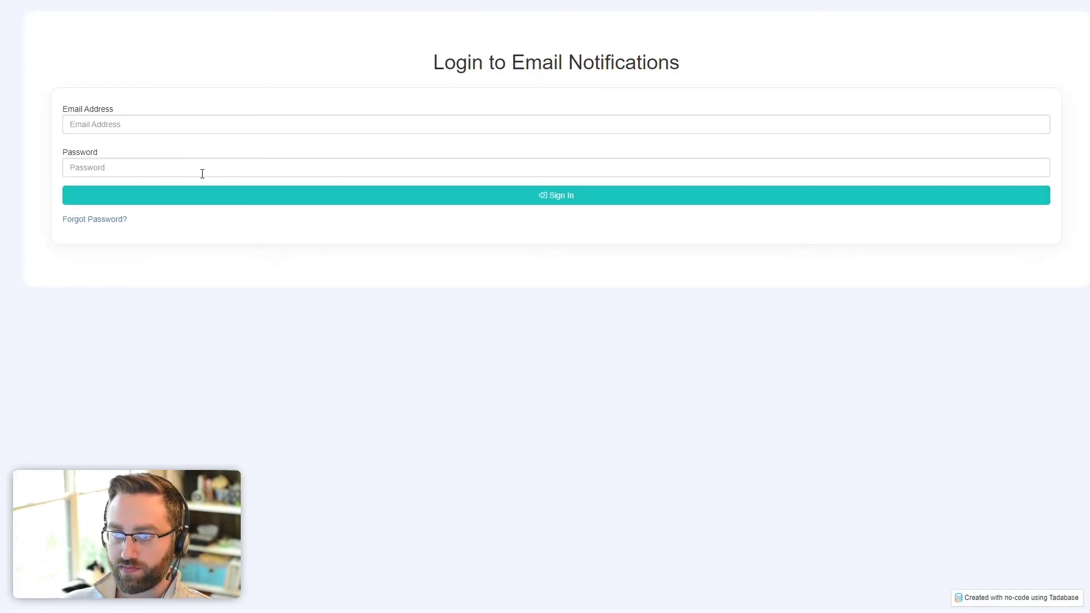
pyautogui.click(142, 124)
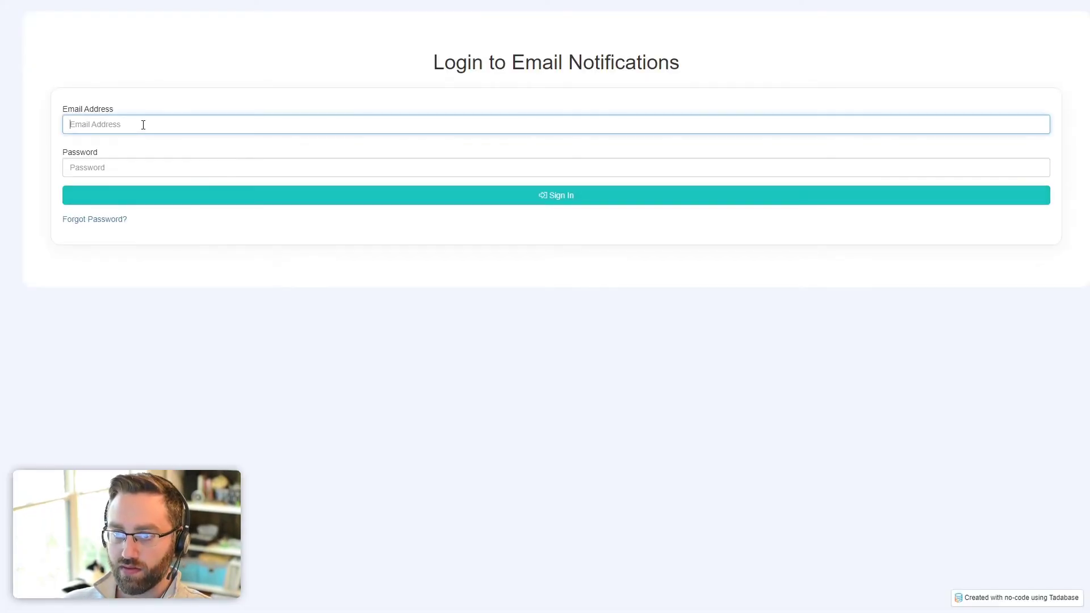
pyautogui.press('Tab')
pyautogui.write('••••')
pyautogui.press('Return')
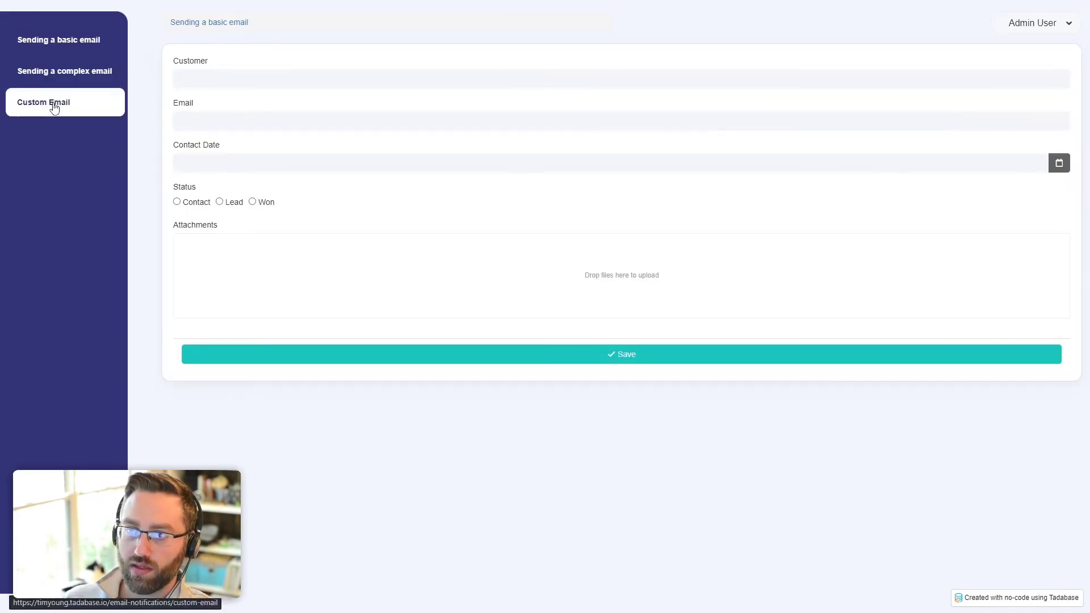
pyautogui.click(51, 107)
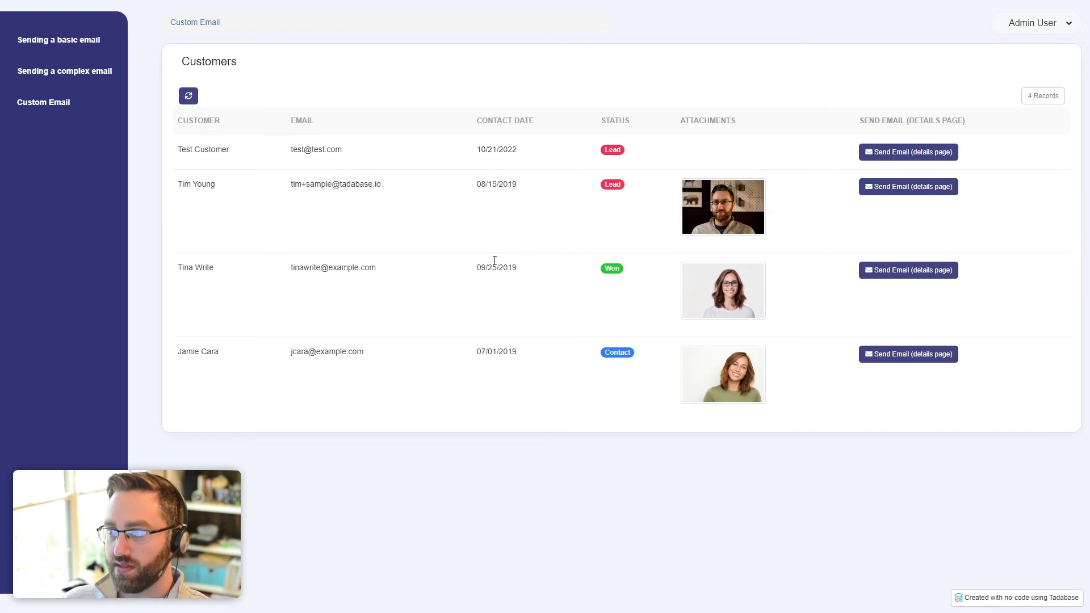
# Step: Clear the selected customer text and open the second customer's Send Email details page
pyautogui.moveTo(178, 150); pyautogui.dragTo(433, 150)
pyautogui.click(433, 150)
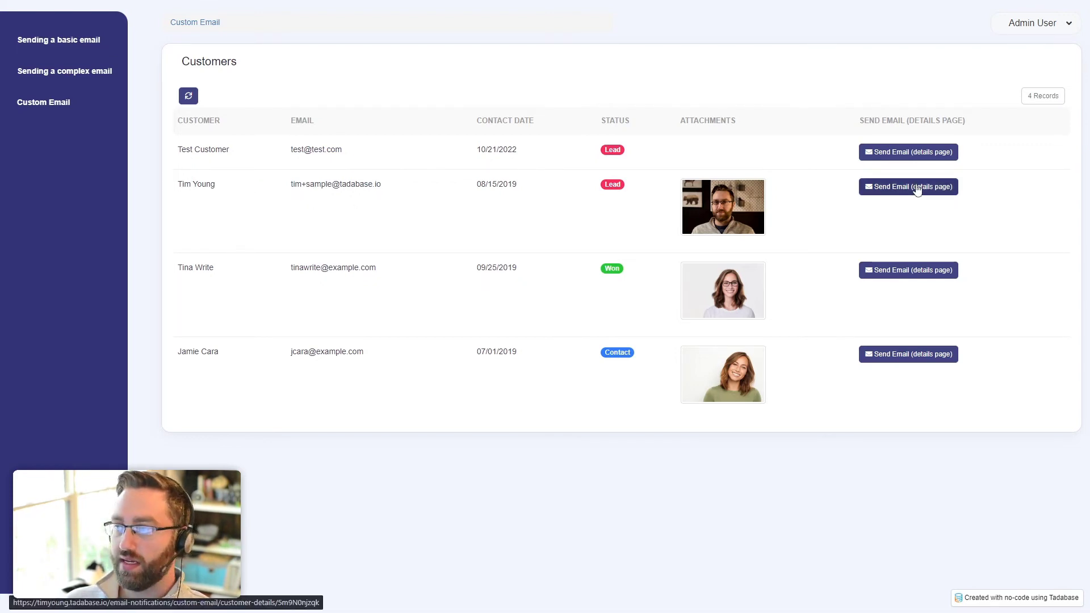
pyautogui.click(890, 194)
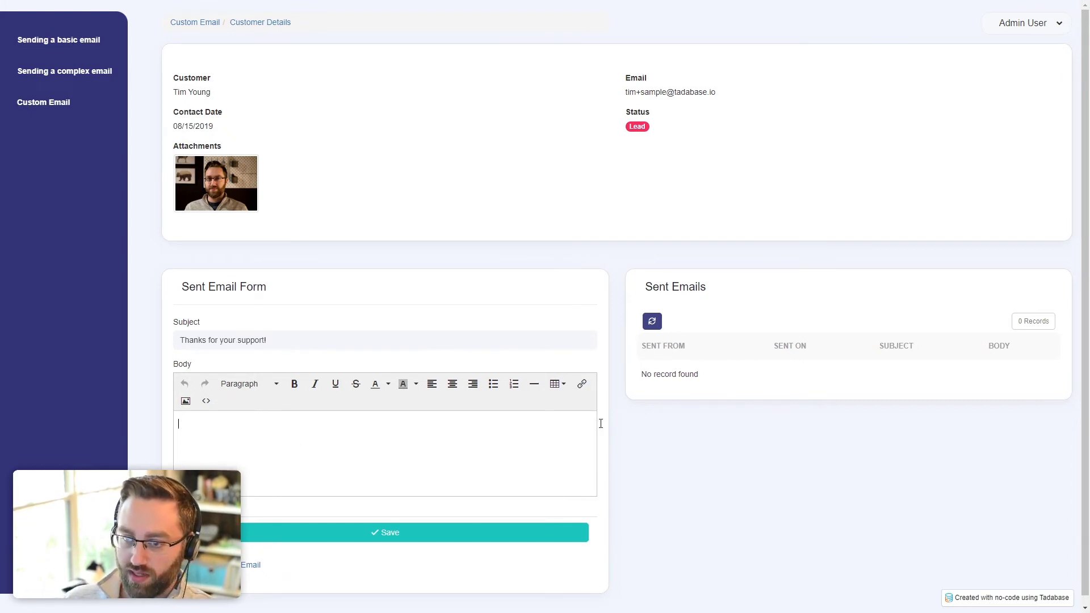
# Step: Type the filler body lines 'dadasdad' and 'asd' and save the email
pyautogui.write('dadasdad')
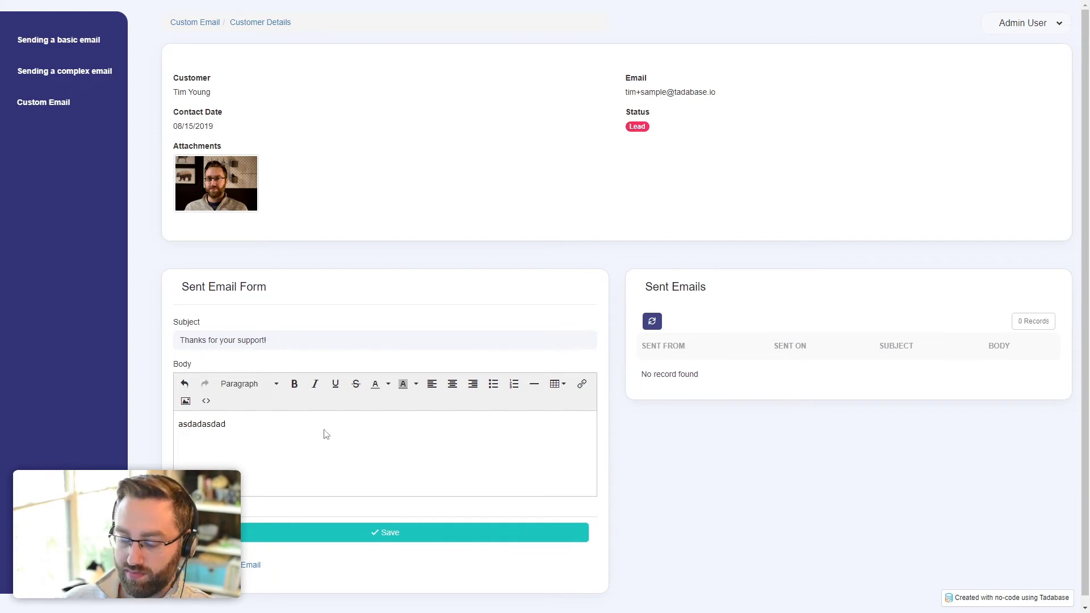
pyautogui.press('Return')
pyautogui.write('asd')
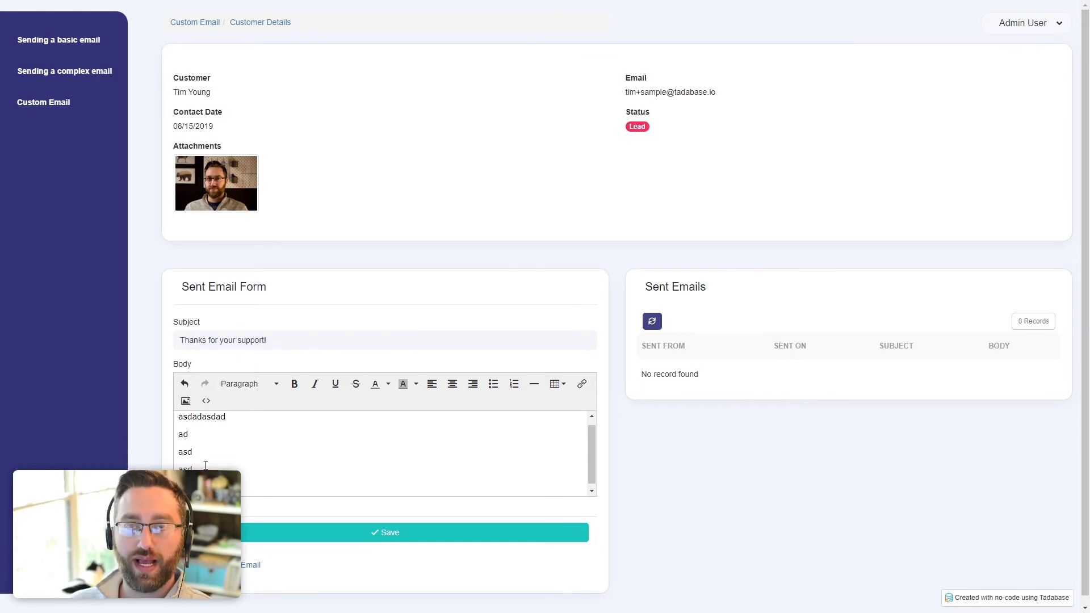
pyautogui.click(270, 533)
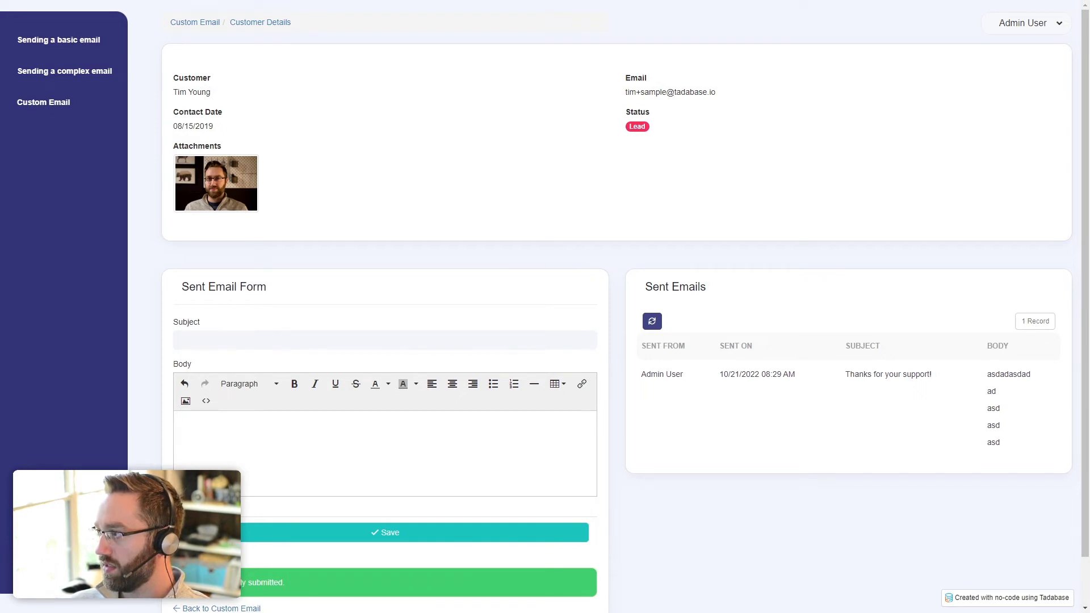
pyautogui.moveTo(1089, 324); pyautogui.dragTo(508, 75)
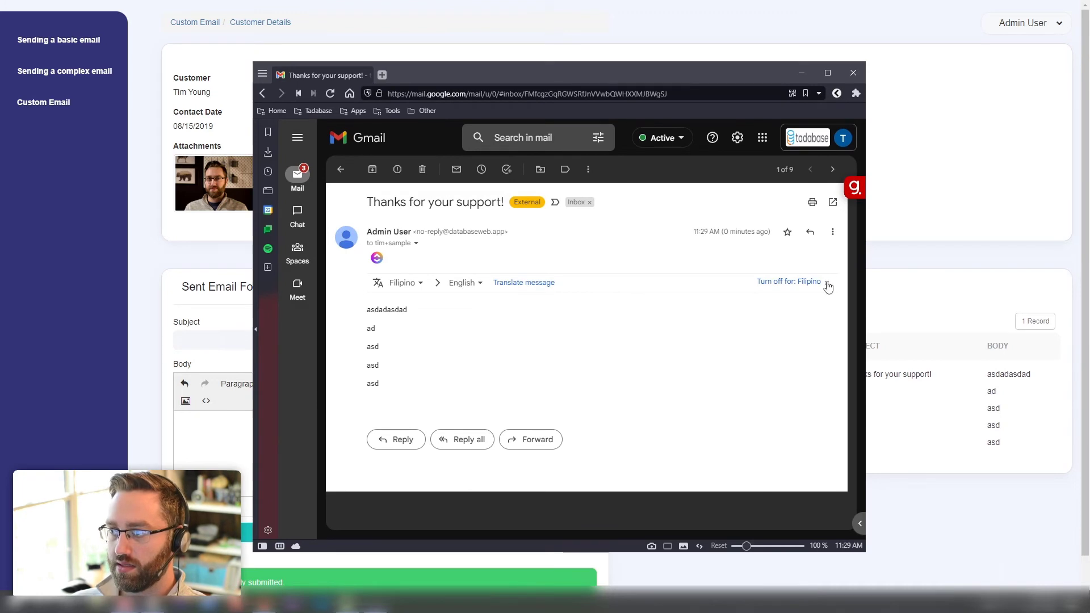
pyautogui.click(827, 282)
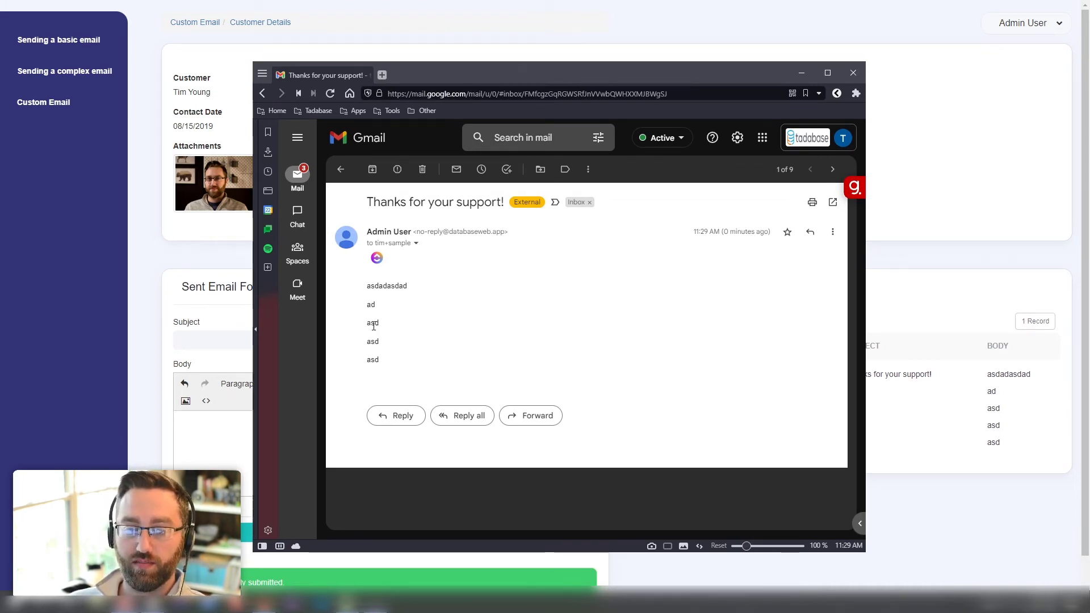
pyautogui.moveTo(454, 83); pyautogui.dragTo(1089, 114)
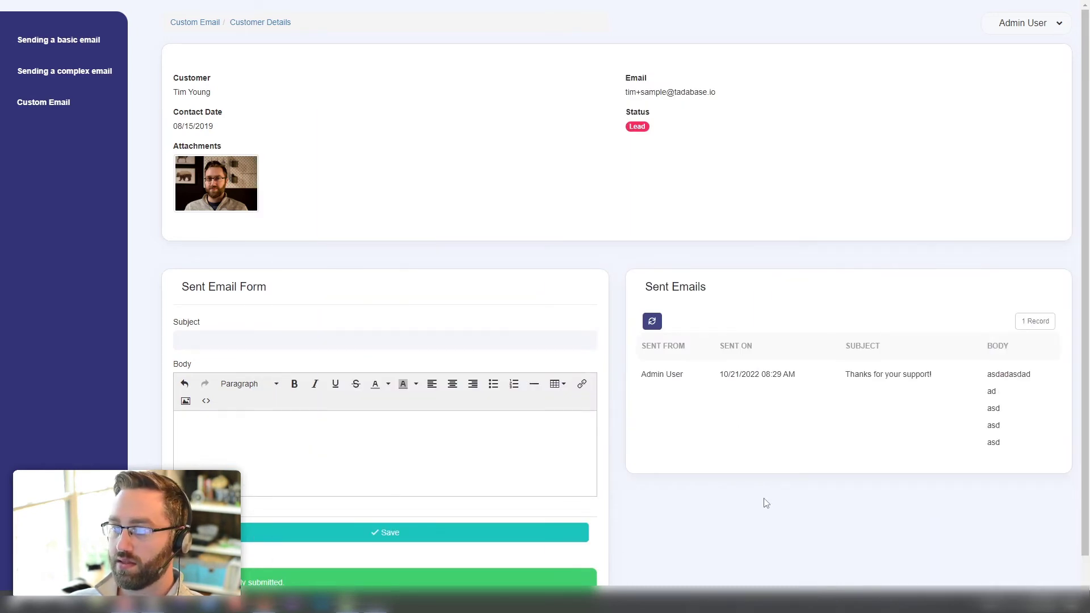
pyautogui.scroll(-1, 353, 427)
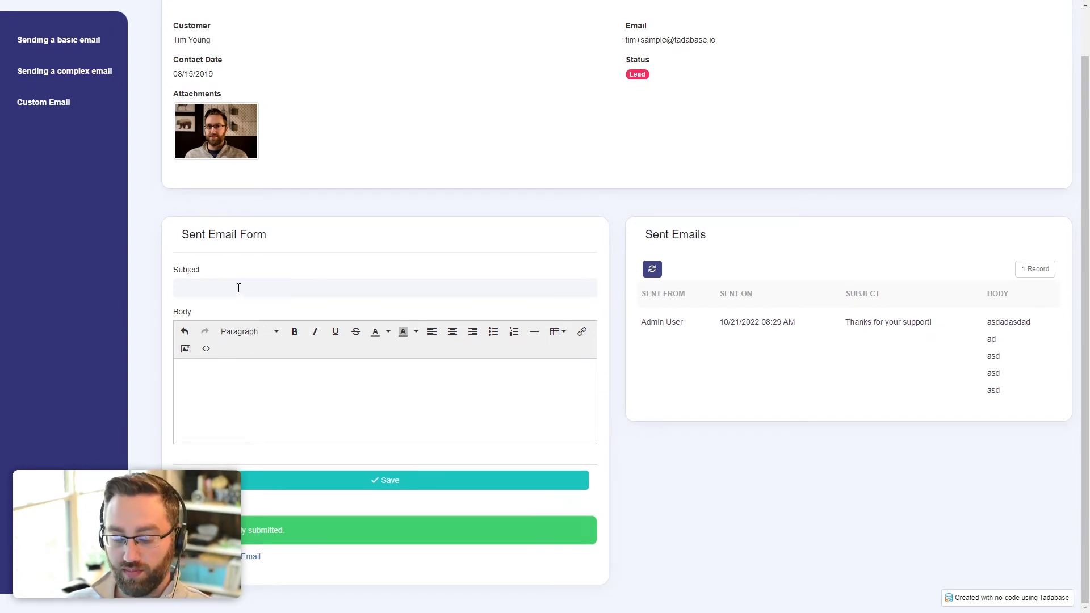
pyautogui.hotkey('ctrl', 'shift', 'Tab')
# Step: Add a Details link column titled 'Send Email (popup)' to the Customers data table
pyautogui.click(94, 237)
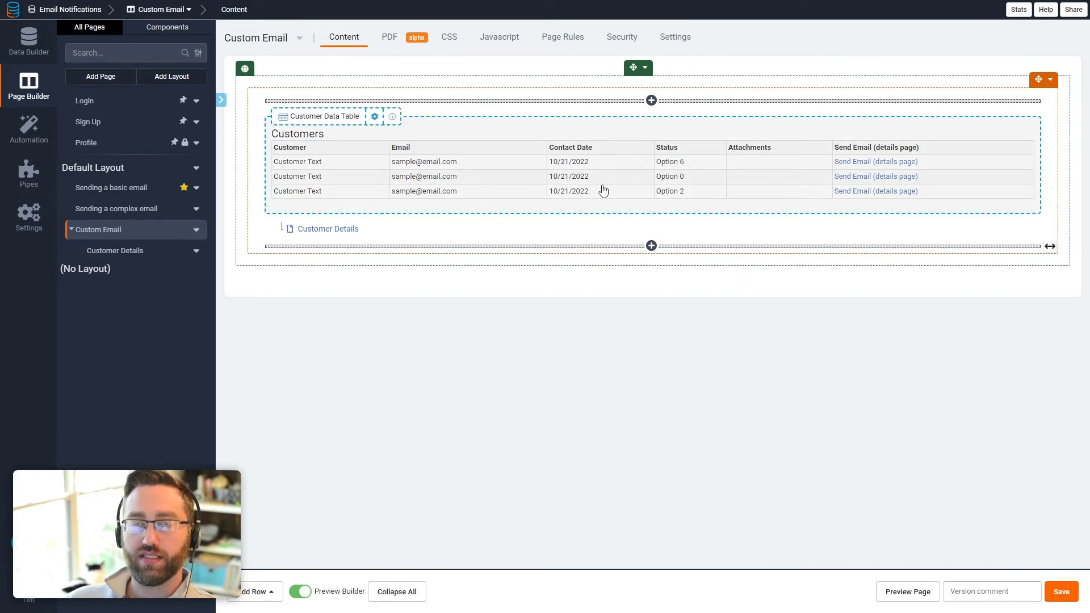
pyautogui.doubleClick(639, 199)
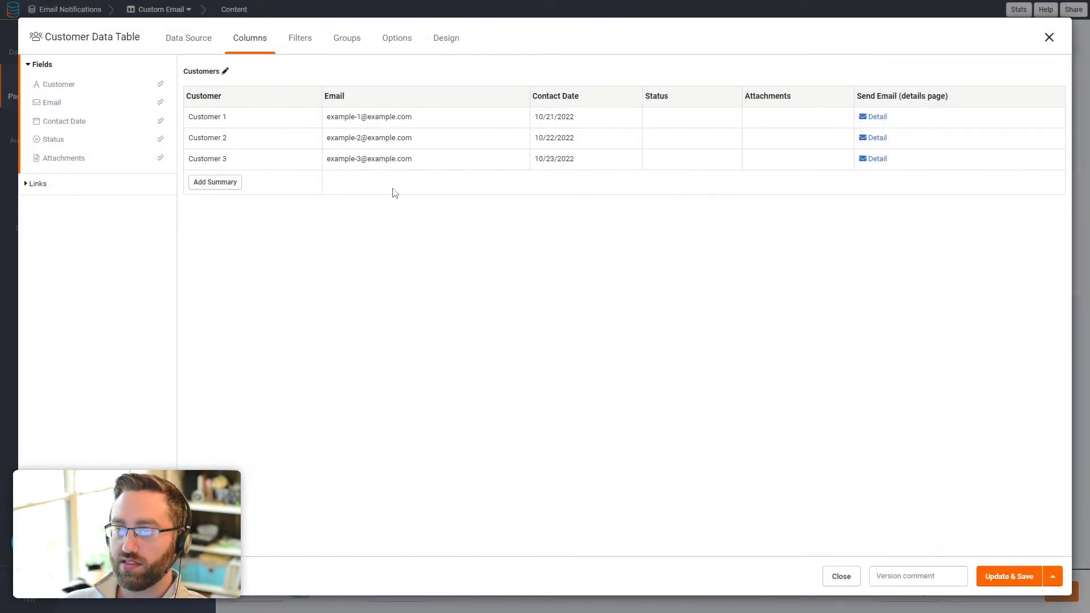
pyautogui.click(59, 184)
pyautogui.click(74, 143)
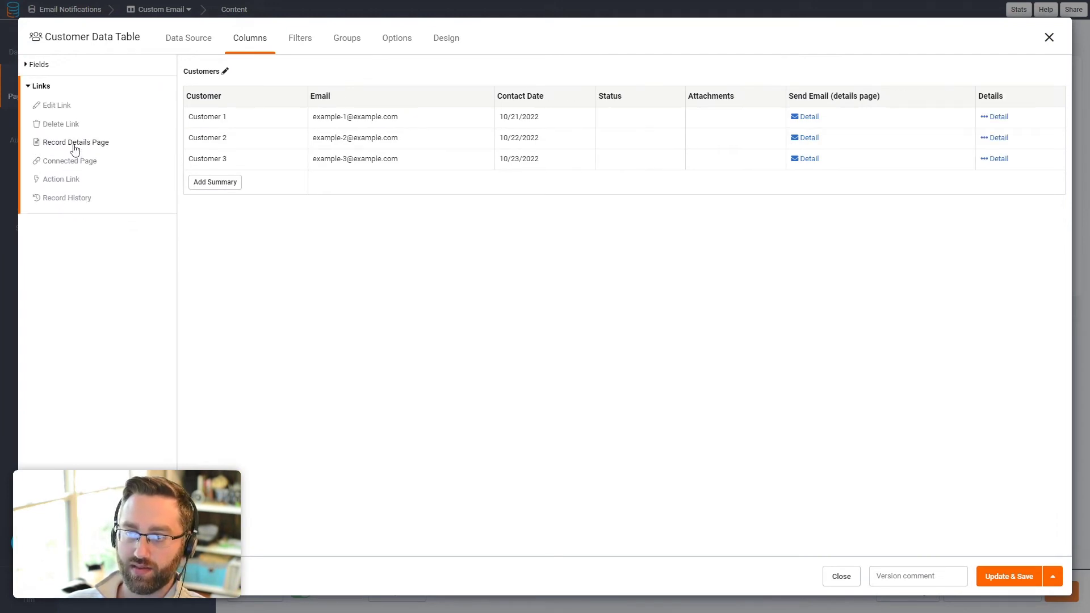
pyautogui.click(1002, 96)
pyautogui.moveTo(313, 227); pyautogui.dragTo(246, 227)
pyautogui.write('Send Em')
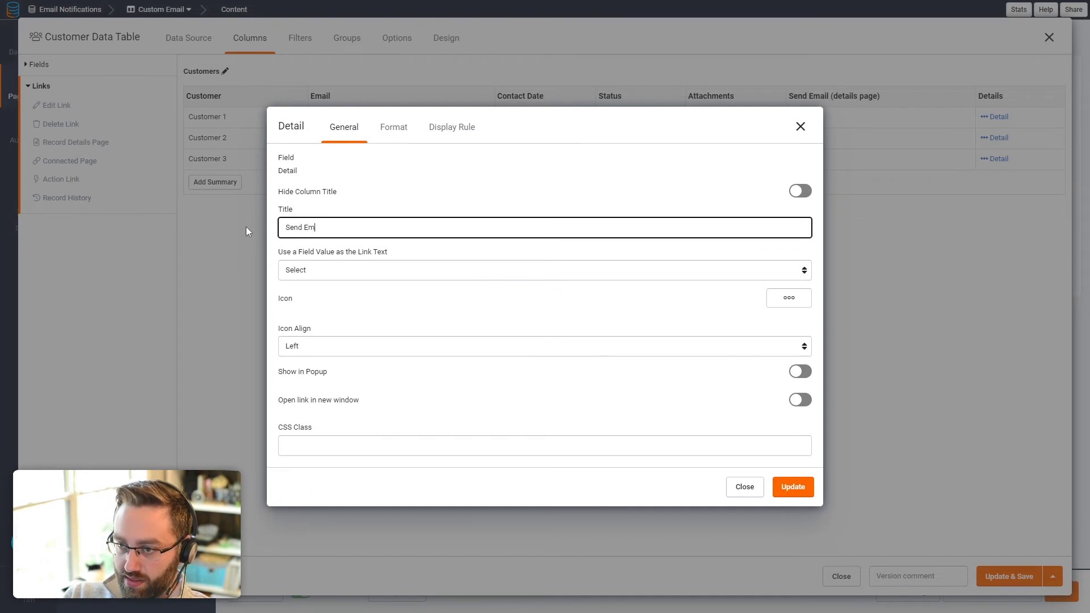
pyautogui.write('ail (popup)')
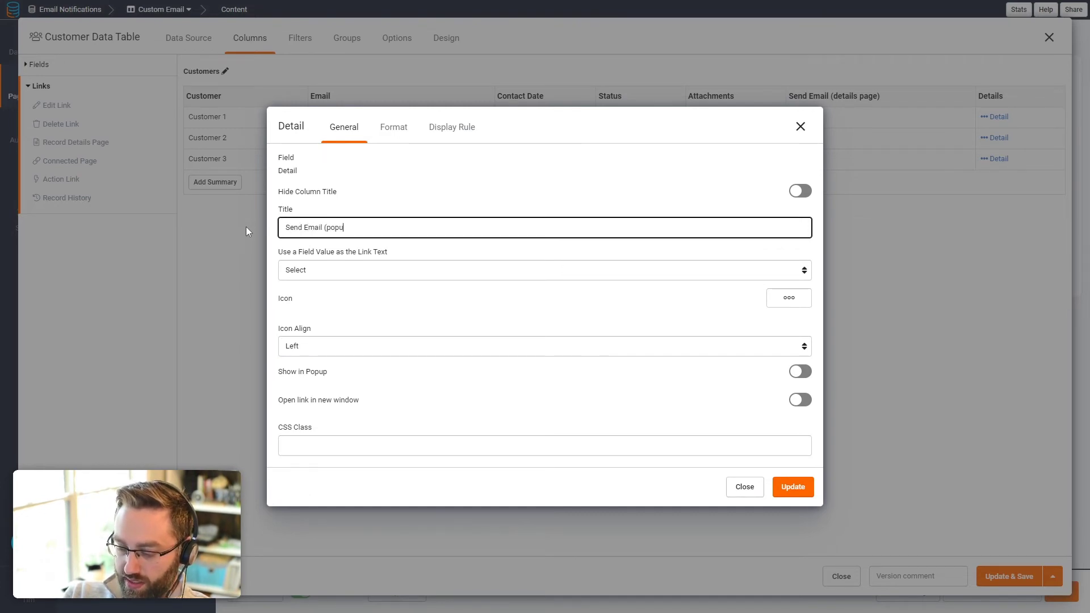
# Step: Make the Send Email (popup) link open in a popup with an envelope icon
pyautogui.click(797, 373)
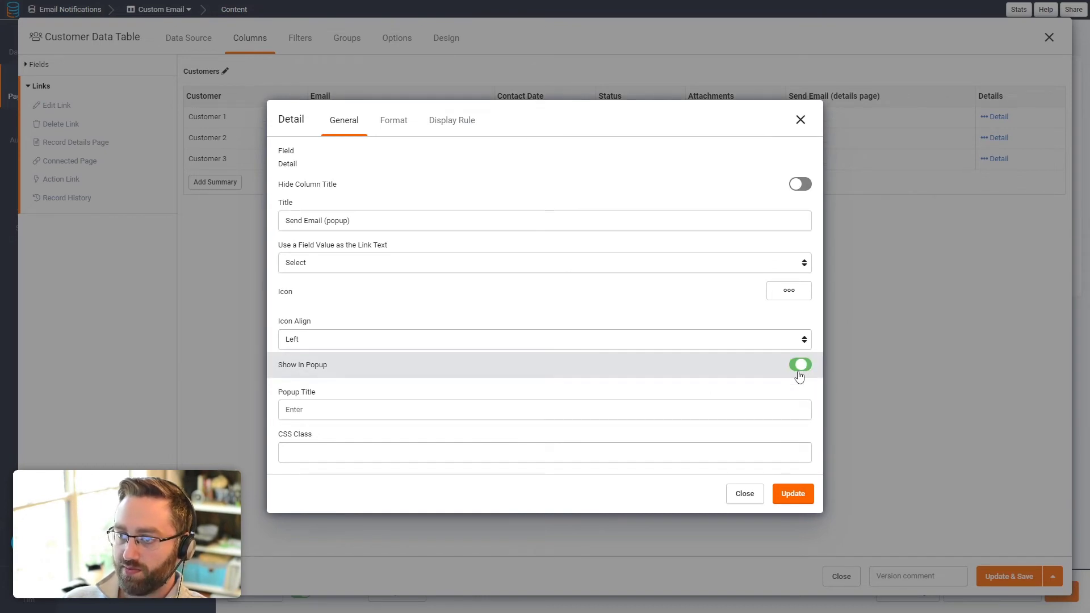
pyautogui.click(800, 294)
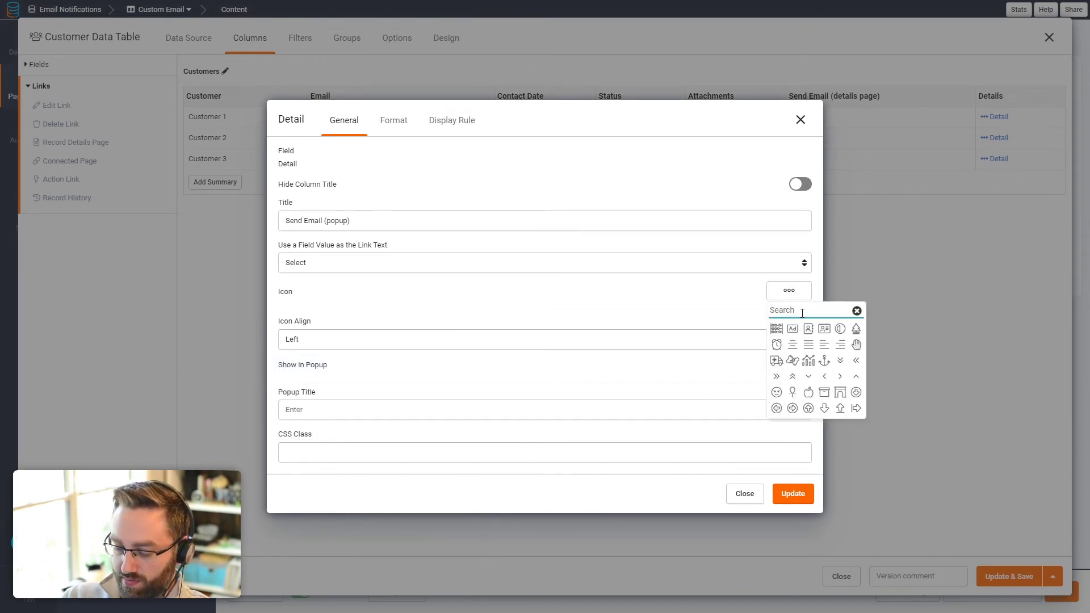
pyautogui.write('mail')
pyautogui.click(792, 330)
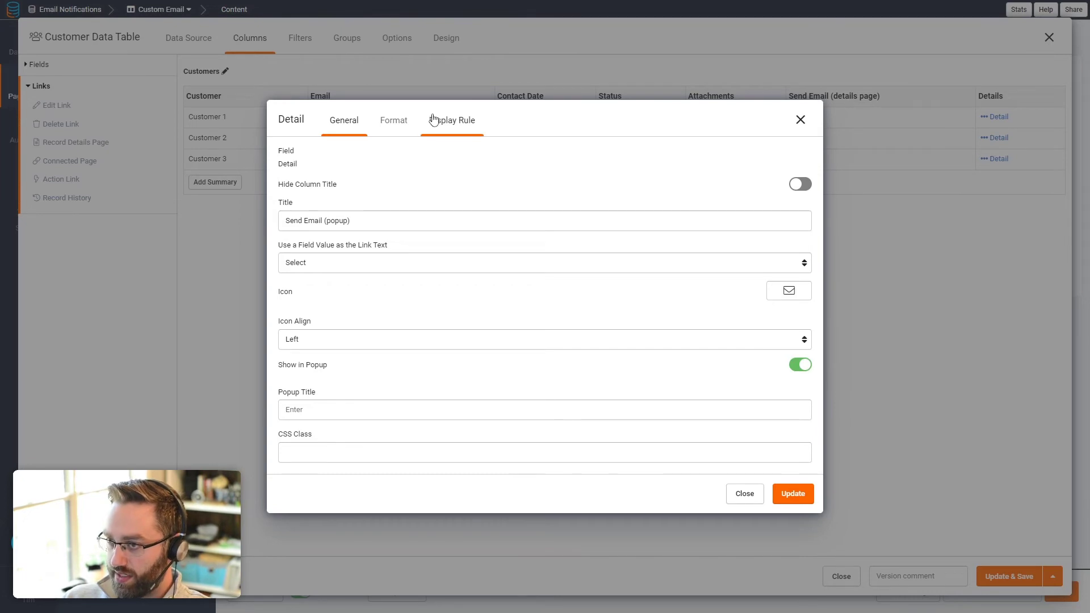
# Step: Display the link as an orange Warning button, then apply and save the table
pyautogui.click(393, 119)
pyautogui.click(296, 346)
pyautogui.click(298, 370)
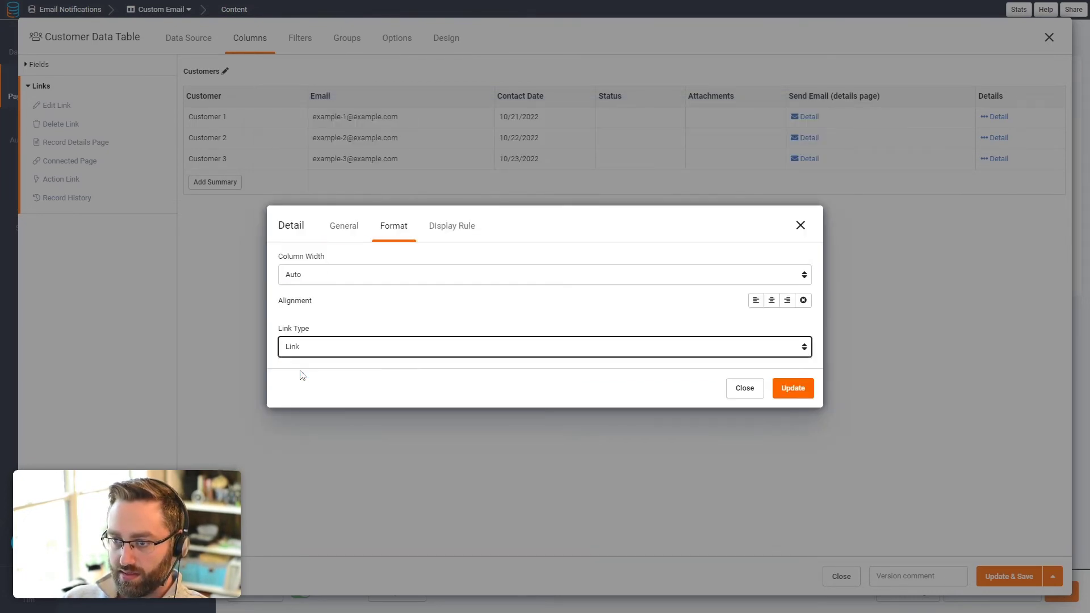
pyautogui.click(337, 435)
pyautogui.click(305, 483)
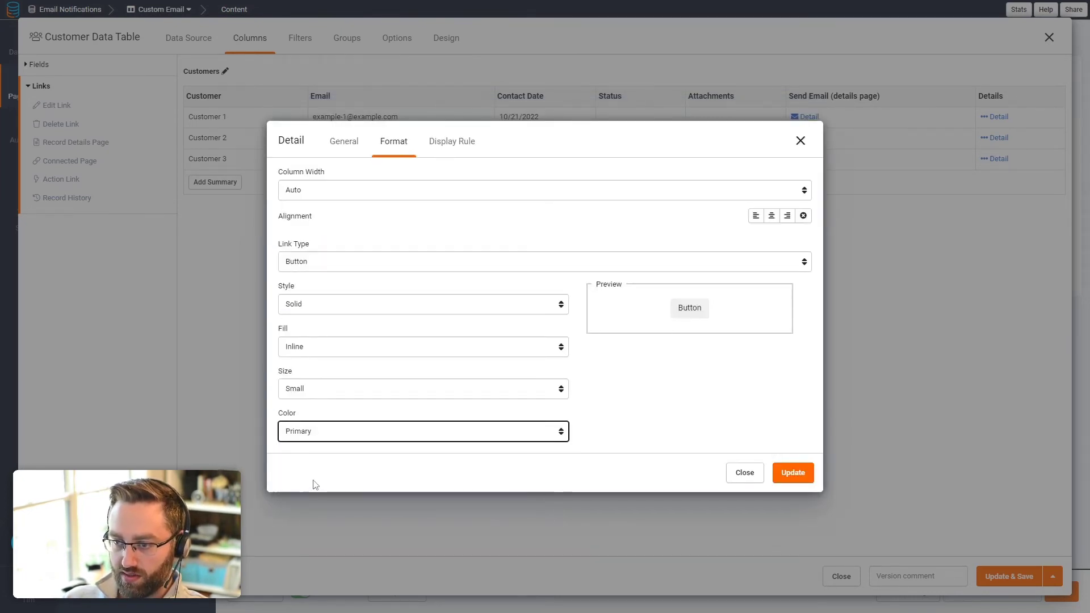
pyautogui.click(795, 479)
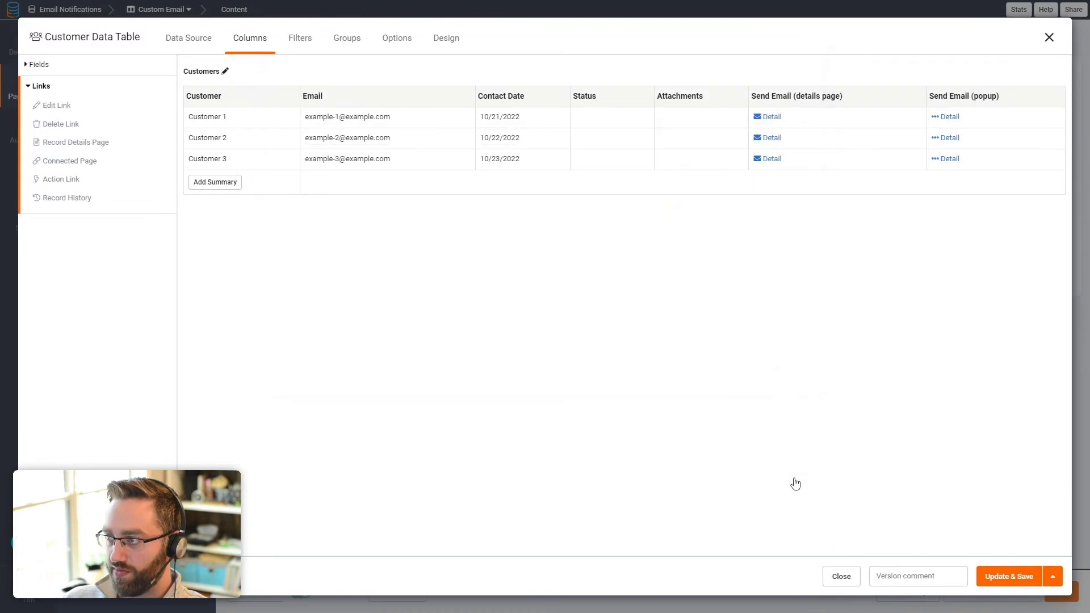
pyautogui.click(995, 580)
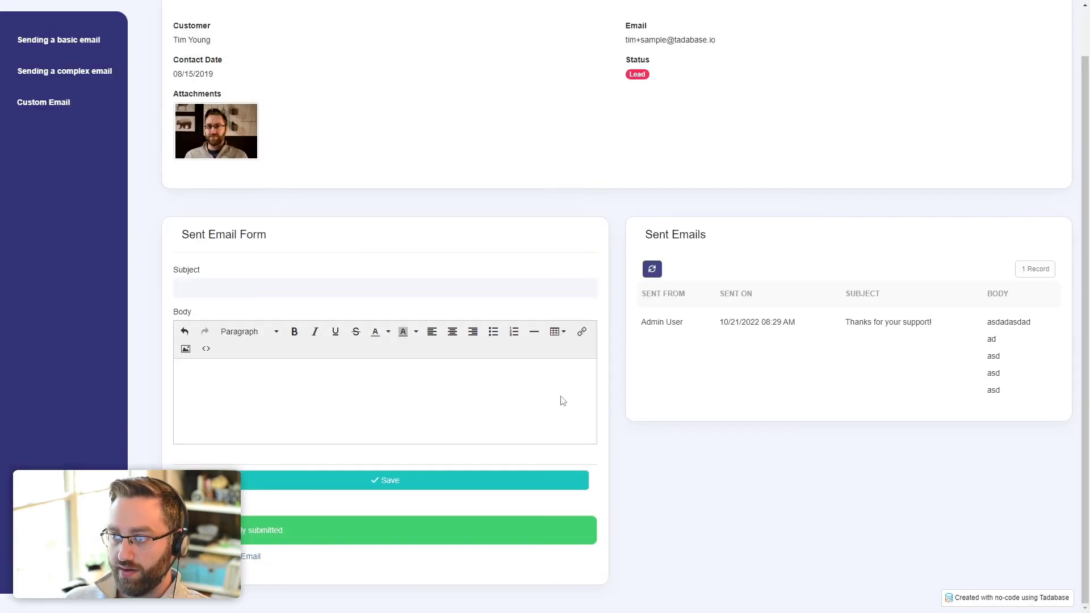
# Step: Test the first customer's Send Email (popup) and Send Email (details page) buttons from the Customers list
pyautogui.scroll(2, 263, 268)
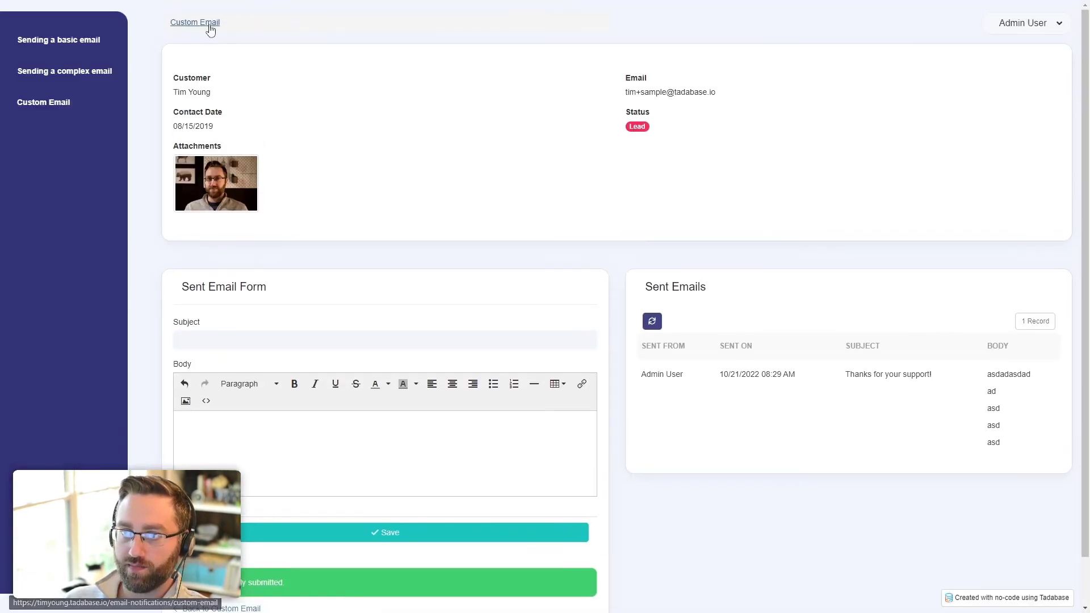
pyautogui.click(209, 25)
pyautogui.click(953, 152)
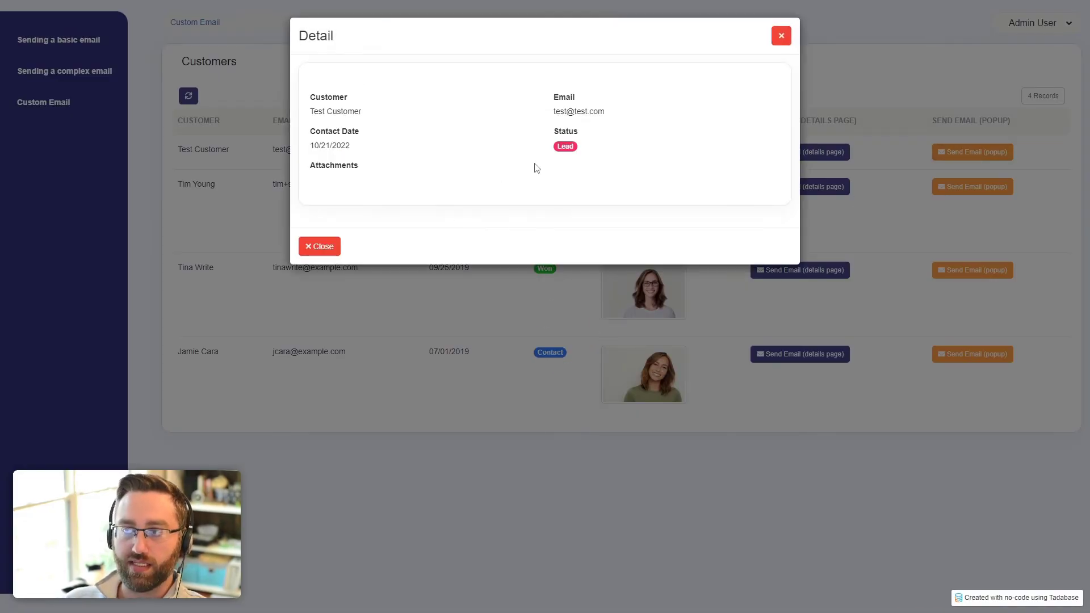
pyautogui.click(781, 36)
pyautogui.click(800, 152)
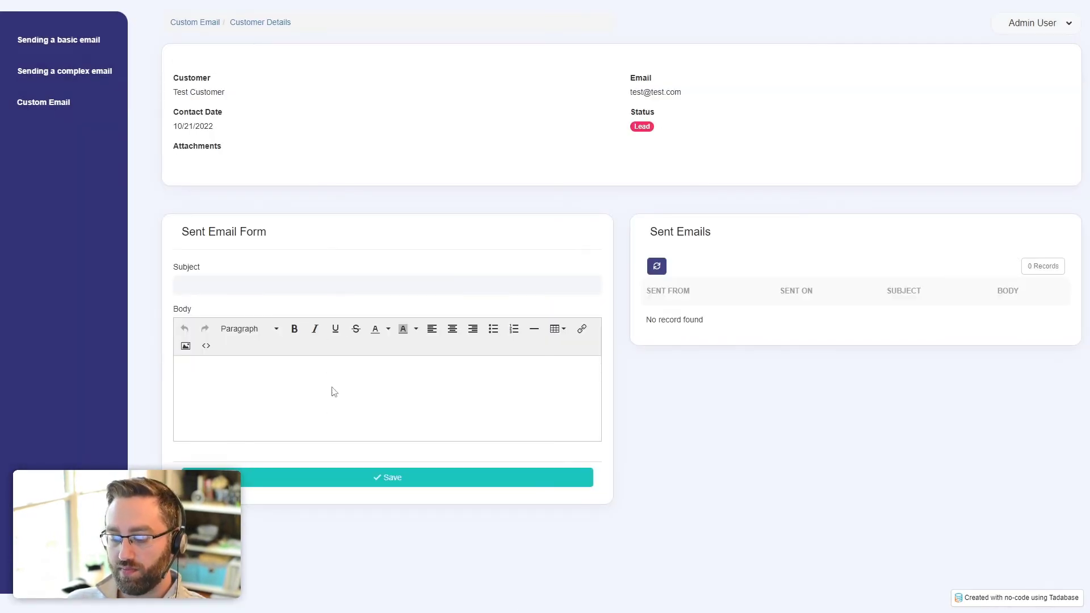
pyautogui.click(190, 24)
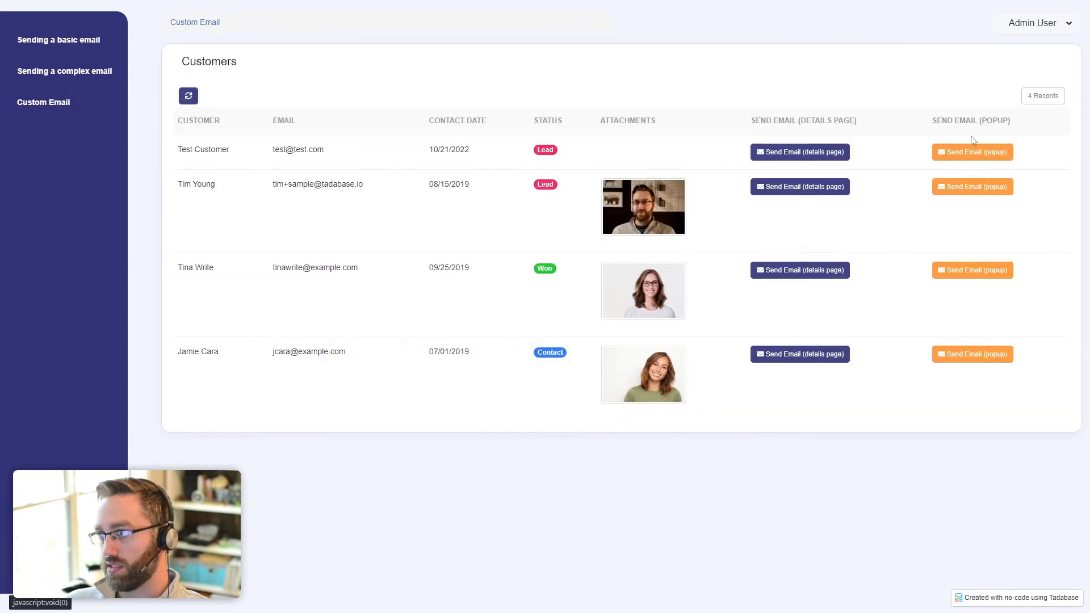
pyautogui.click(970, 152)
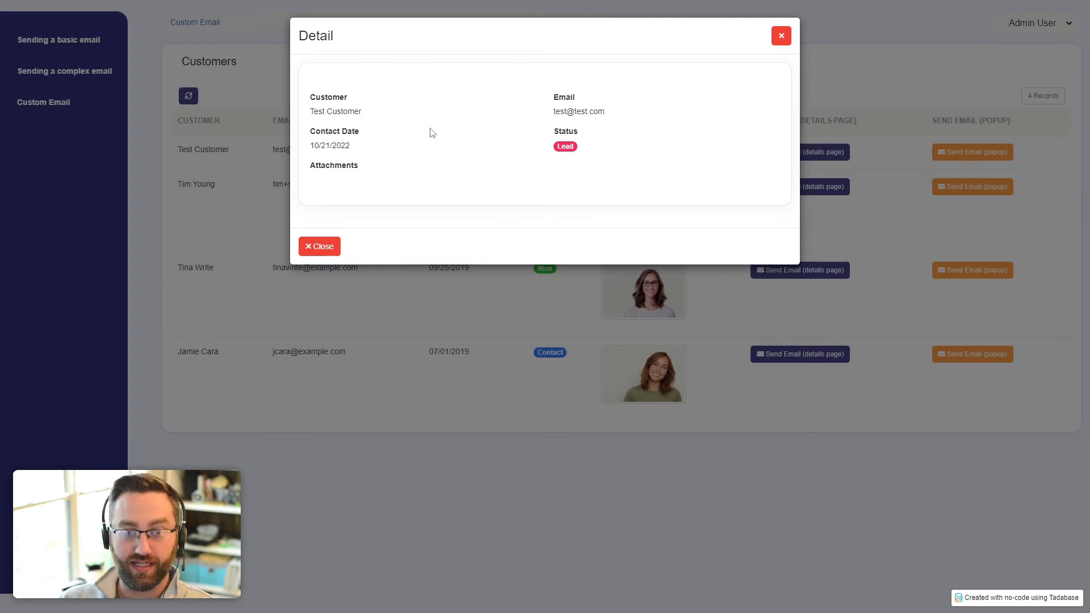
pyautogui.click(776, 40)
# Step: Delete the customer detail component from the new Customer Details popup page
pyautogui.hotkey('ctrl', 'Tab')
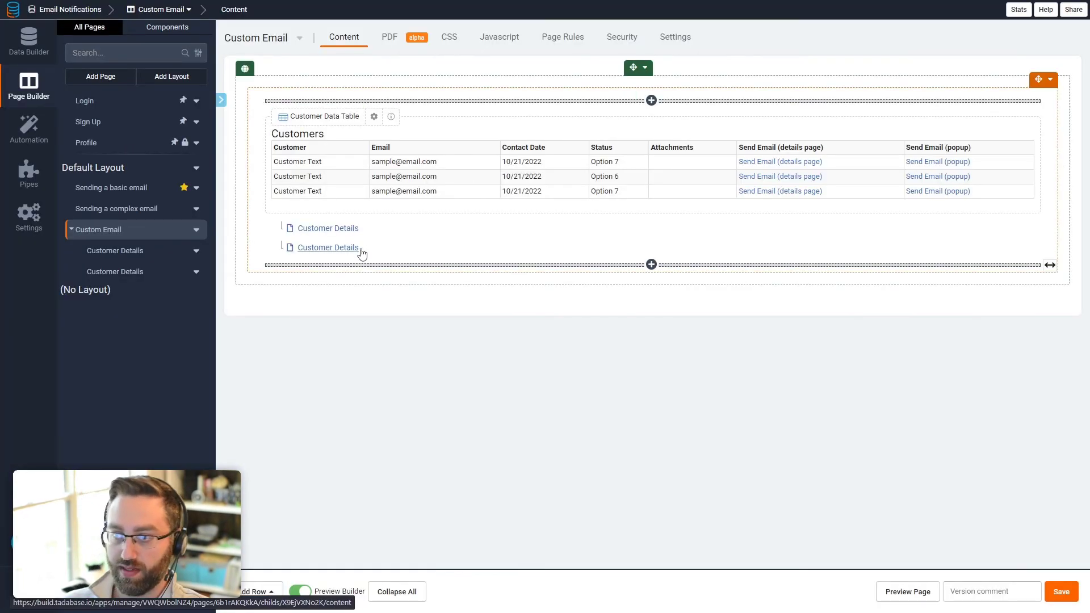
pyautogui.click(328, 248)
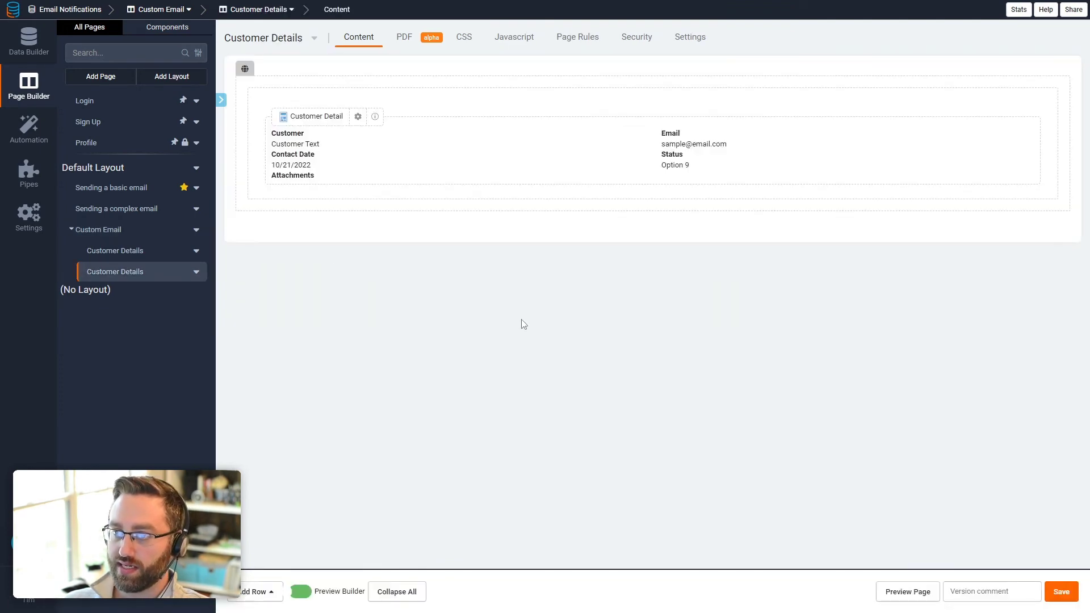
pyautogui.click(477, 161)
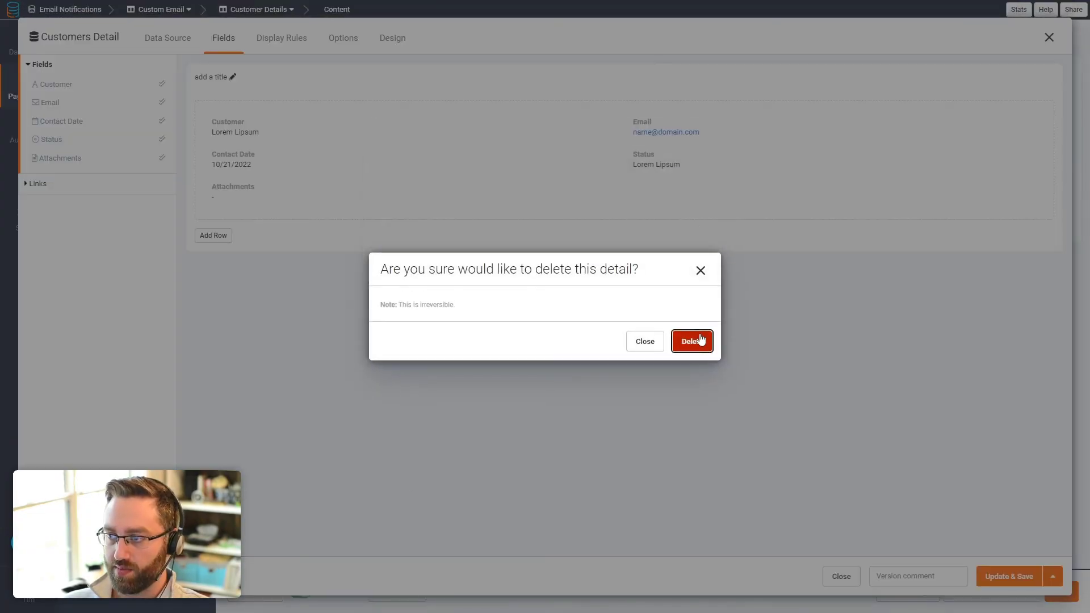
pyautogui.click(693, 341)
# Step: Add a form component that adds a new Sent Email connected to this Customer
pyautogui.click(638, 110)
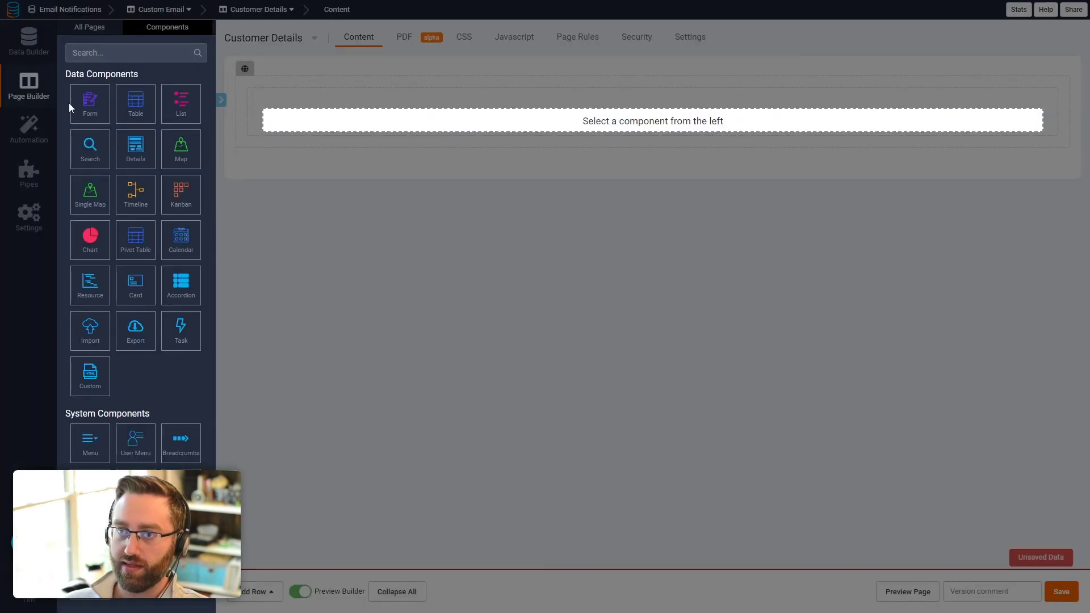
pyautogui.click(85, 105)
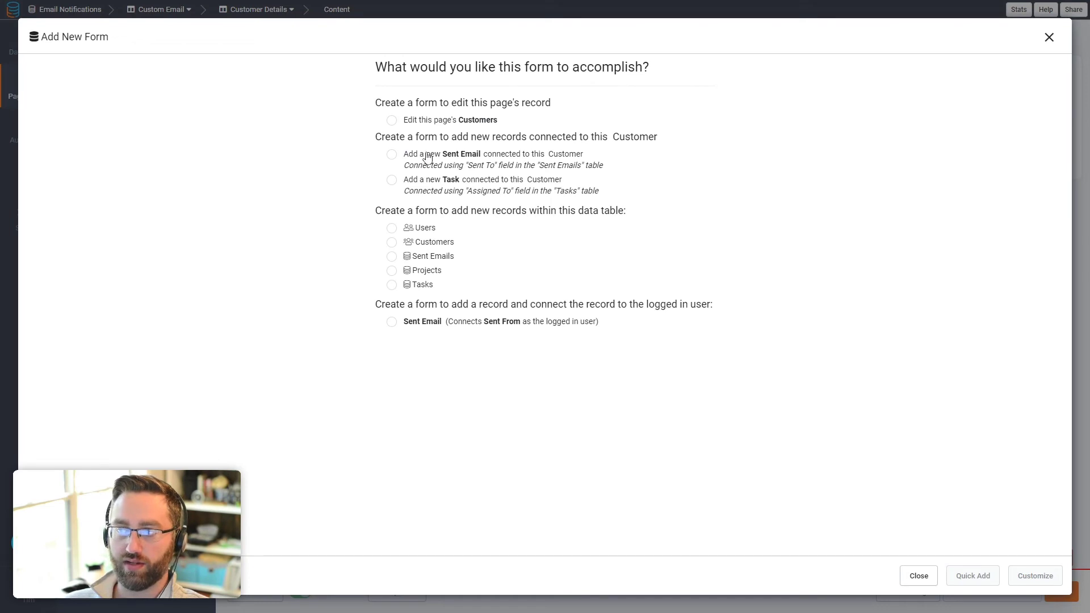
pyautogui.click(447, 156)
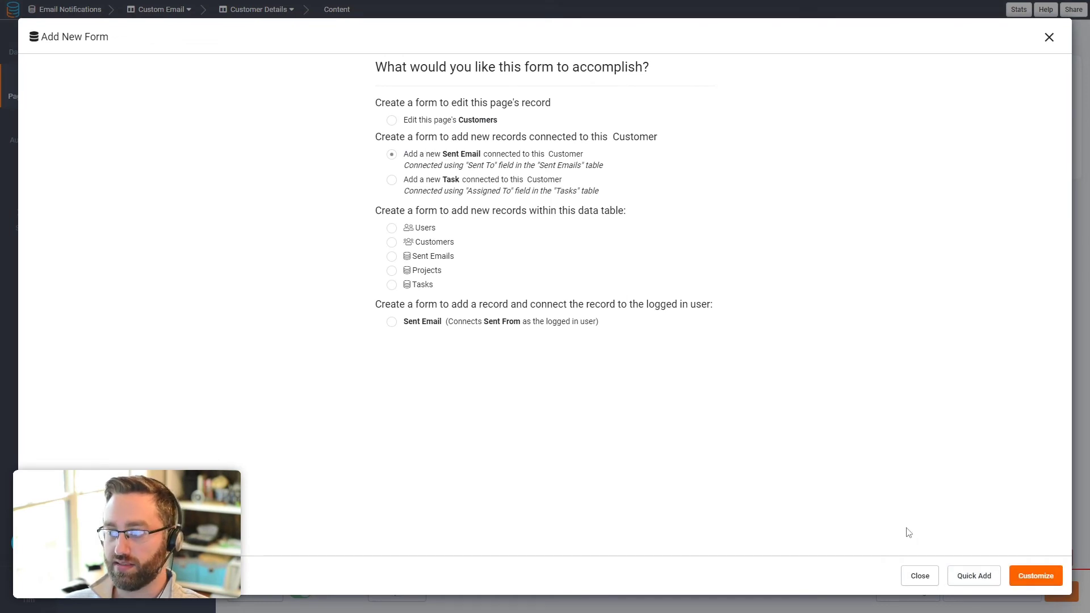
# Step: Add the Subject and Body fields to the Sent Email form and clear its title
pyautogui.click(1019, 575)
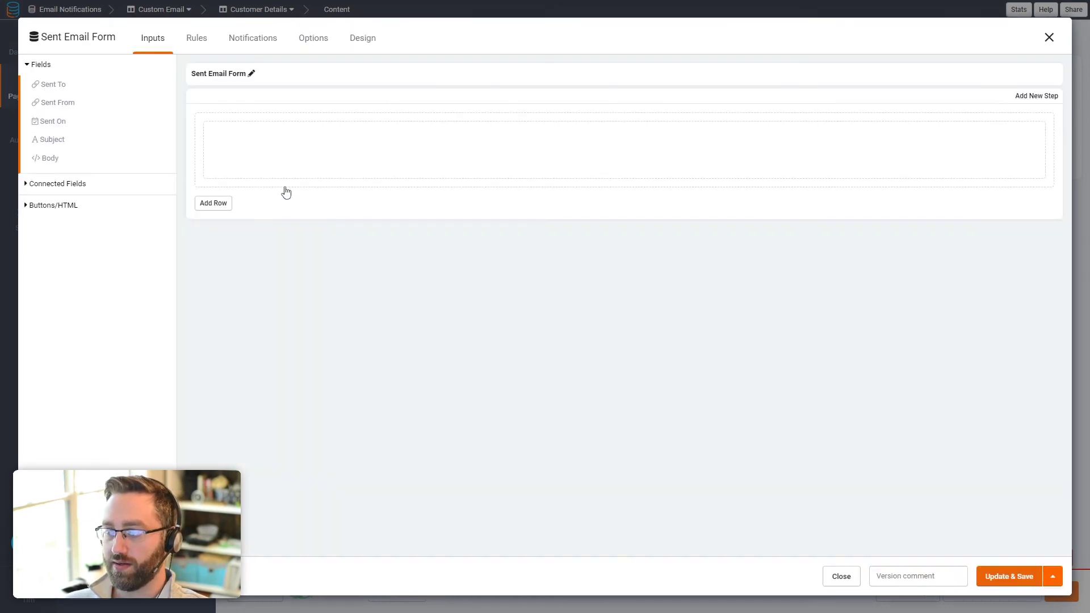
pyautogui.click(54, 145)
pyautogui.click(54, 142)
pyautogui.click(252, 75)
pyautogui.moveTo(252, 74); pyautogui.dragTo(193, 75)
pyautogui.write('Send Emai')
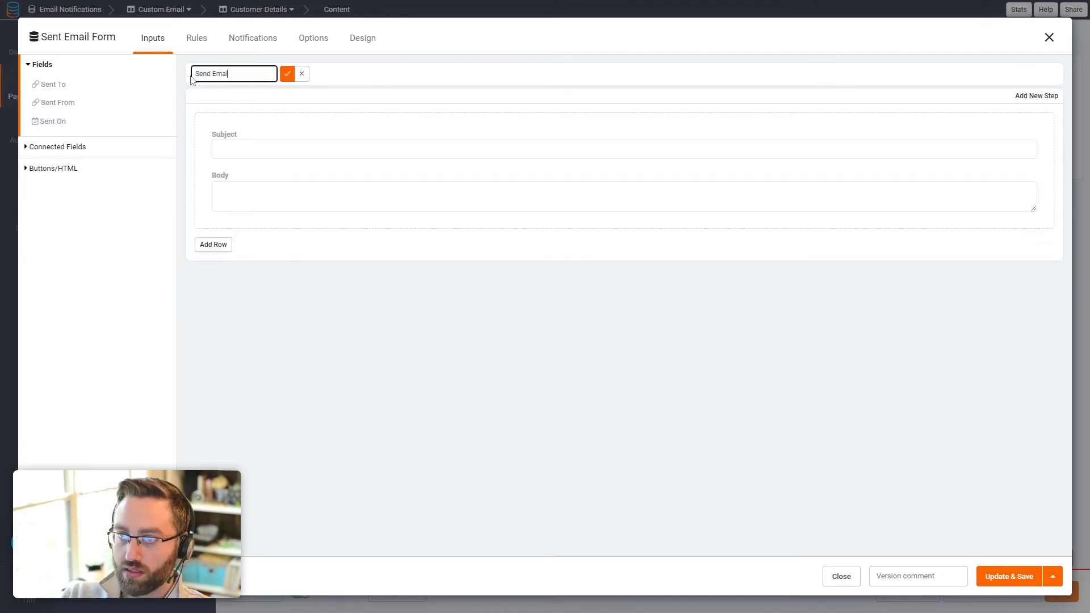
pyautogui.hotkey('ctrl', 'a')
pyautogui.press('BackSpace')
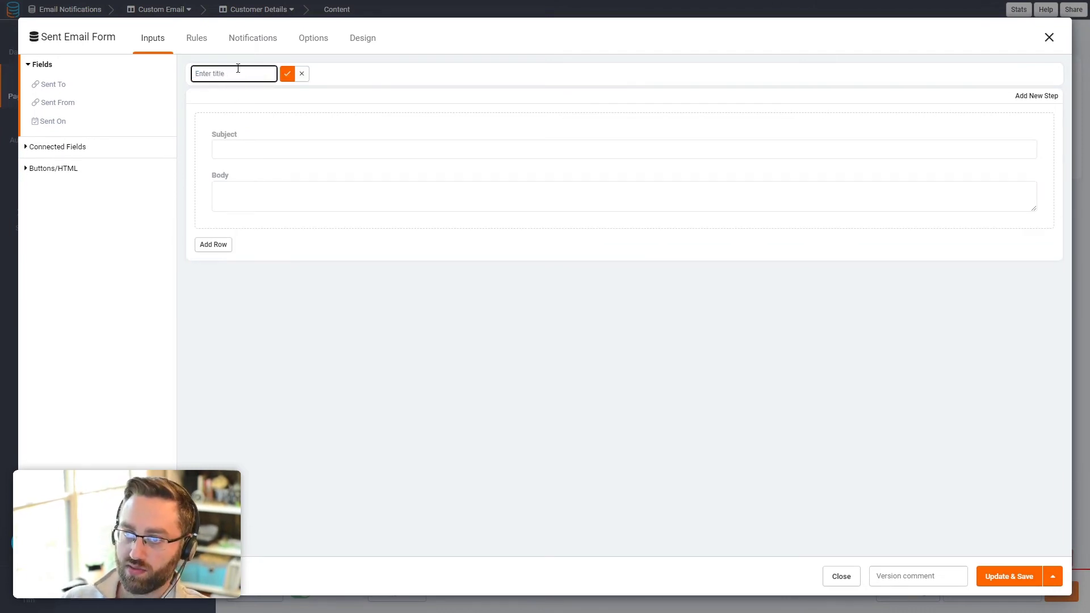
pyautogui.click(287, 74)
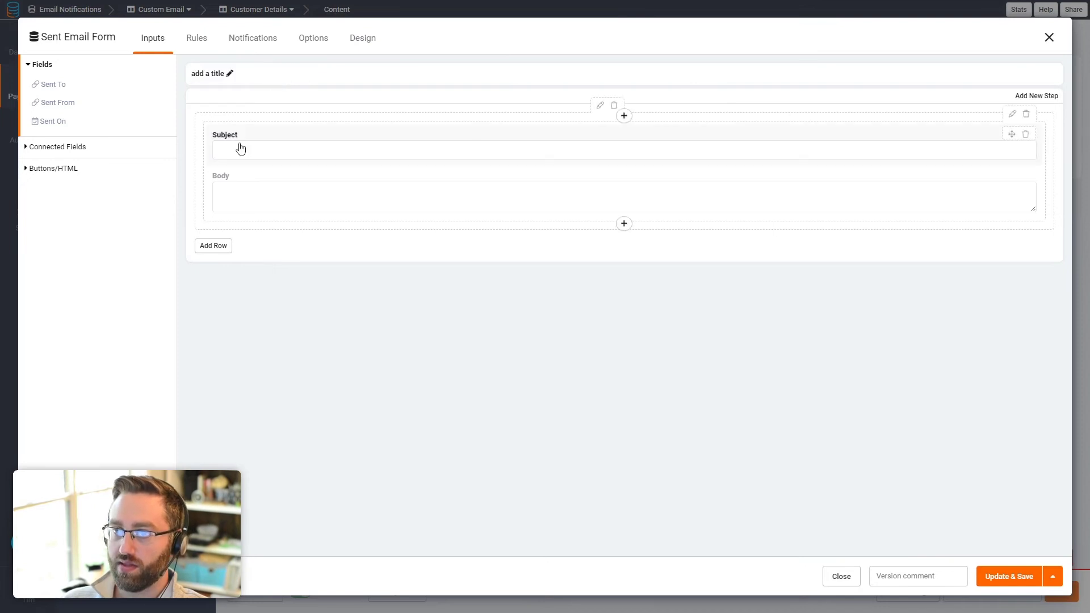
# Step: Add a record rule setting Sent From to Logged In User and Sent On to Current Date & Time
pyautogui.click(197, 37)
pyautogui.click(103, 136)
pyautogui.click(603, 202)
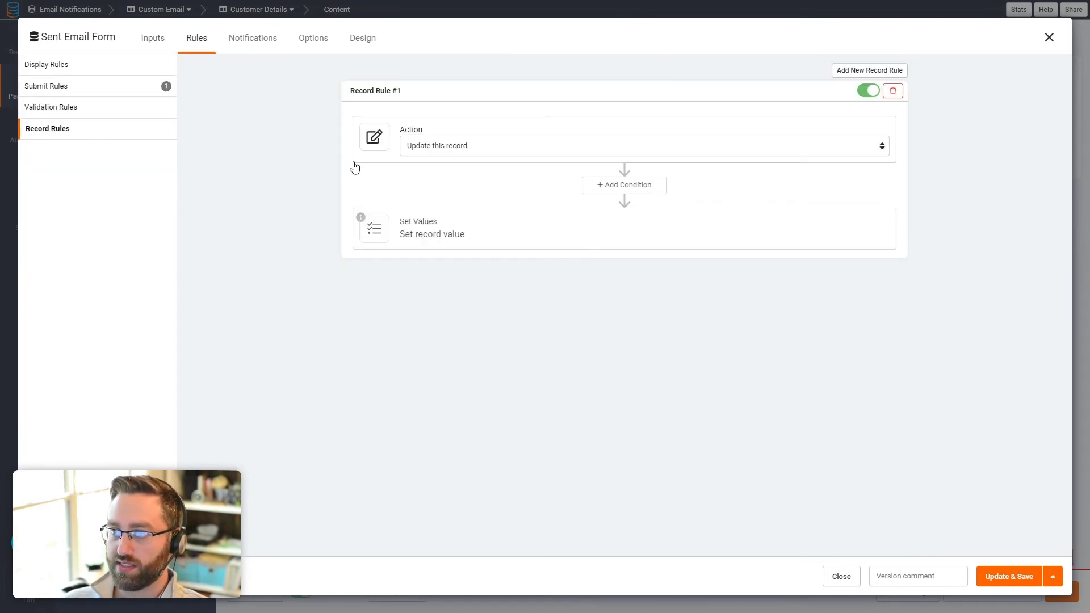
pyautogui.click(441, 229)
pyautogui.click(427, 280)
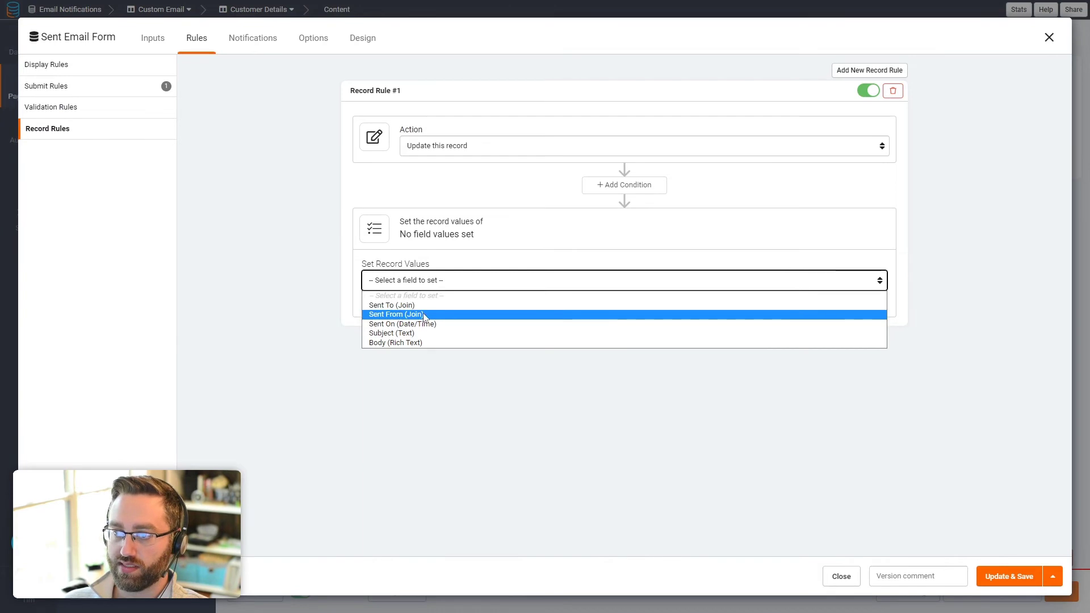
pyautogui.click(381, 318)
pyautogui.click(625, 286)
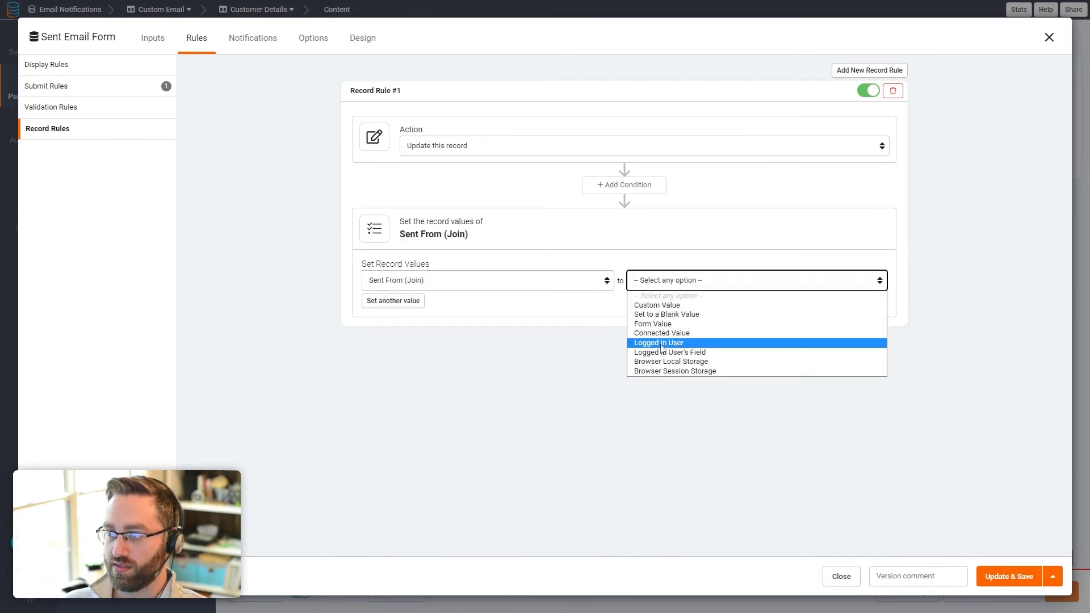
pyautogui.click(653, 343)
pyautogui.click(411, 303)
pyautogui.click(411, 304)
pyautogui.click(413, 347)
pyautogui.click(653, 312)
pyautogui.click(583, 368)
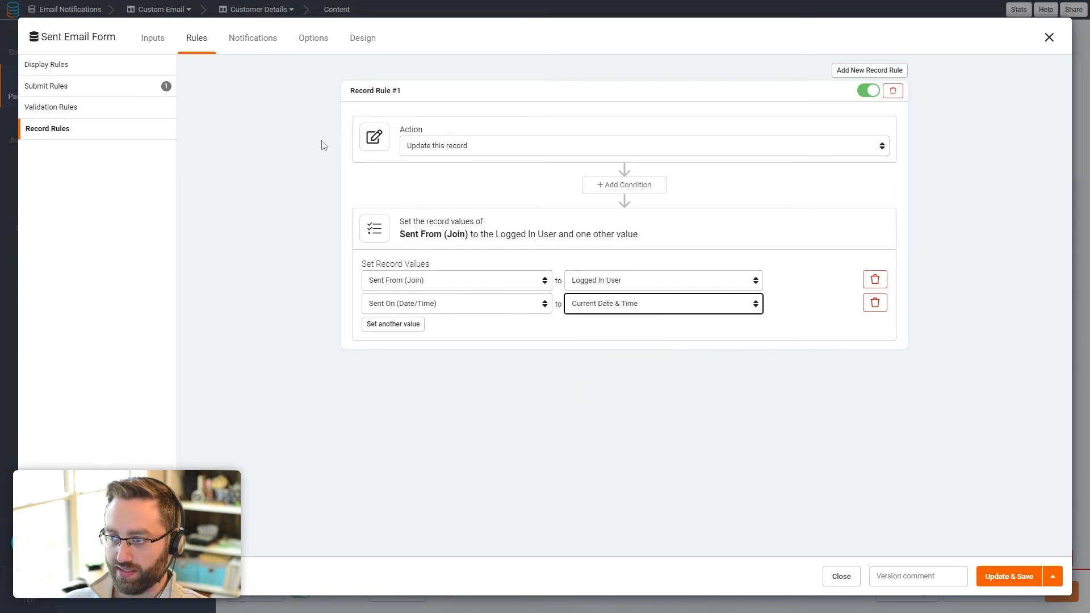
# Step: Add a Custom Email notification to the customer's email, sent from the logged-in user's Name and Email
pyautogui.click(234, 50)
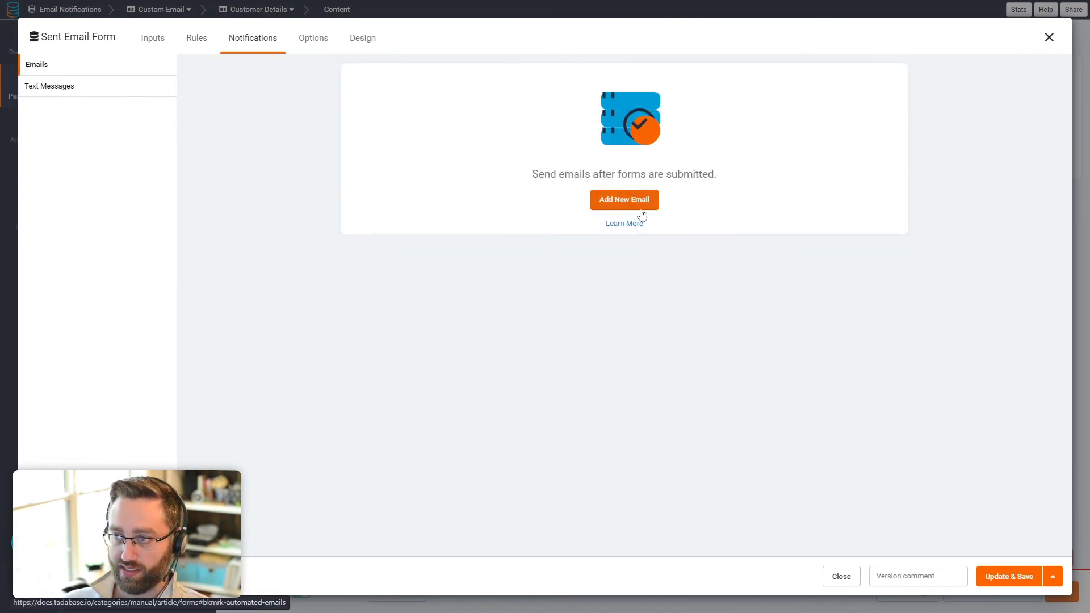
pyautogui.click(624, 197)
pyautogui.click(396, 120)
pyautogui.click(397, 138)
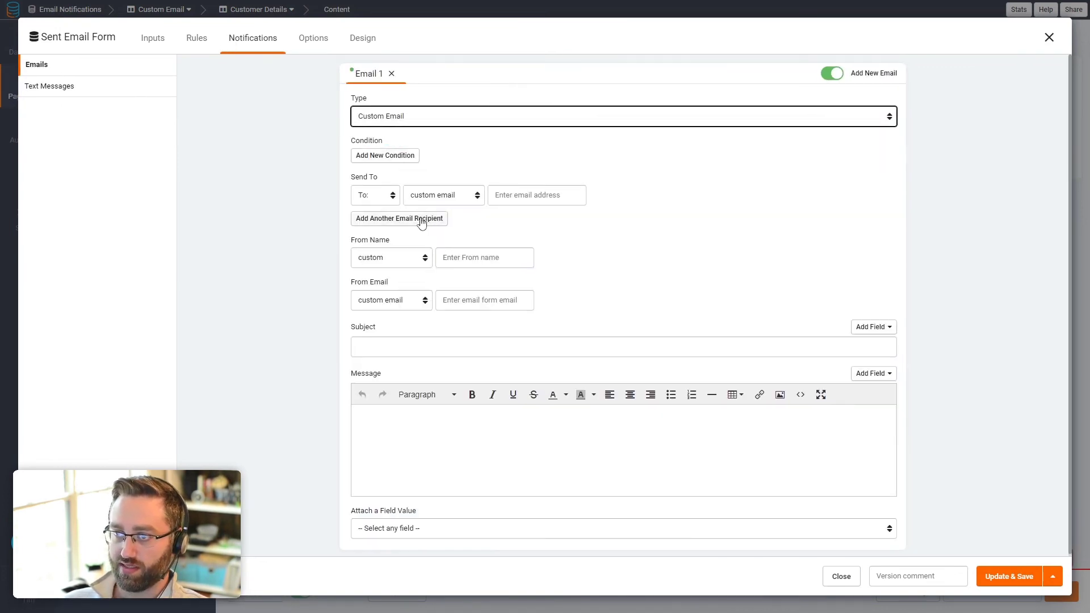
pyautogui.click(428, 198)
pyautogui.click(420, 218)
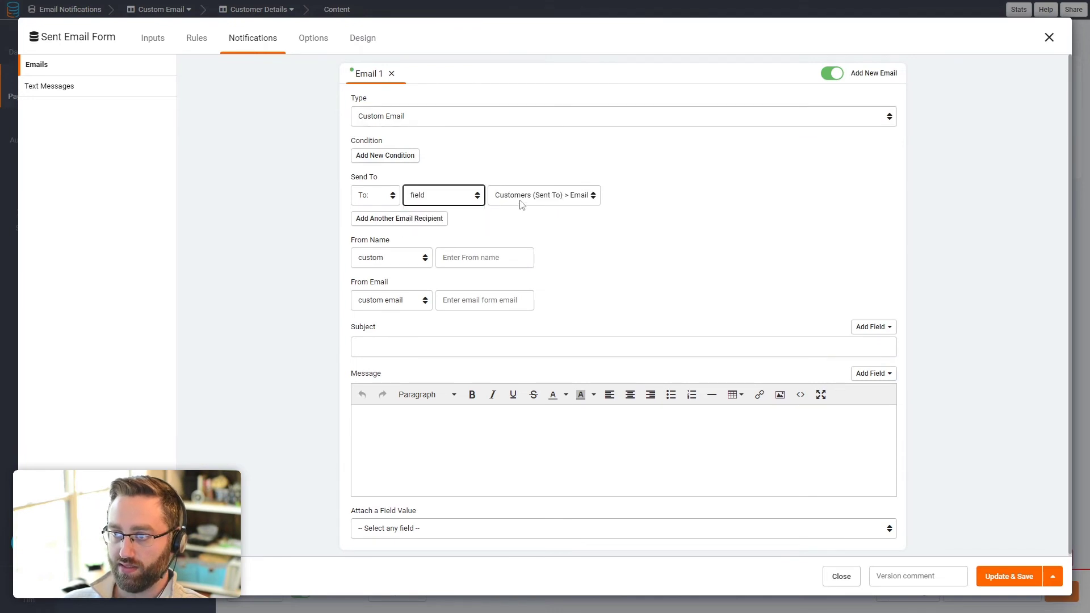
pyautogui.click(521, 200)
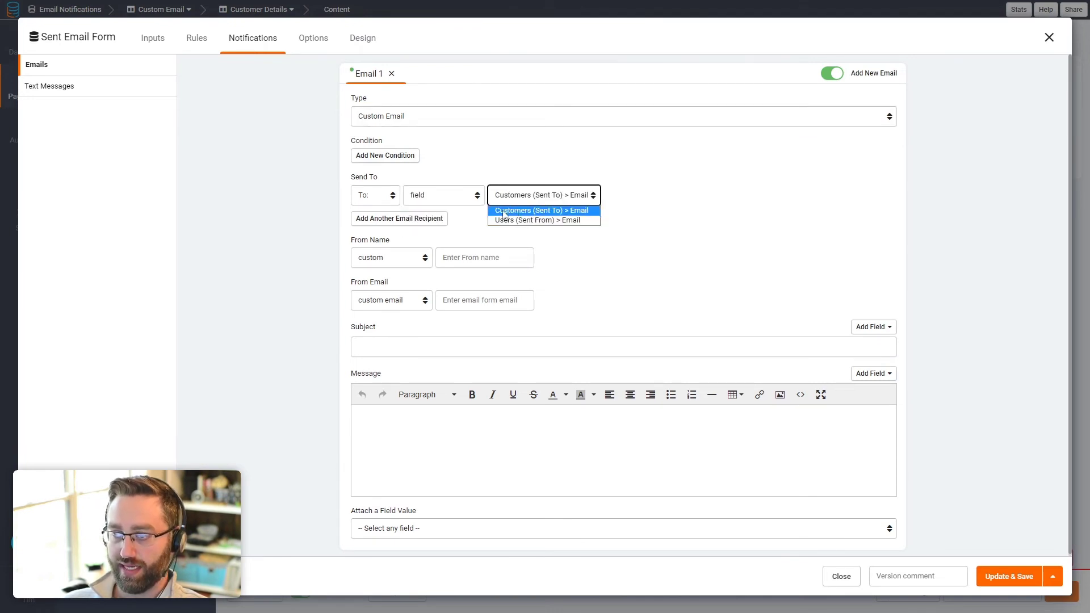
pyautogui.click(579, 212)
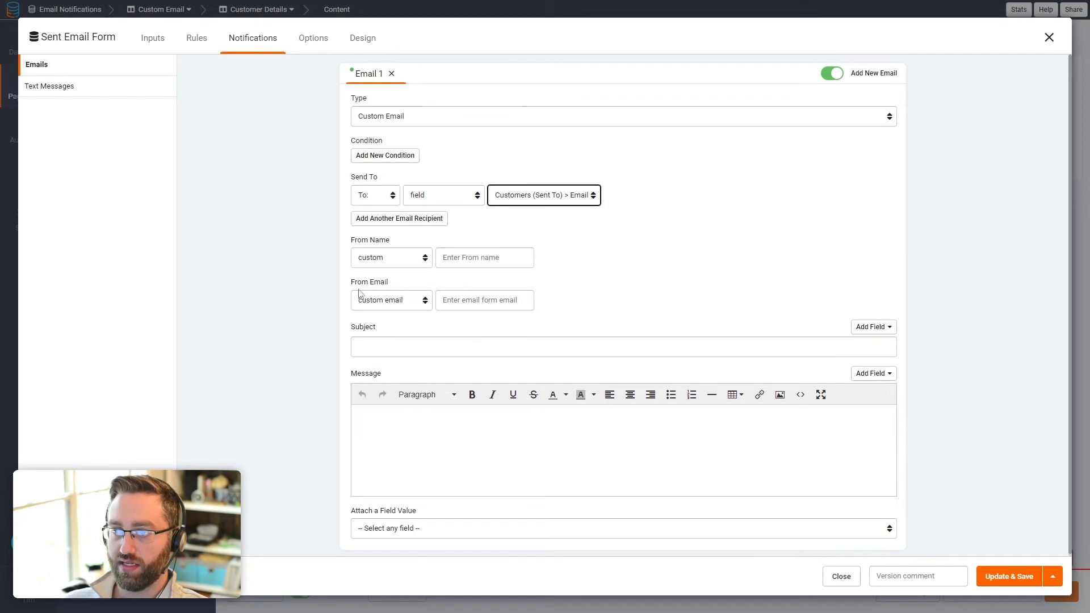
pyautogui.click(375, 259)
pyautogui.click(378, 292)
pyautogui.click(390, 300)
pyautogui.click(389, 333)
pyautogui.click(461, 258)
pyautogui.click(453, 282)
pyautogui.click(463, 300)
pyautogui.click(454, 334)
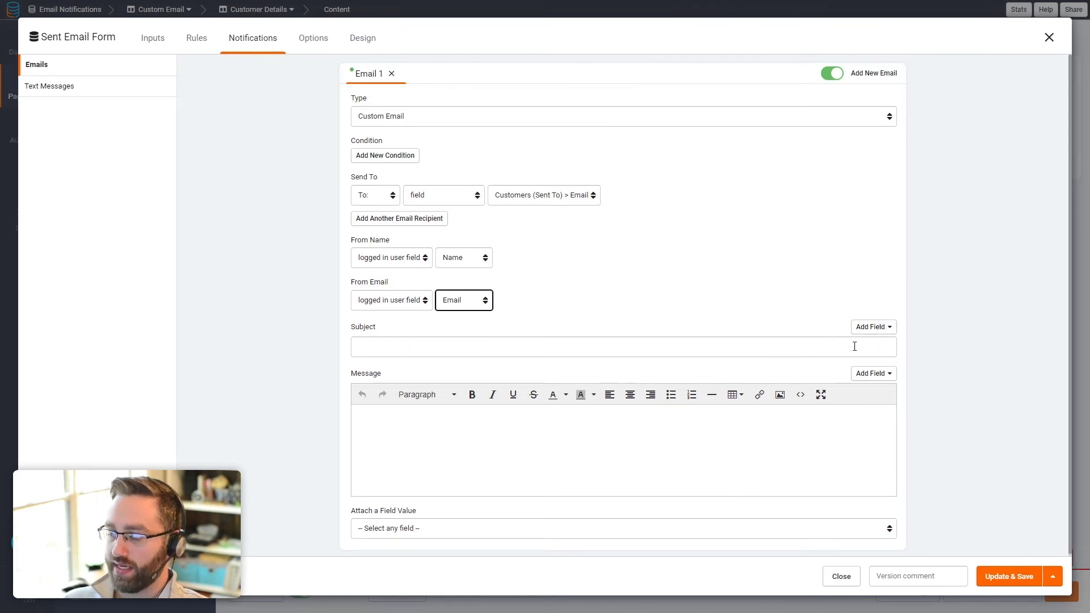
# Step: Set the email subject to {Subject} and message to {Body}, then save the form
pyautogui.click(878, 328)
pyautogui.click(779, 402)
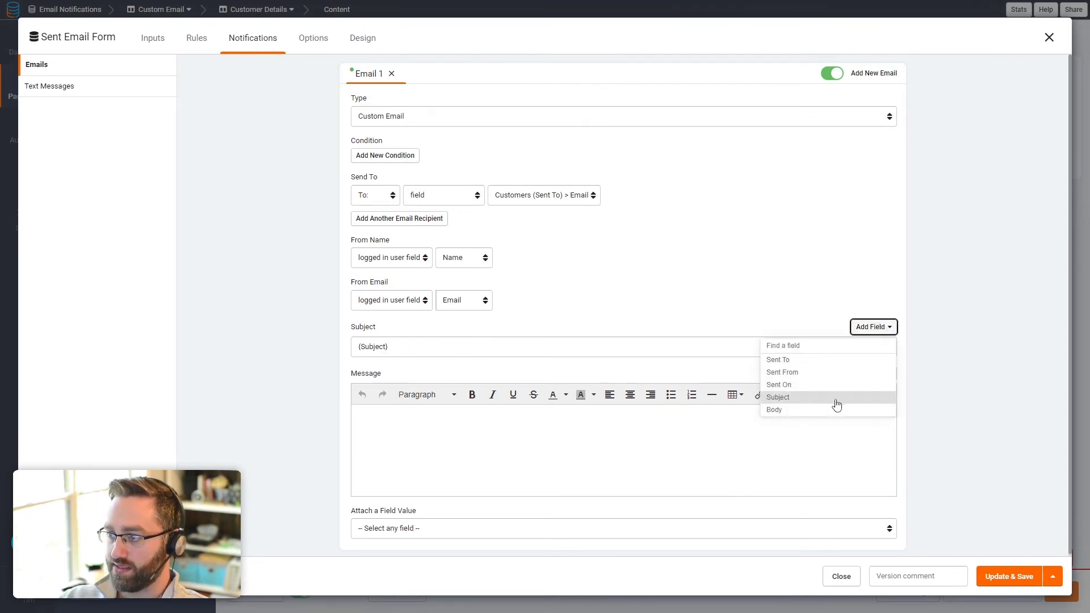
pyautogui.click(874, 373)
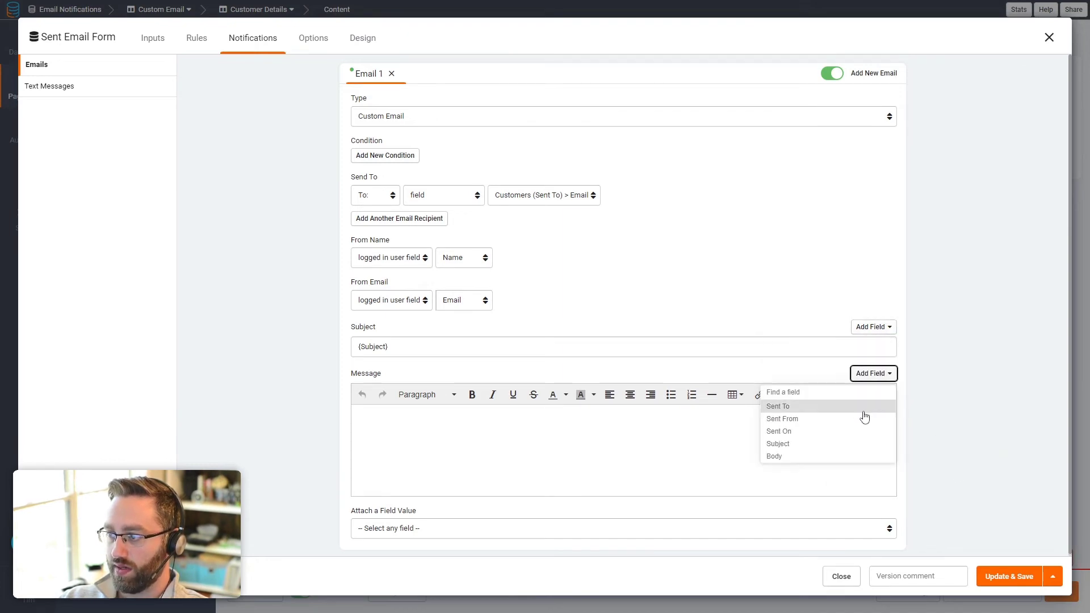
pyautogui.click(782, 457)
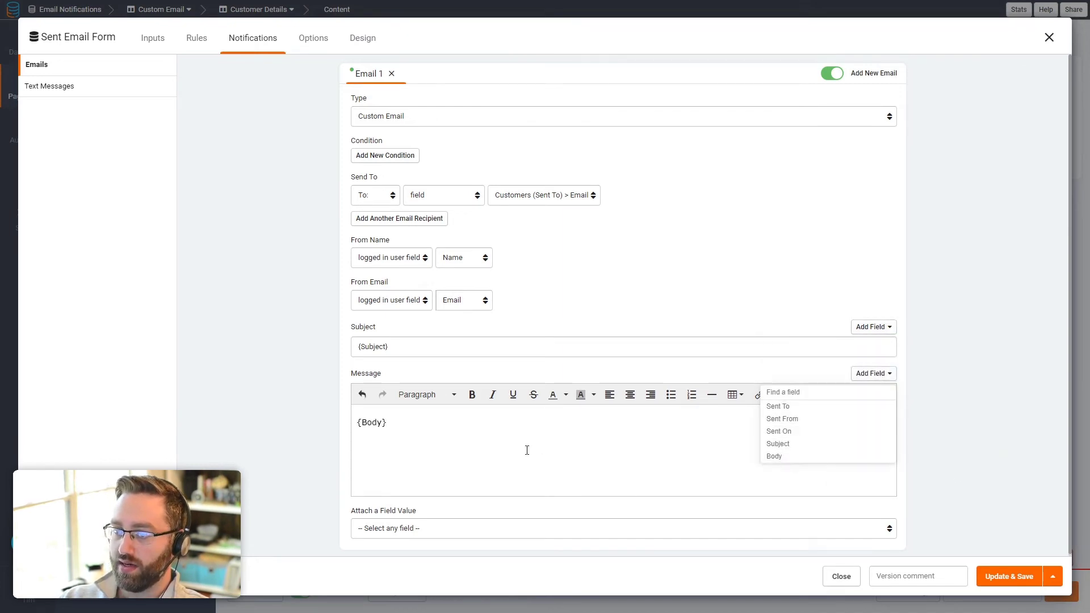
pyautogui.click(986, 433)
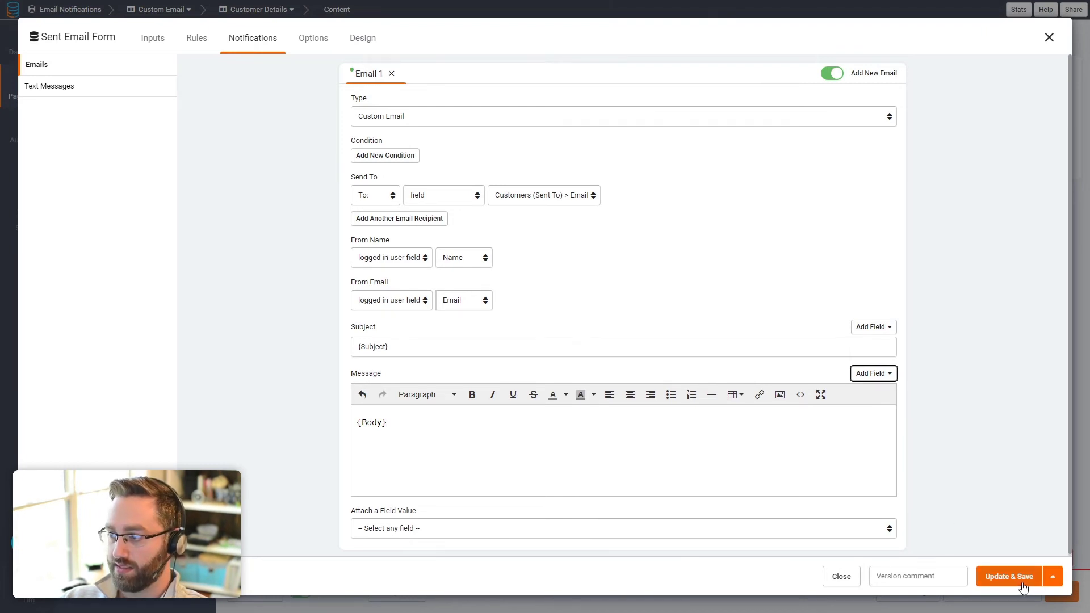
pyautogui.click(1009, 577)
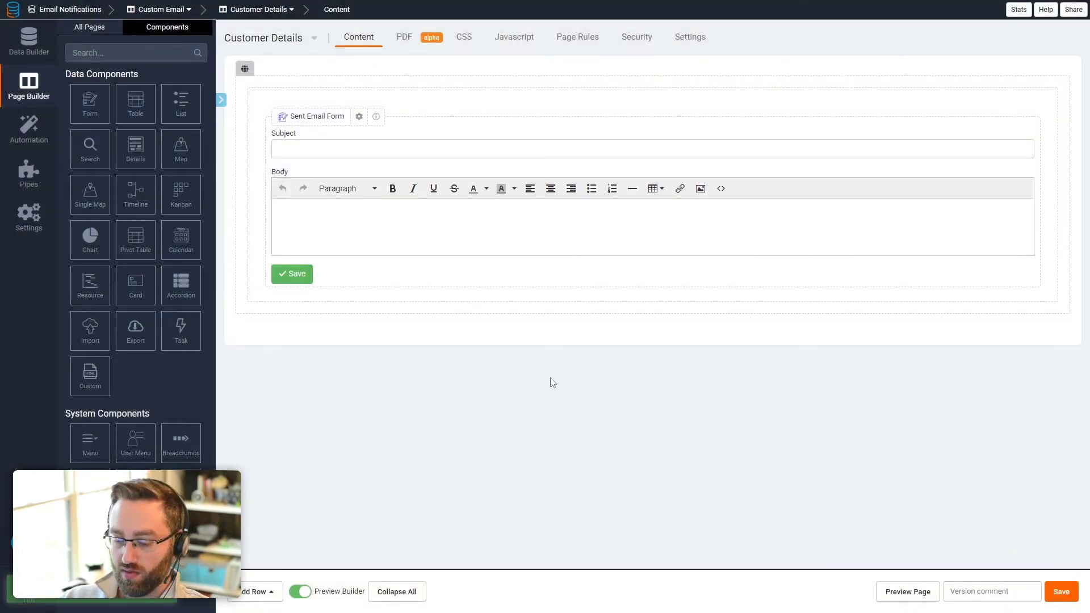
# Step: Reload the live Customers page and check the popup and details-page email buttons
pyautogui.hotkey('ctrl', 'Tab')
pyautogui.hotkey('ctrl', 'r')
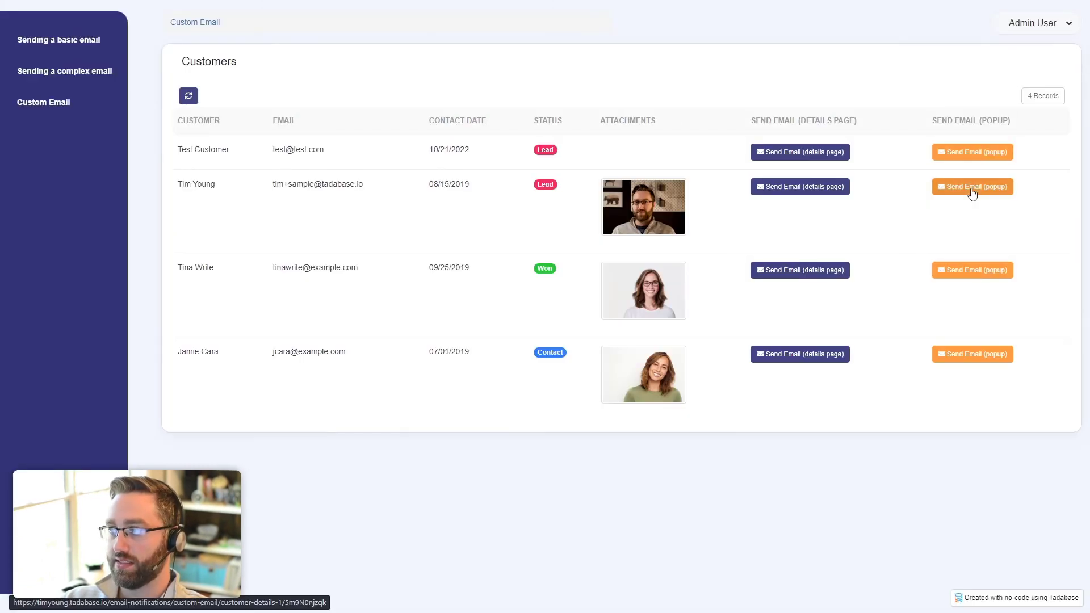
pyautogui.click(973, 188)
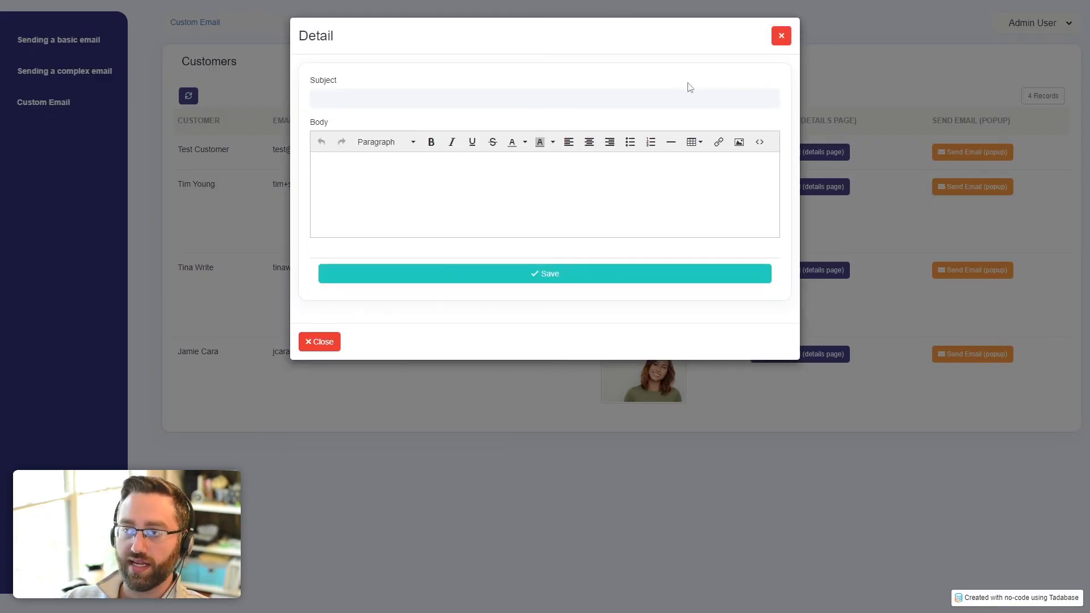
pyautogui.click(781, 35)
pyautogui.click(821, 187)
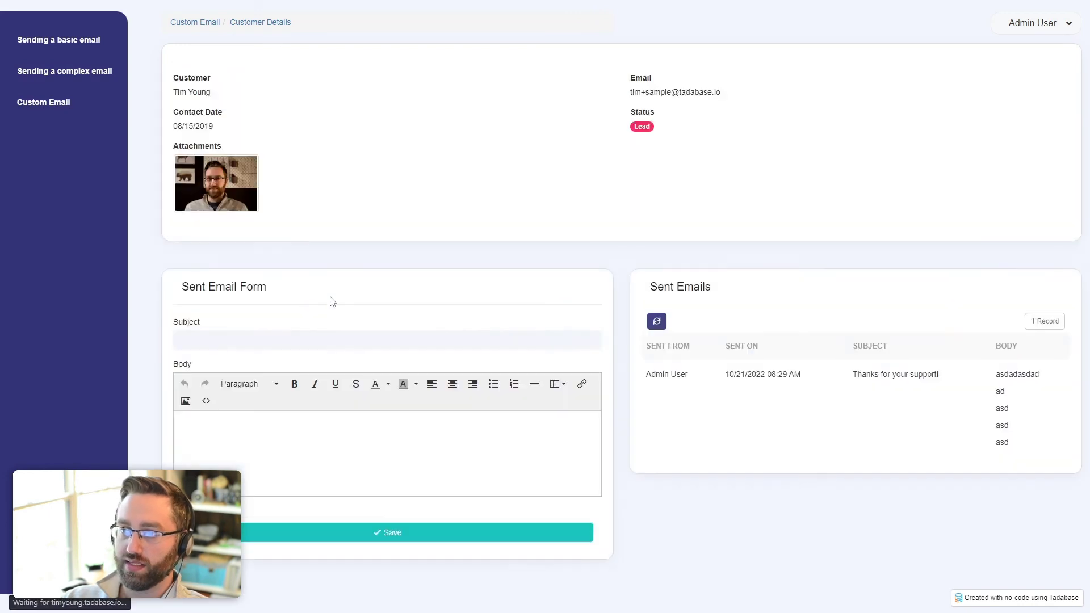
pyautogui.hotkey('ctrl', 'Tab')
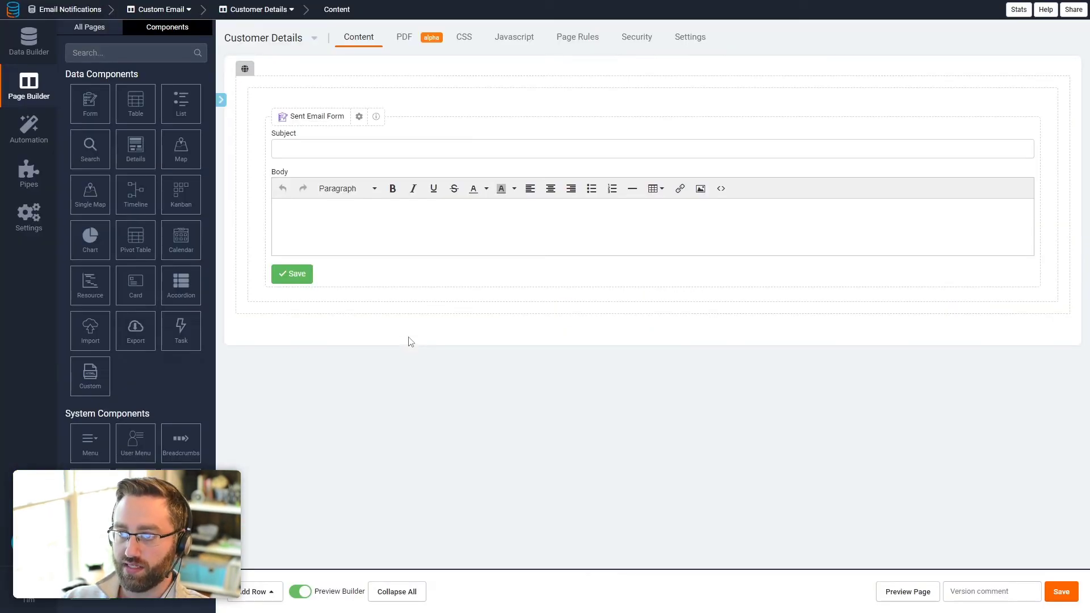
pyautogui.hotkey('ctrl', 'Tab')
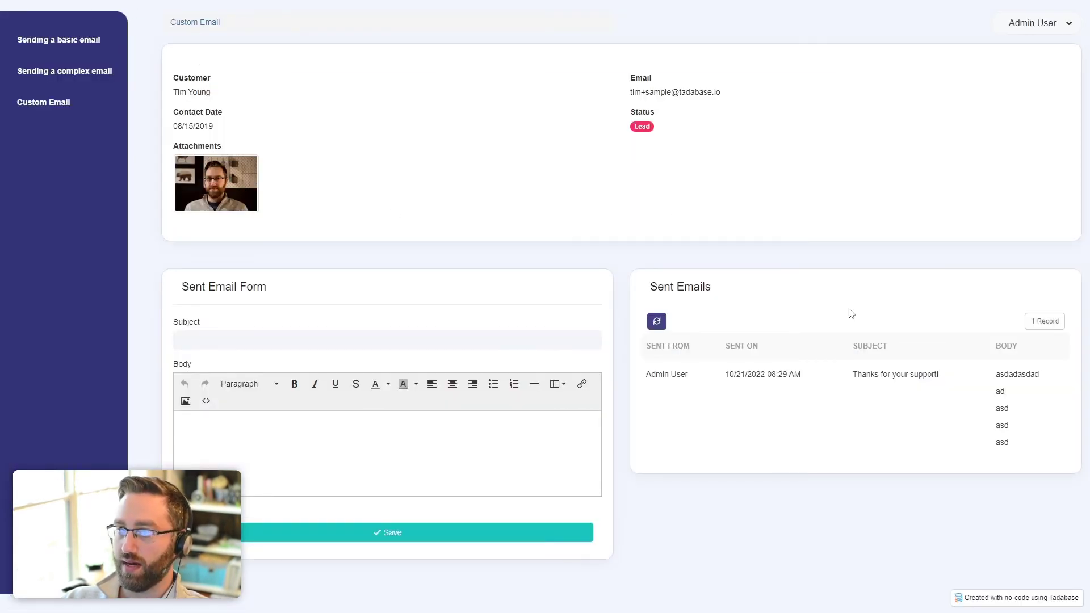
pyautogui.hotkey('alt', 'Left')
# Step: Submit a 'Test Subject' / 'Test Body' email from a customer's popup form and close it
pyautogui.click(966, 188)
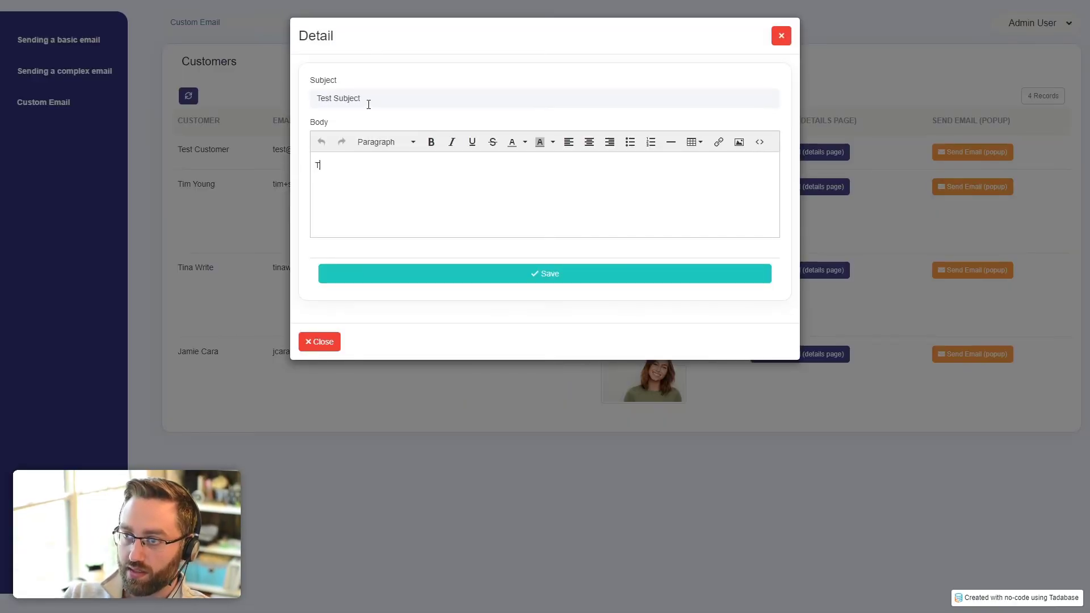
pyautogui.click(489, 272)
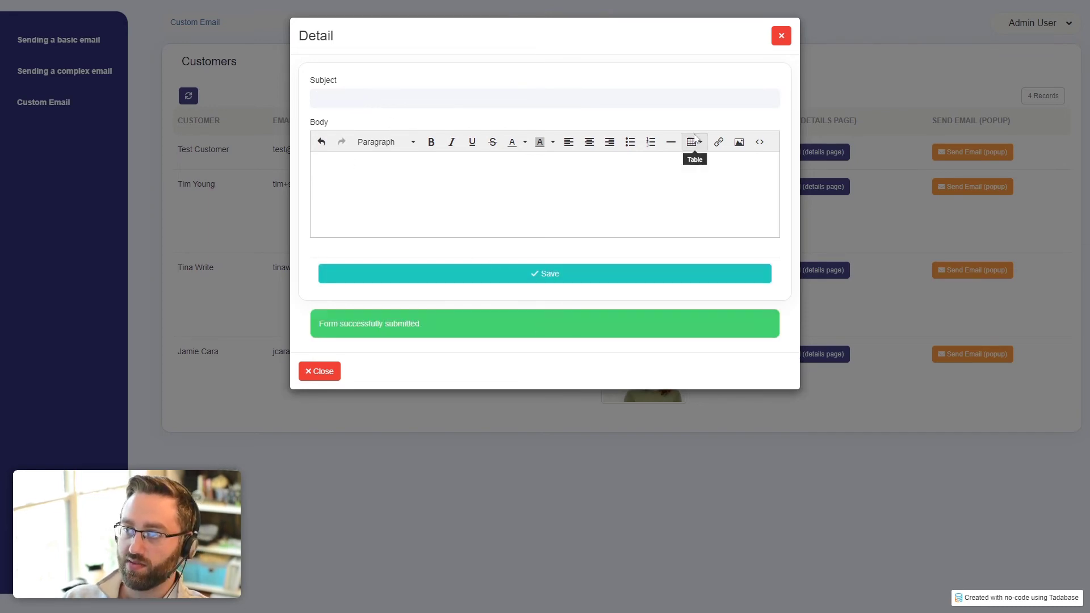
pyautogui.click(784, 39)
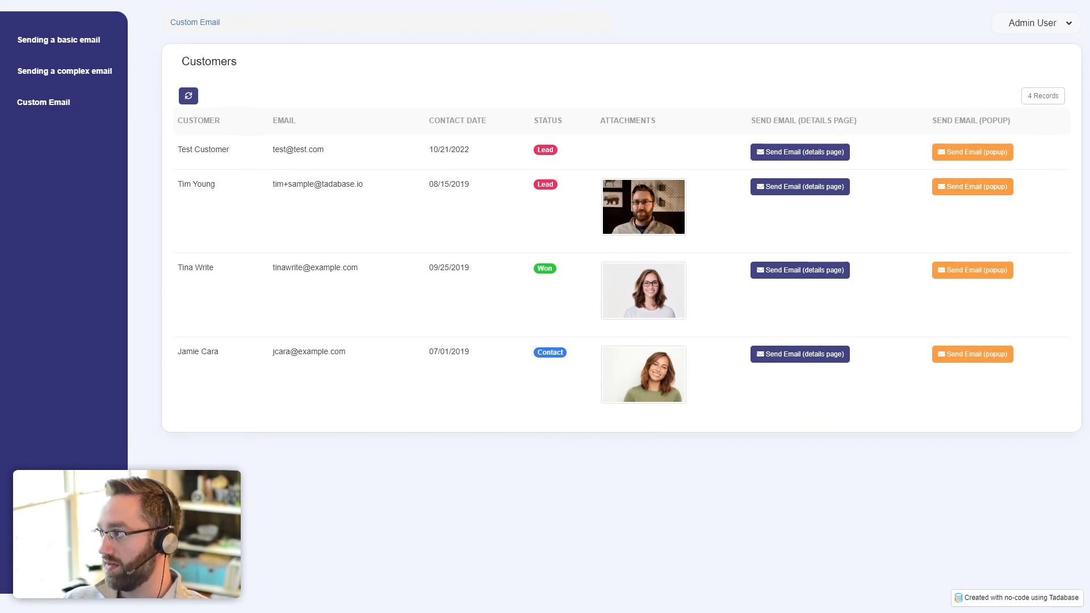
pyautogui.moveTo(1089, 113); pyautogui.dragTo(535, 70)
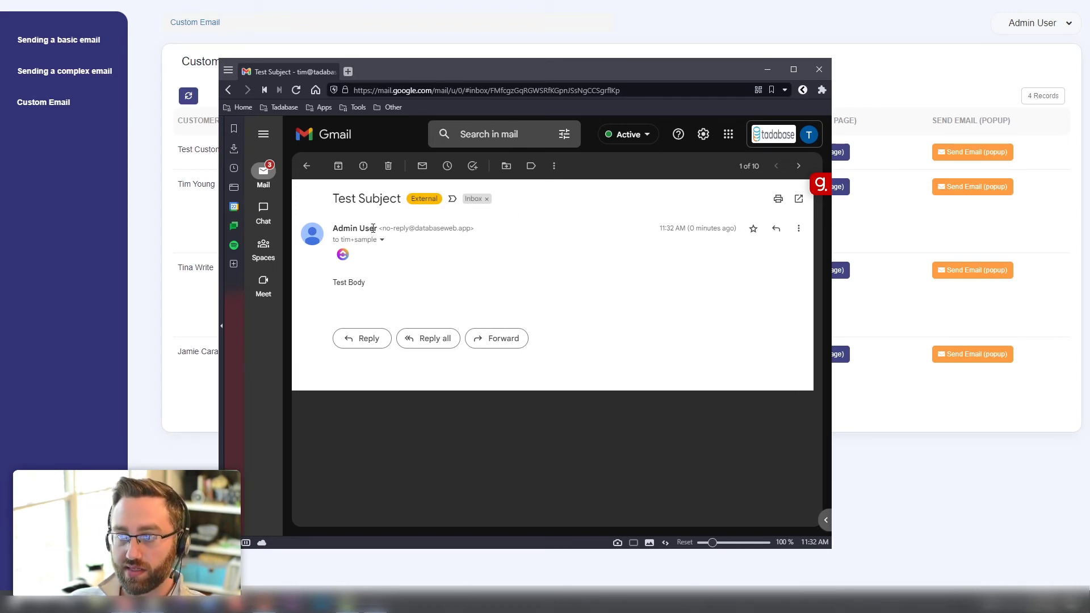
pyautogui.moveTo(376, 228); pyautogui.dragTo(337, 229)
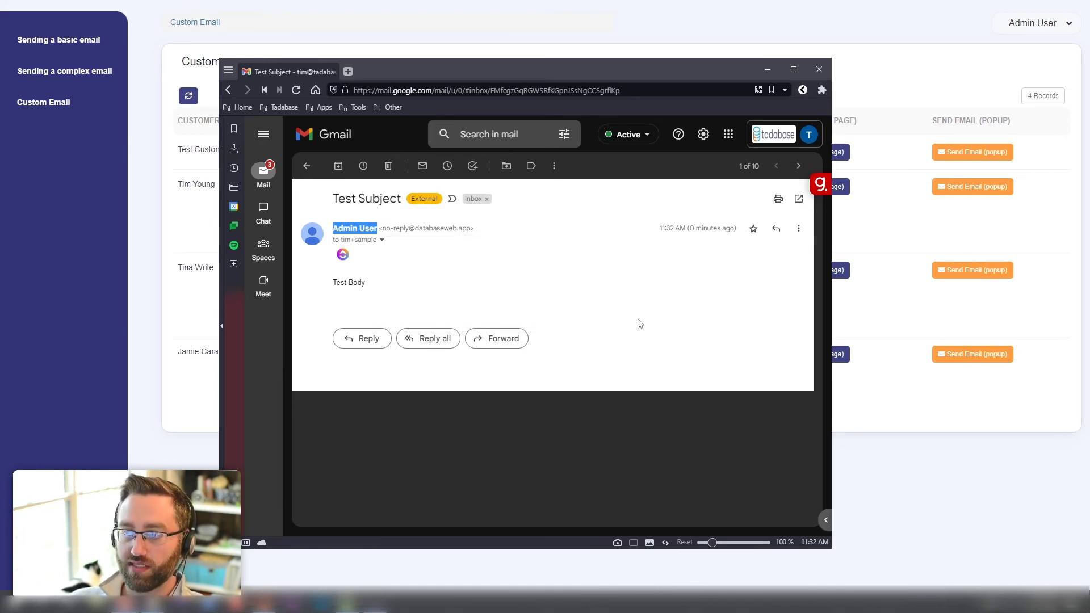
pyautogui.moveTo(657, 74); pyautogui.dragTo(1089, 84)
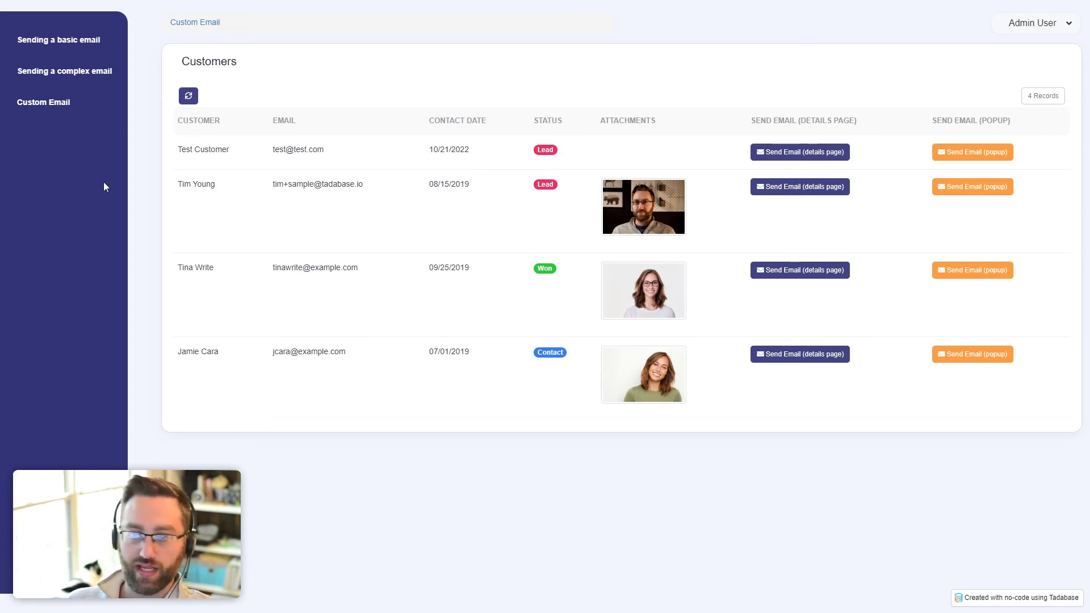
# Step: In Data Builder, select the Test Customer row in Customers and delete it with confirmation
pyautogui.hotkey('alt', 'Tab')
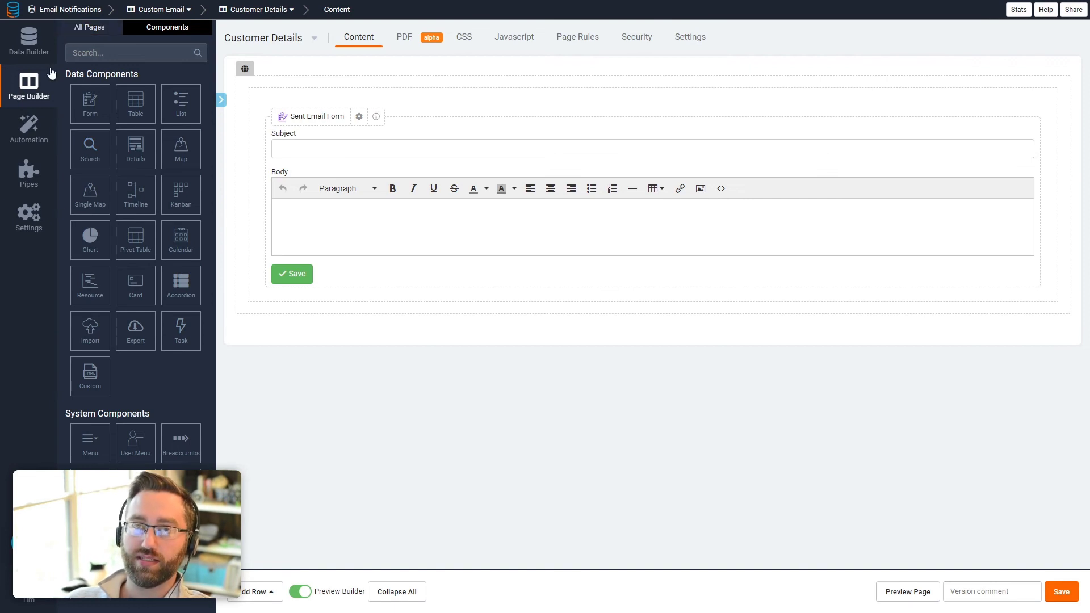
pyautogui.click(22, 50)
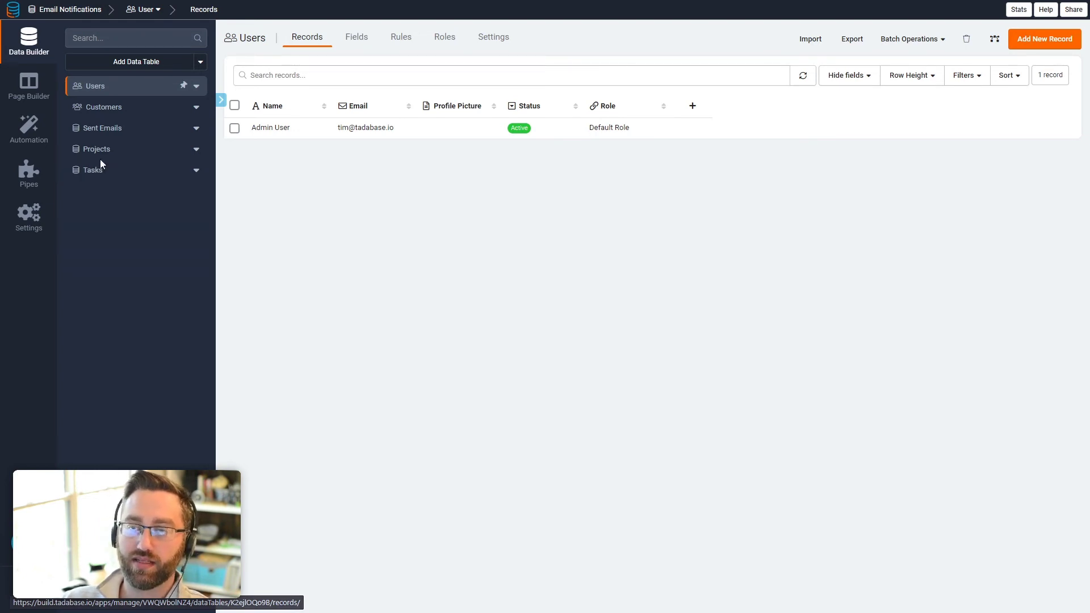
pyautogui.click(108, 116)
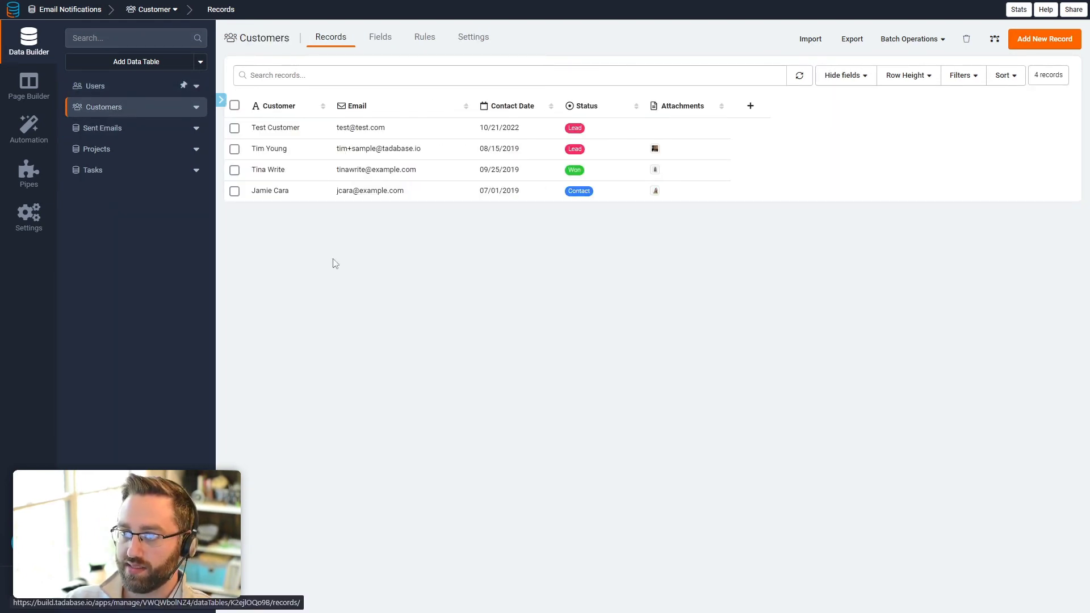
pyautogui.click(235, 128)
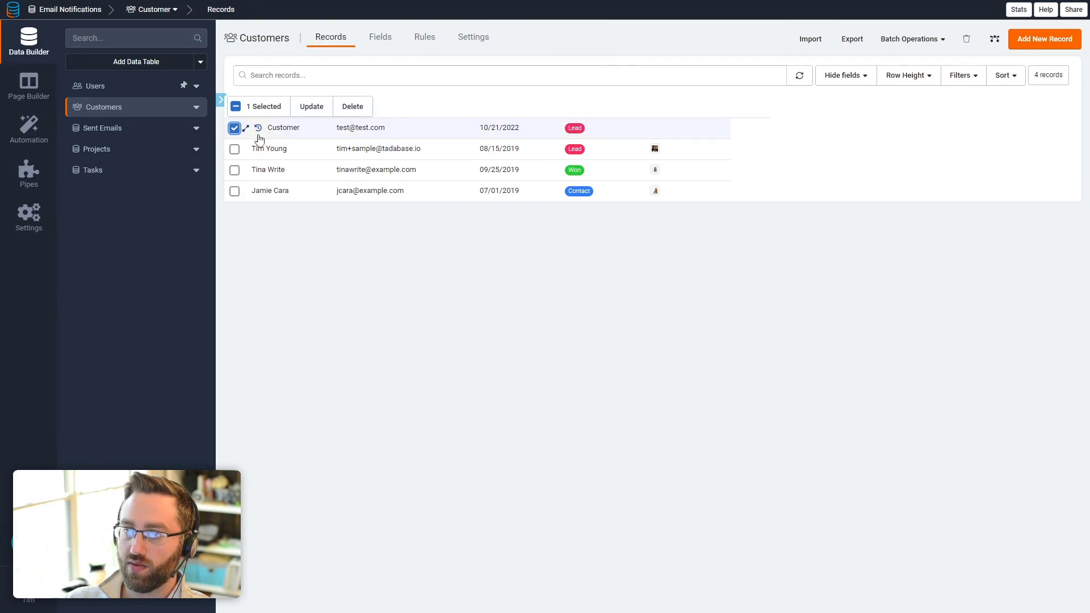
pyautogui.click(352, 107)
pyautogui.click(779, 368)
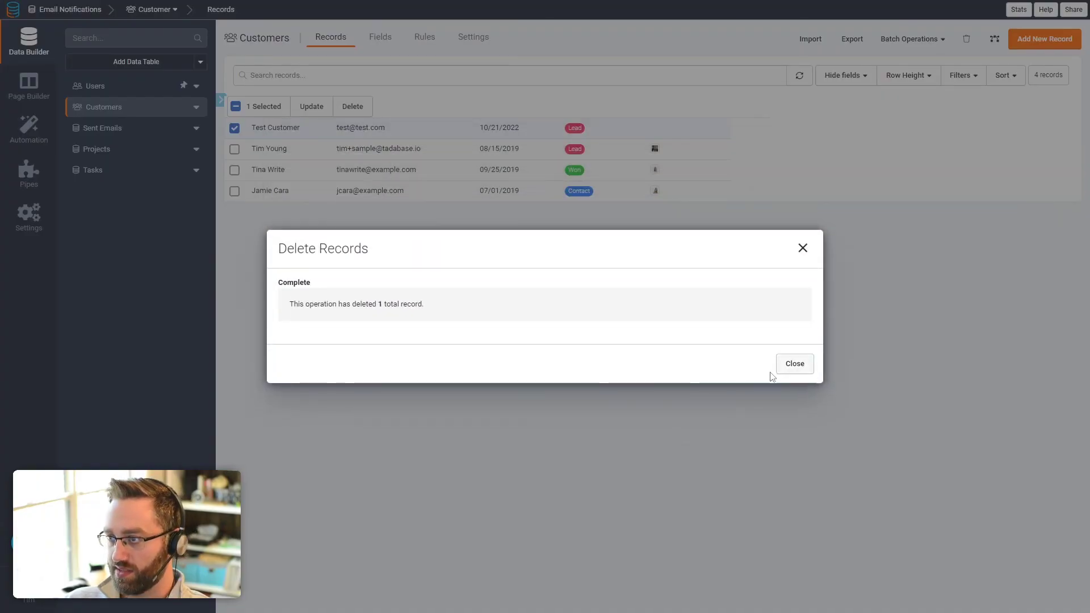
pyautogui.click(805, 367)
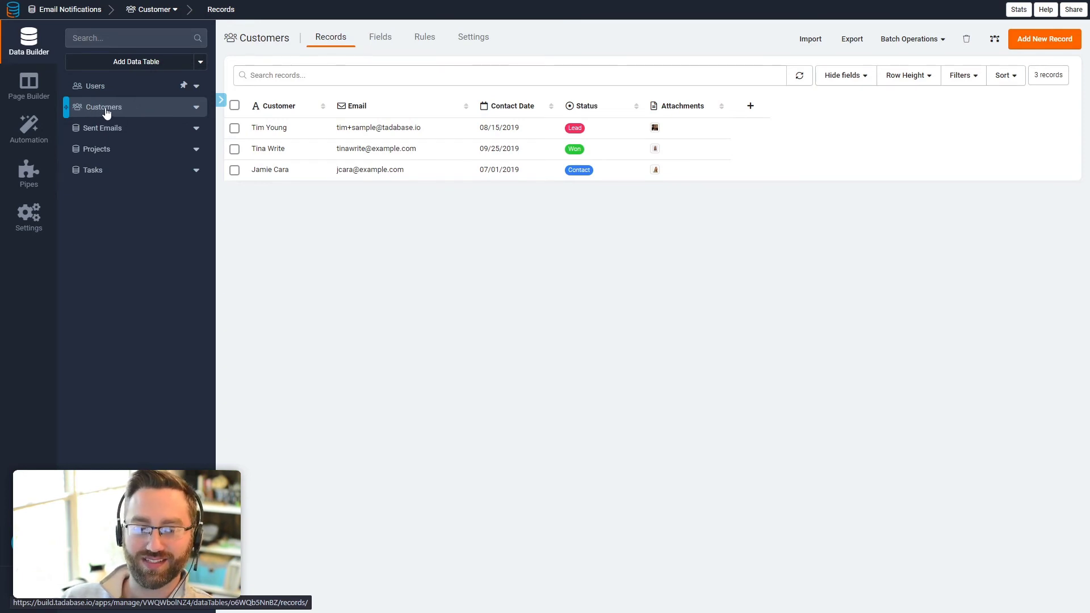
# Step: Create an 'Assigned Tasks' Count field on Customers counting Tasks (Assigned To) records, then view Tasks
pyautogui.click(386, 45)
pyautogui.moveTo(655, 67)
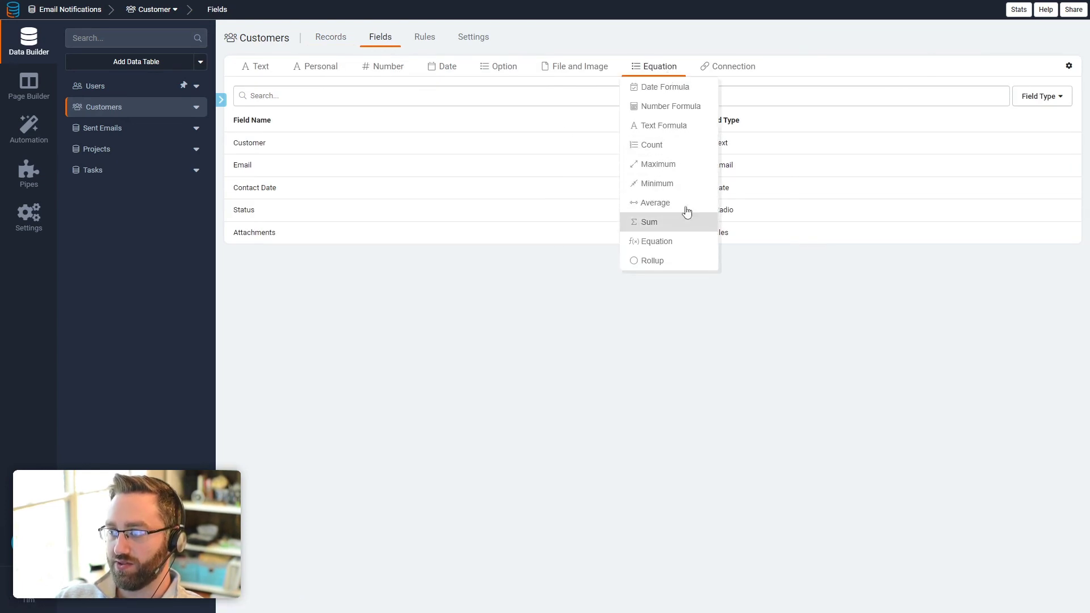
pyautogui.click(662, 147)
pyautogui.moveTo(484, 86); pyautogui.dragTo(366, 87)
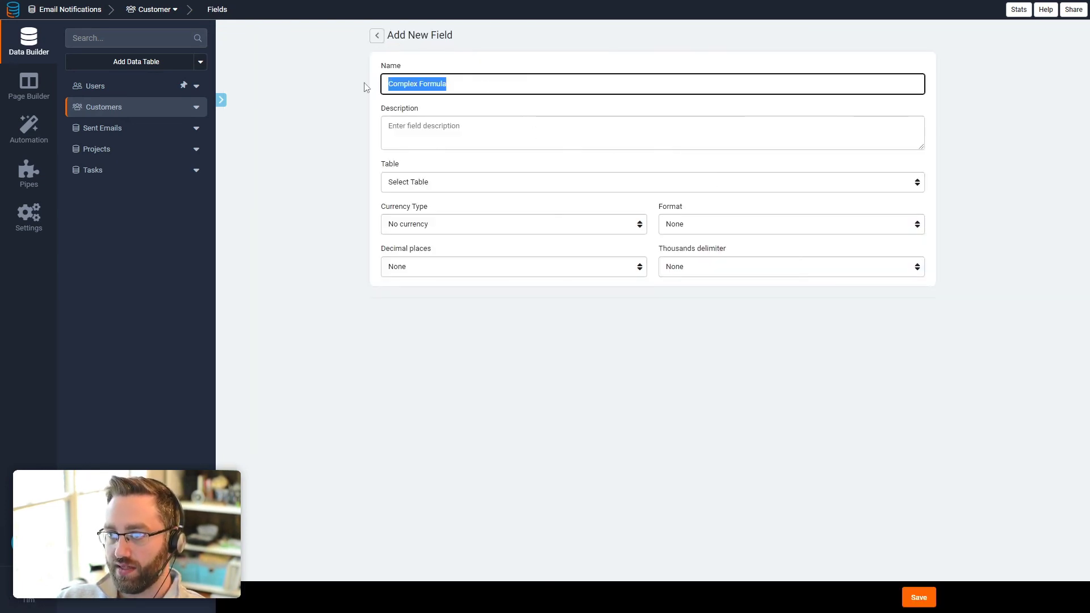
pyautogui.write('Assig')
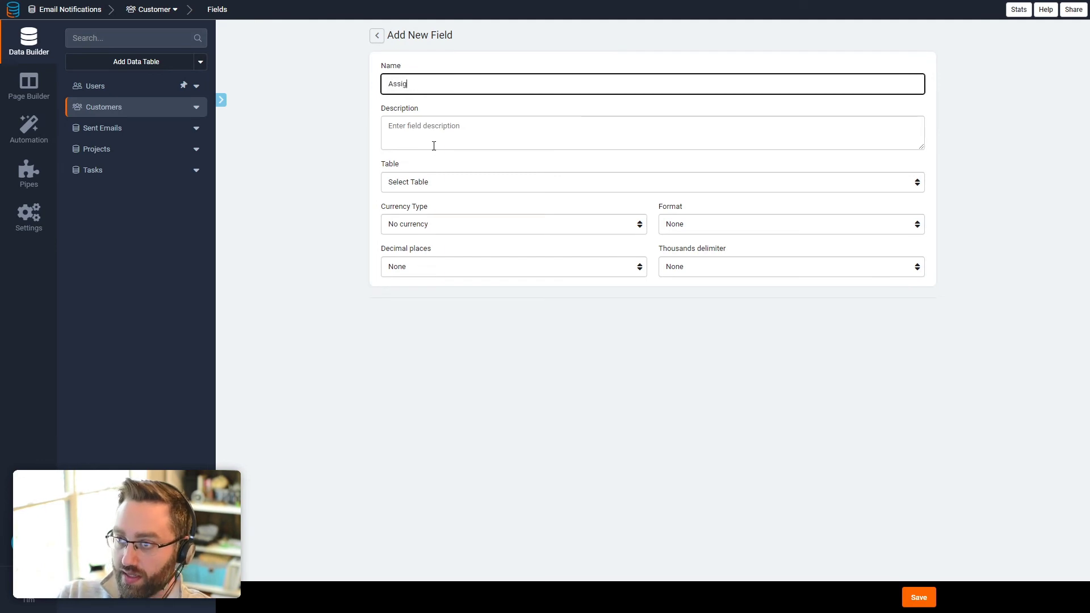
pyautogui.click(436, 188)
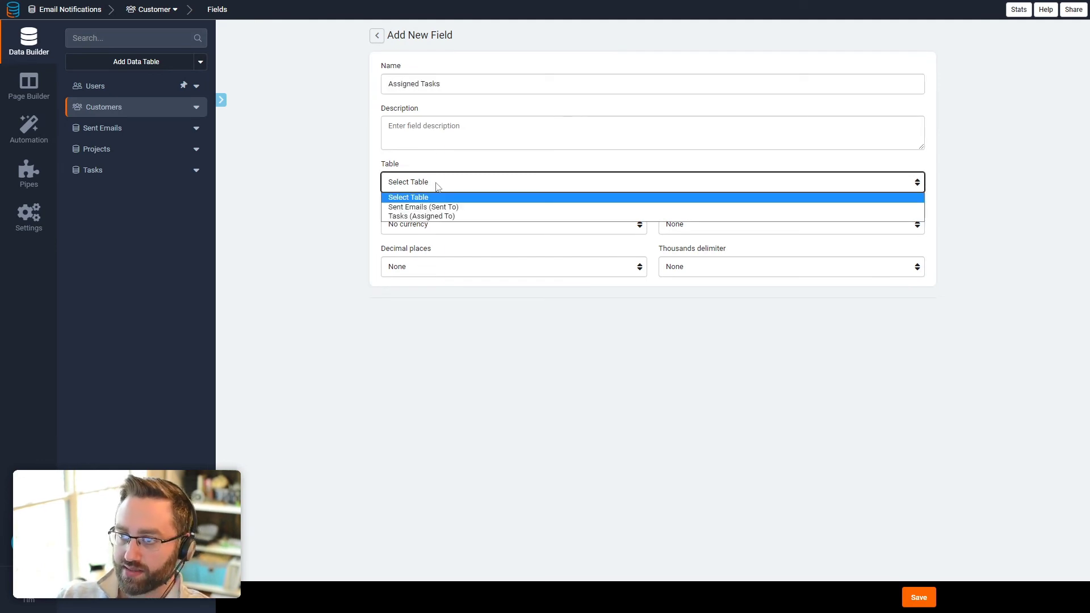
pyautogui.click(459, 216)
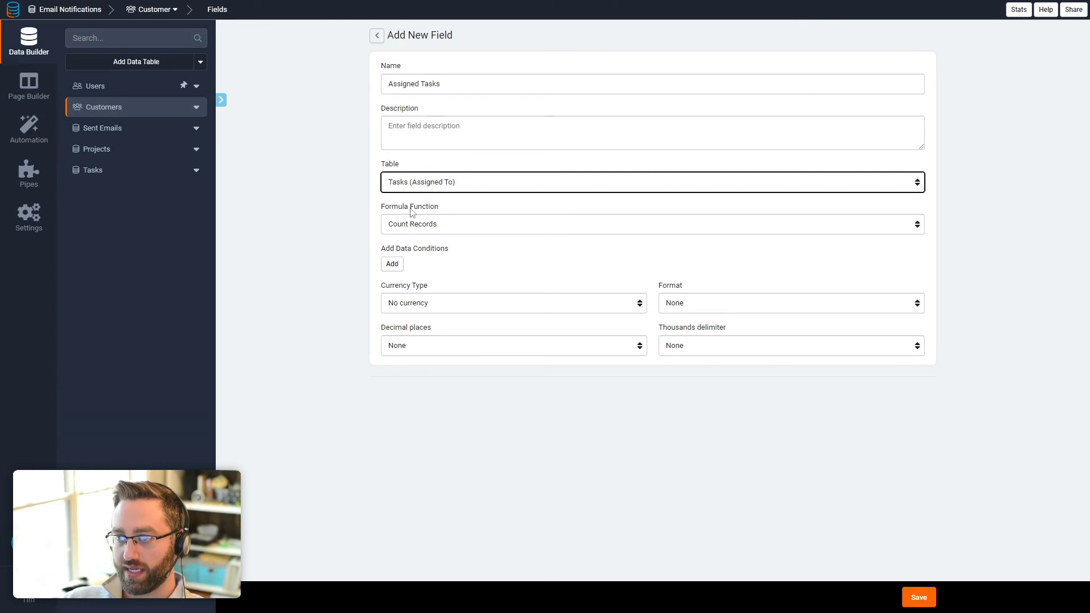
pyautogui.click(914, 599)
pyautogui.click(93, 170)
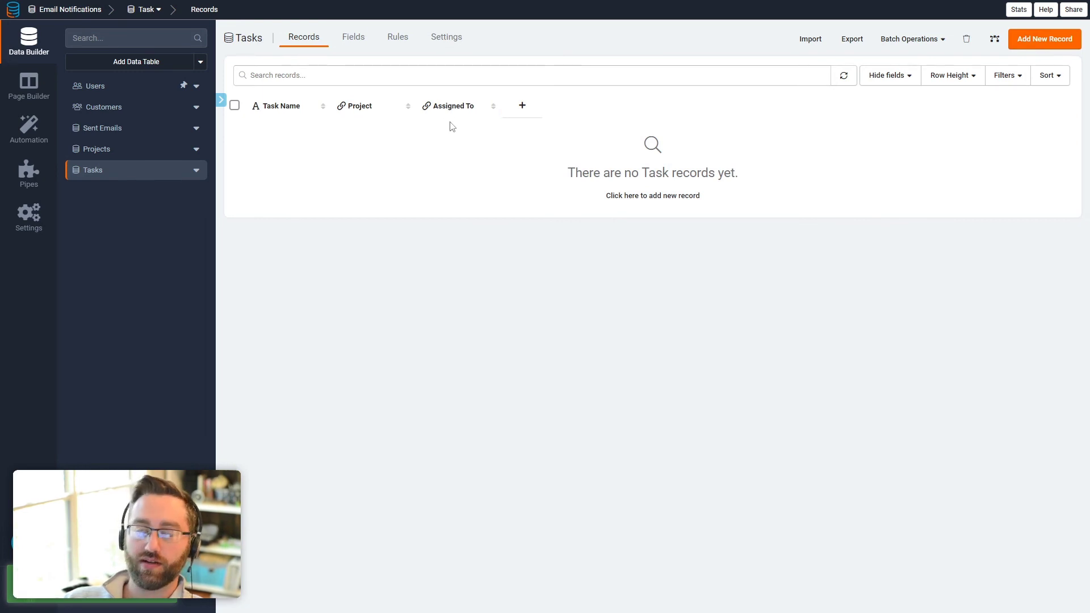
# Step: Add a 'Record Video' task for Building web application assigned to a customer and check Customers' counts
pyautogui.click(109, 108)
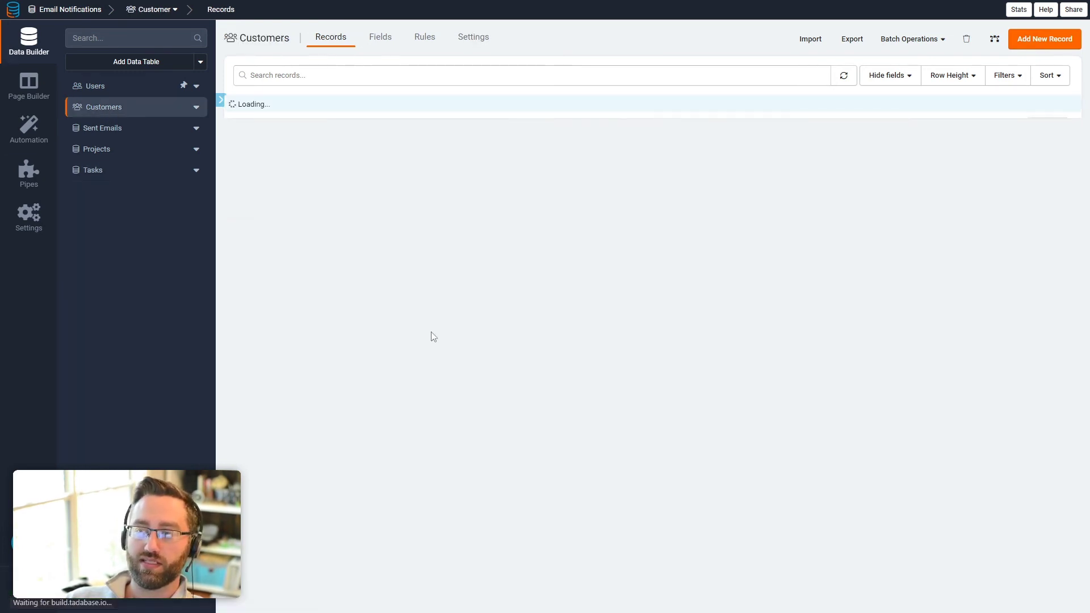
pyautogui.click(134, 170)
pyautogui.click(1044, 38)
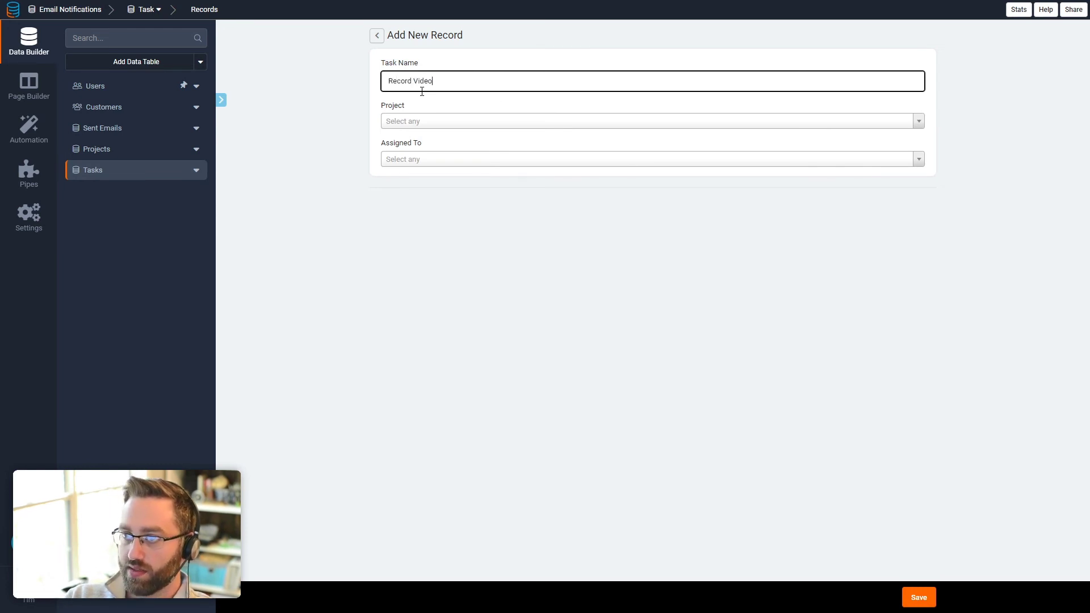
pyautogui.click(438, 134)
pyautogui.click(429, 158)
pyautogui.click(403, 164)
pyautogui.click(416, 234)
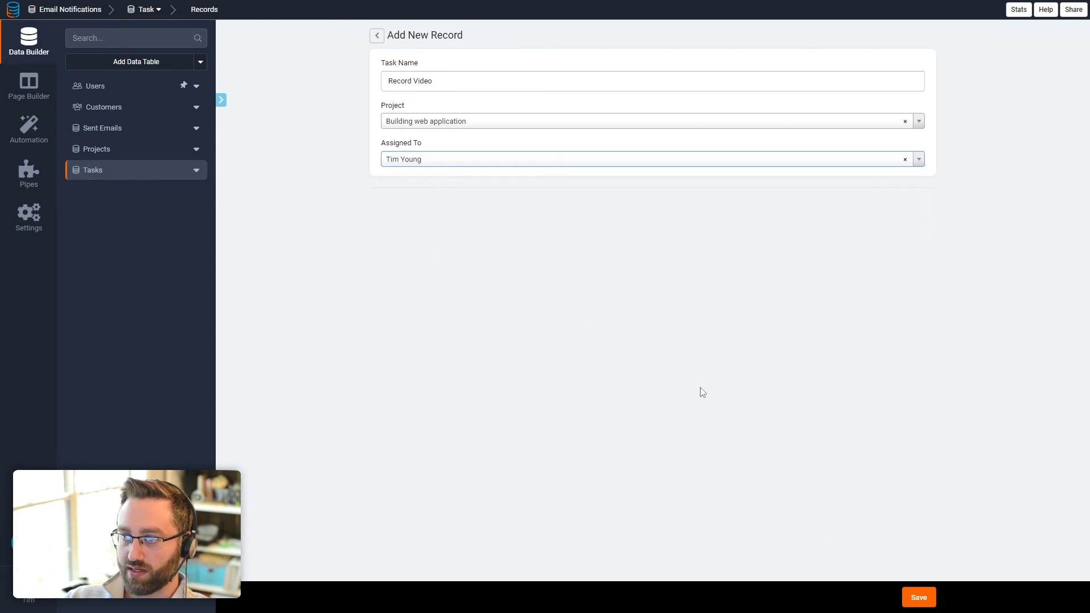
pyautogui.click(926, 602)
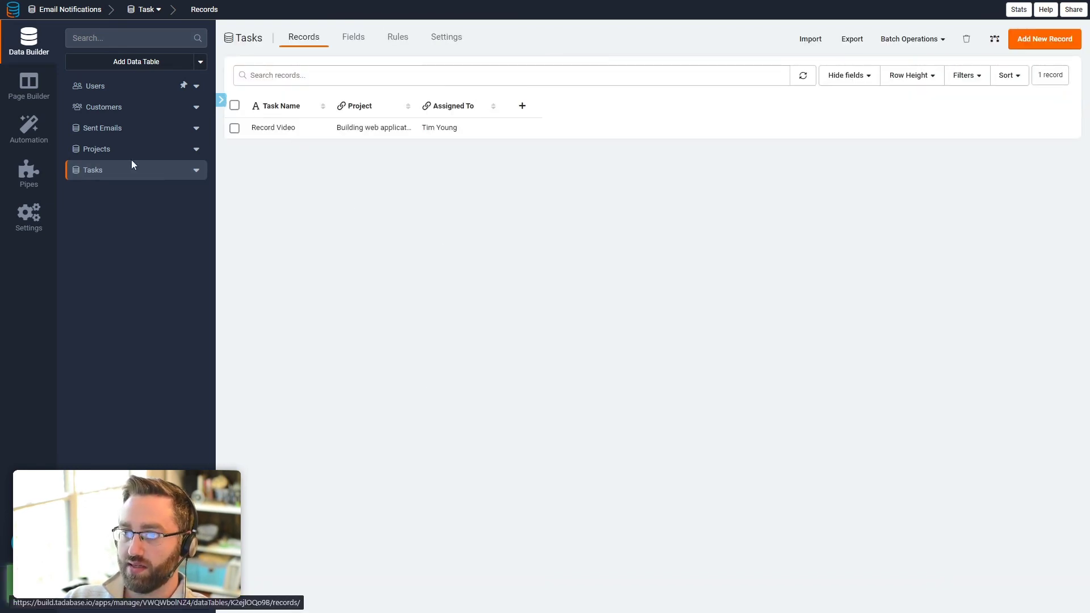
pyautogui.click(104, 110)
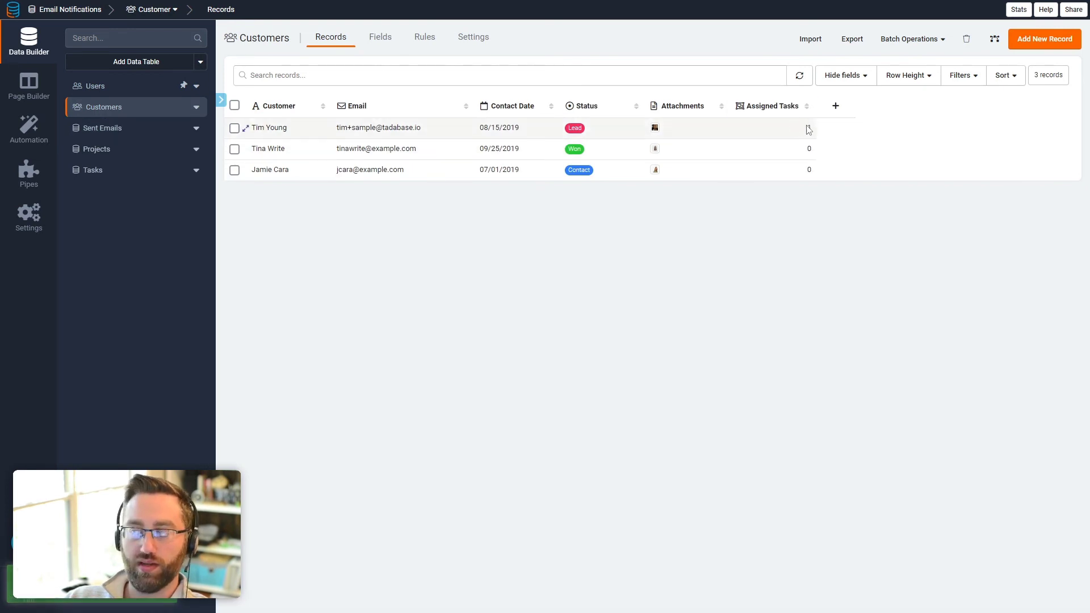
pyautogui.click(29, 139)
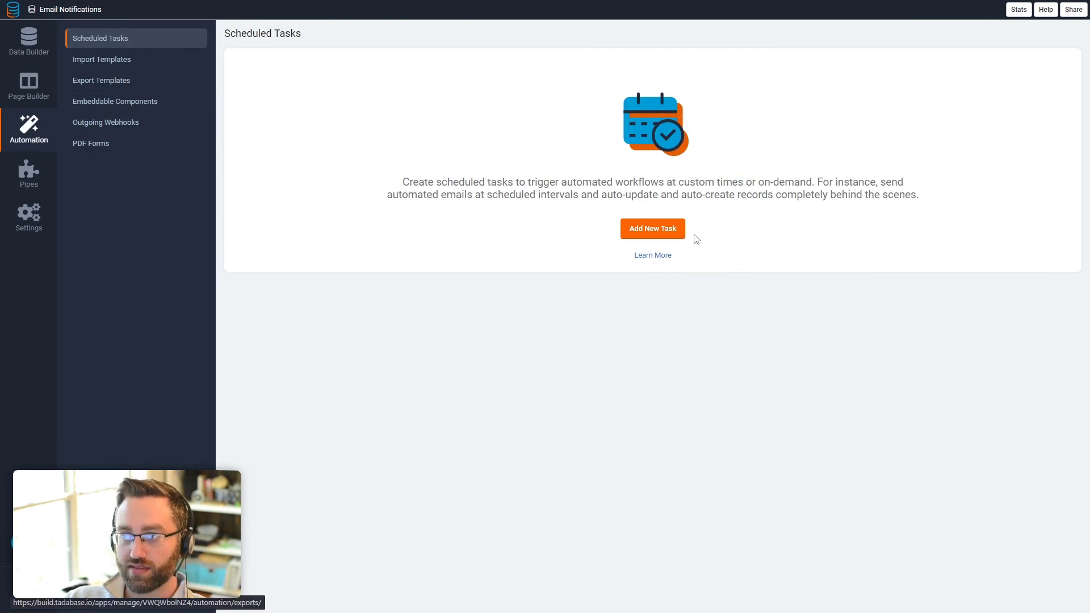
# Step: Create a new scheduled task 'Send assigned task counts' on the Customers table
pyautogui.click(659, 232)
pyautogui.click(428, 103)
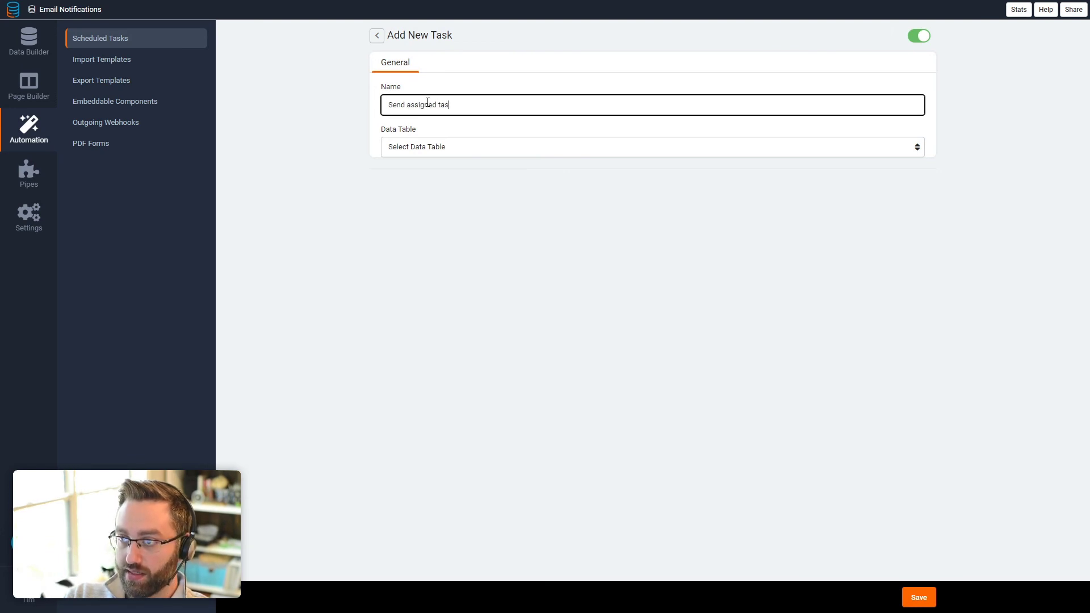
pyautogui.click(414, 147)
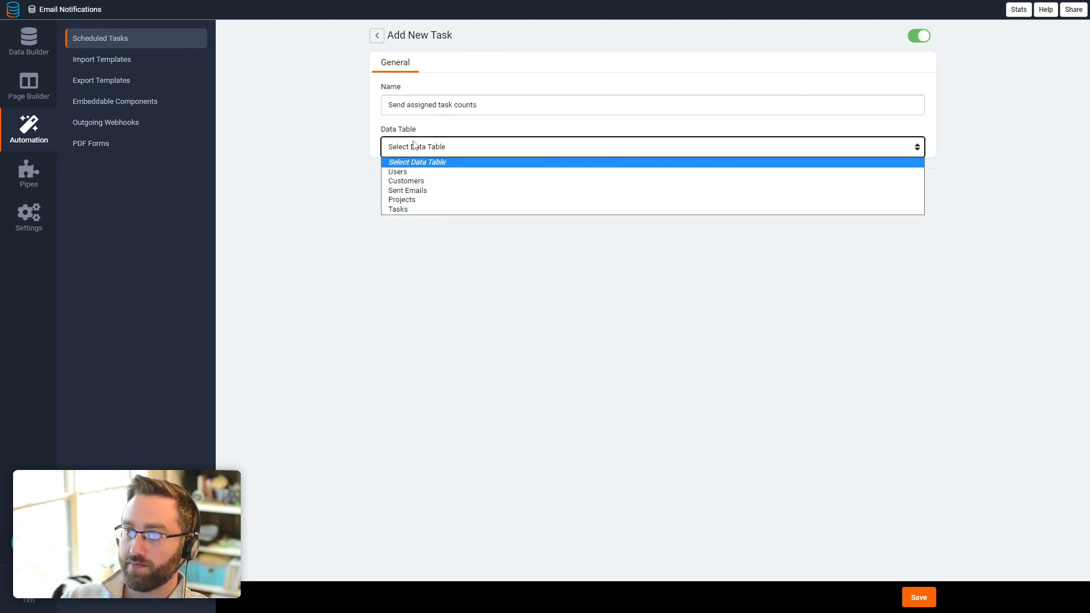
pyautogui.click(408, 181)
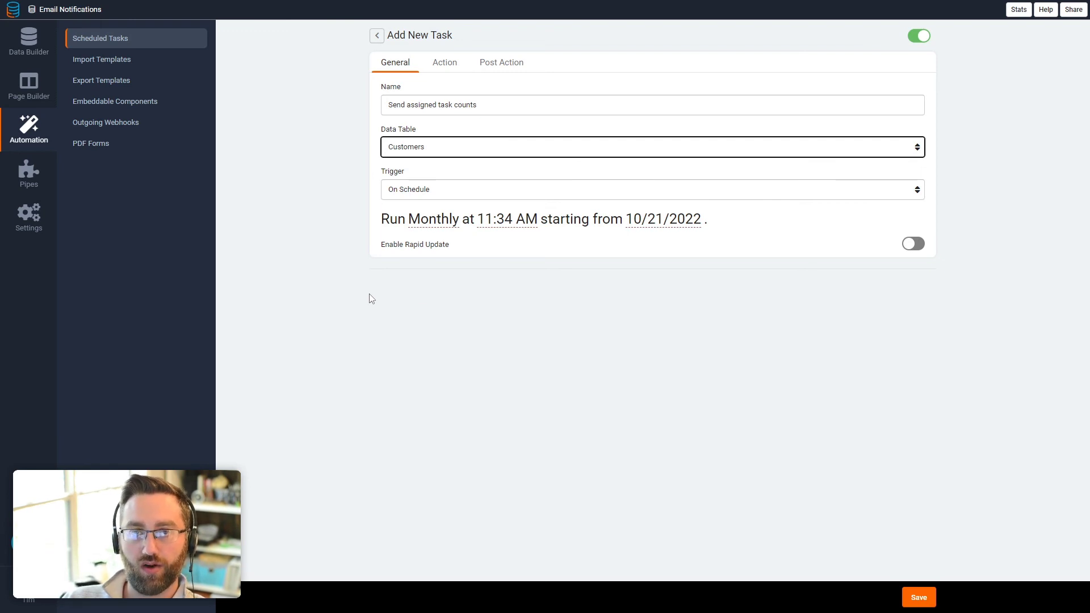
# Step: Keep the trigger on schedule and set the task to run daily at 09:00 AM
pyautogui.click(432, 193)
pyautogui.click(433, 205)
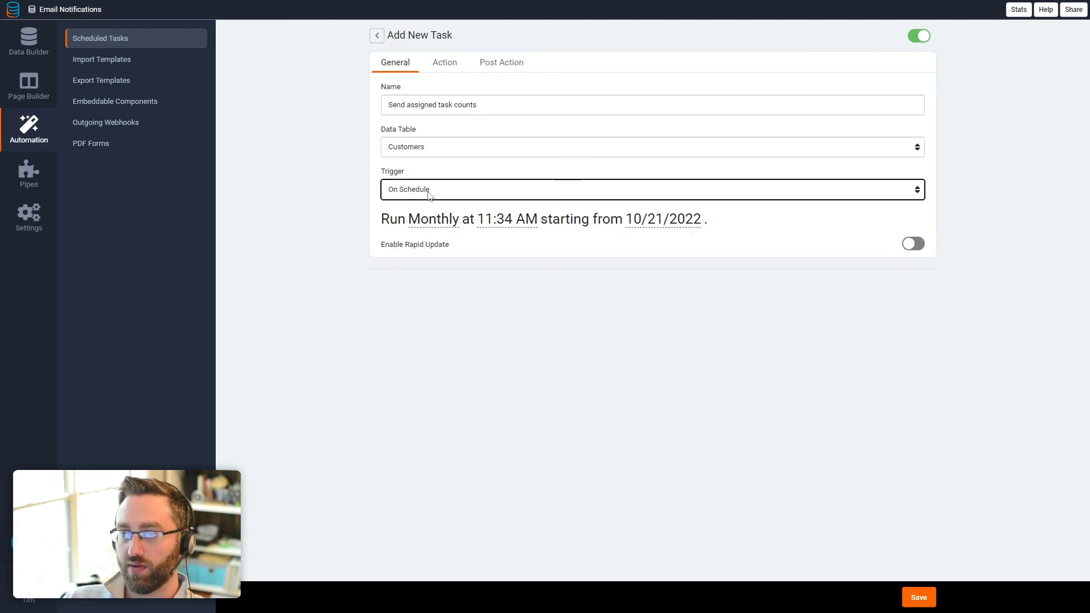
pyautogui.click(444, 228)
pyautogui.click(438, 245)
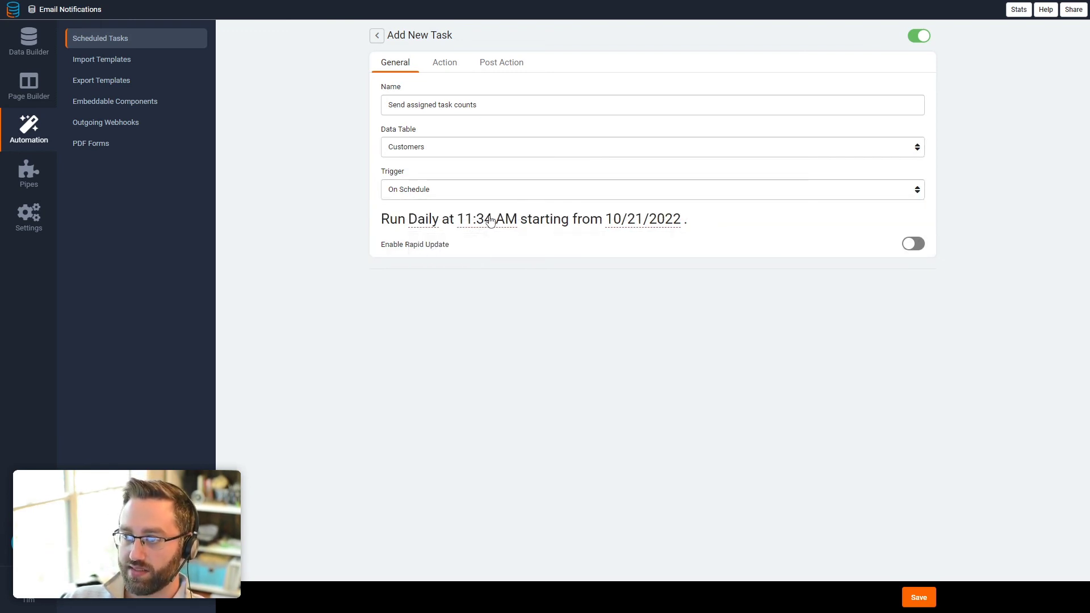
pyautogui.click(487, 221)
pyautogui.moveTo(487, 261); pyautogui.dragTo(469, 259)
pyautogui.write('09')
pyautogui.press('Tab')
pyautogui.write('00')
pyautogui.press('Tab')
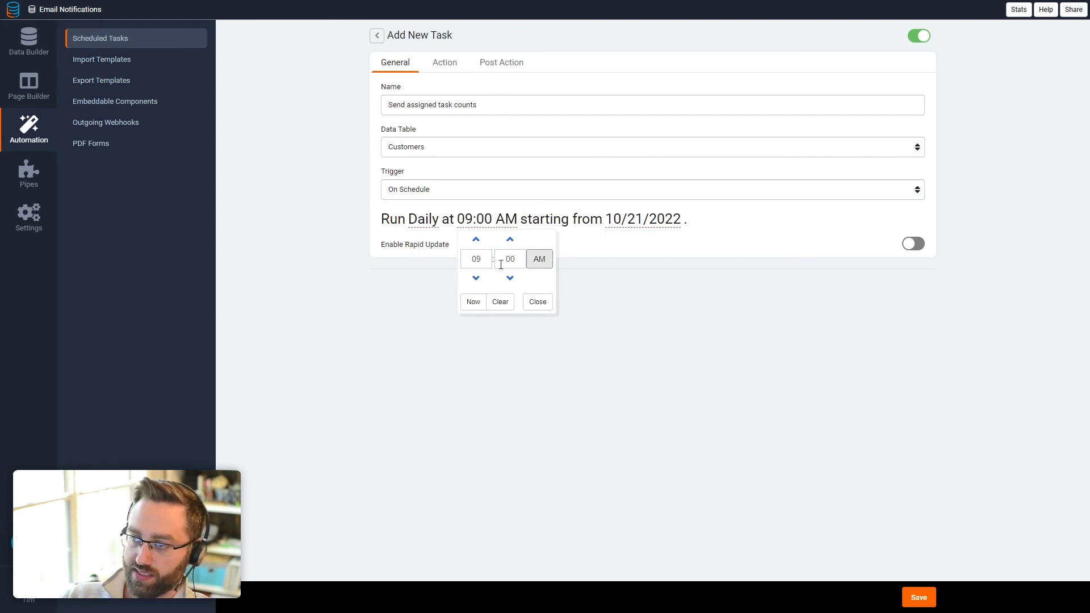
pyautogui.click(538, 304)
pyautogui.click(445, 62)
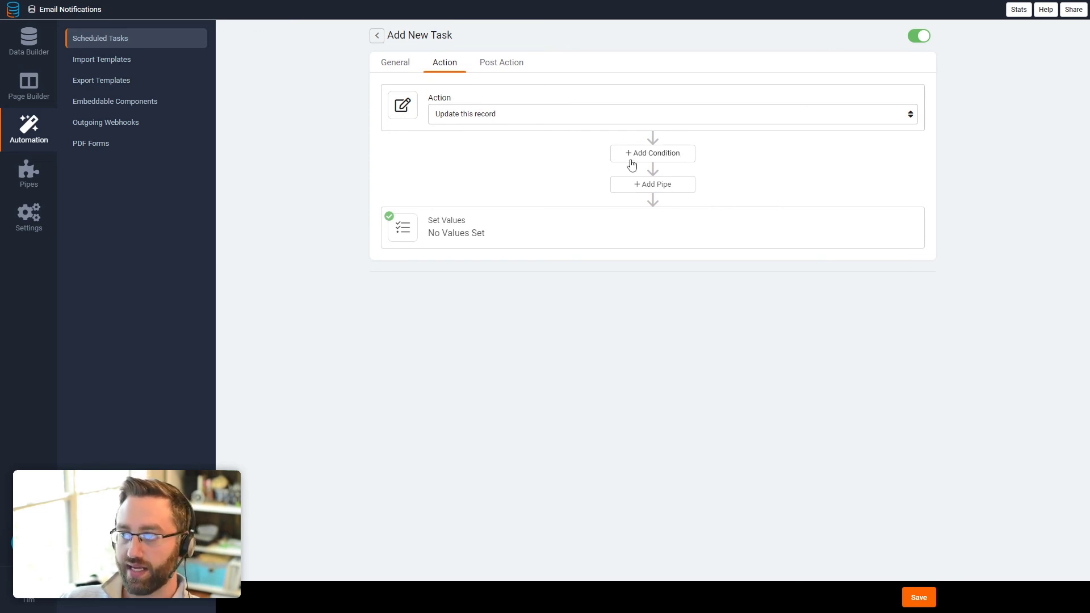
# Step: Set the action to Send Email with the condition Assigned Tasks higher than 0
pyautogui.click(475, 121)
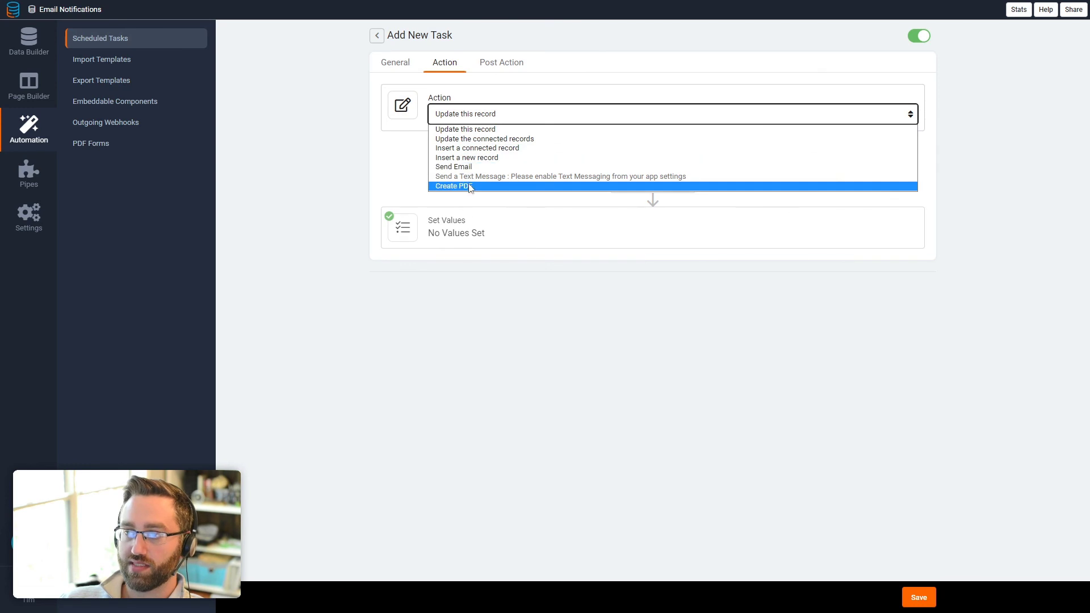
pyautogui.click(454, 167)
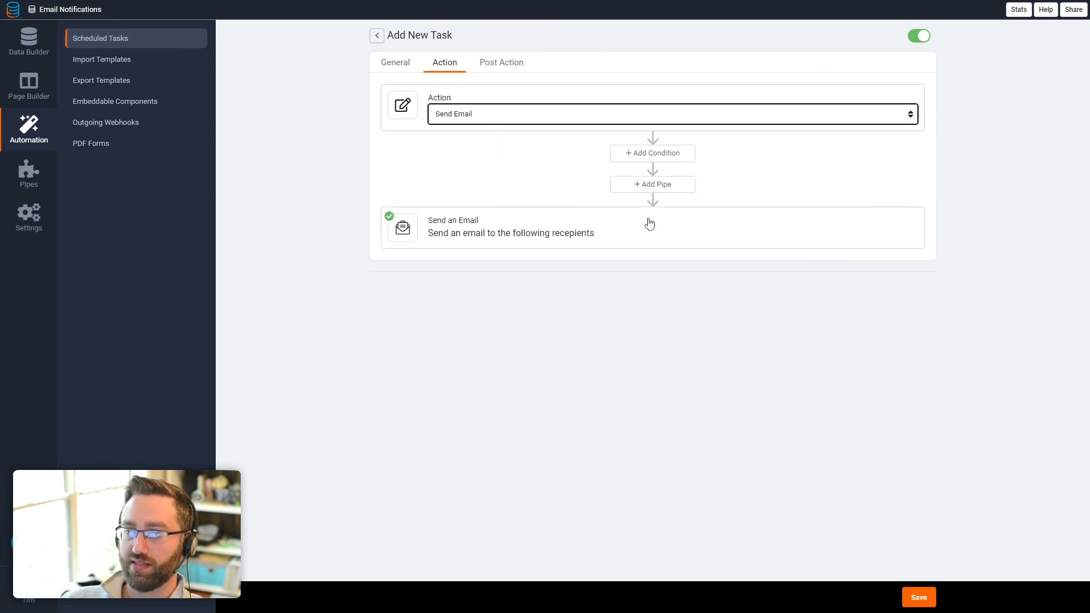
pyautogui.click(638, 158)
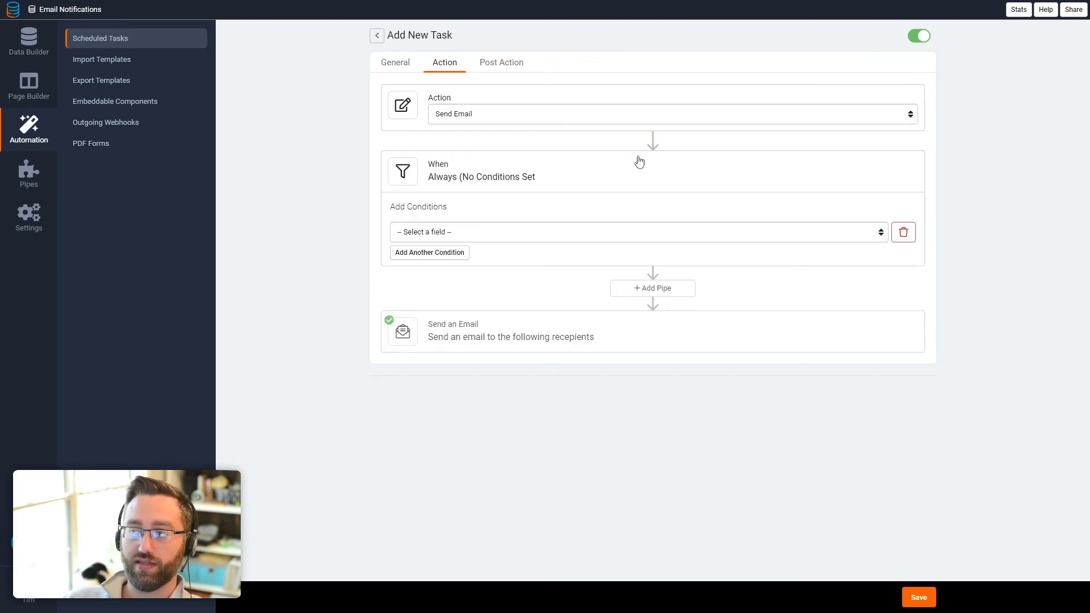
pyautogui.click(461, 231)
pyautogui.click(430, 304)
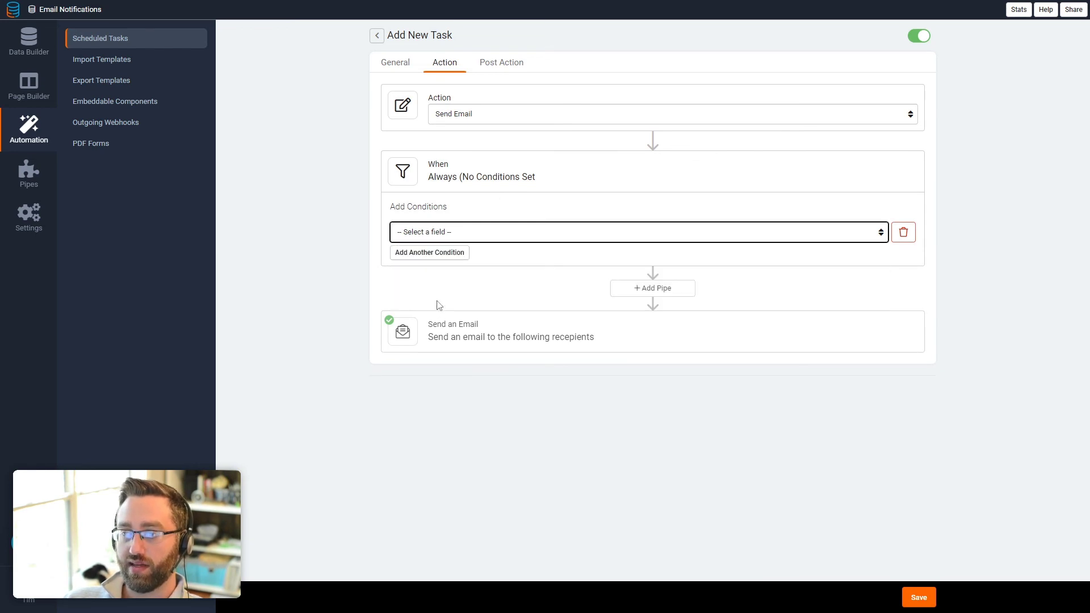
pyautogui.click(669, 233)
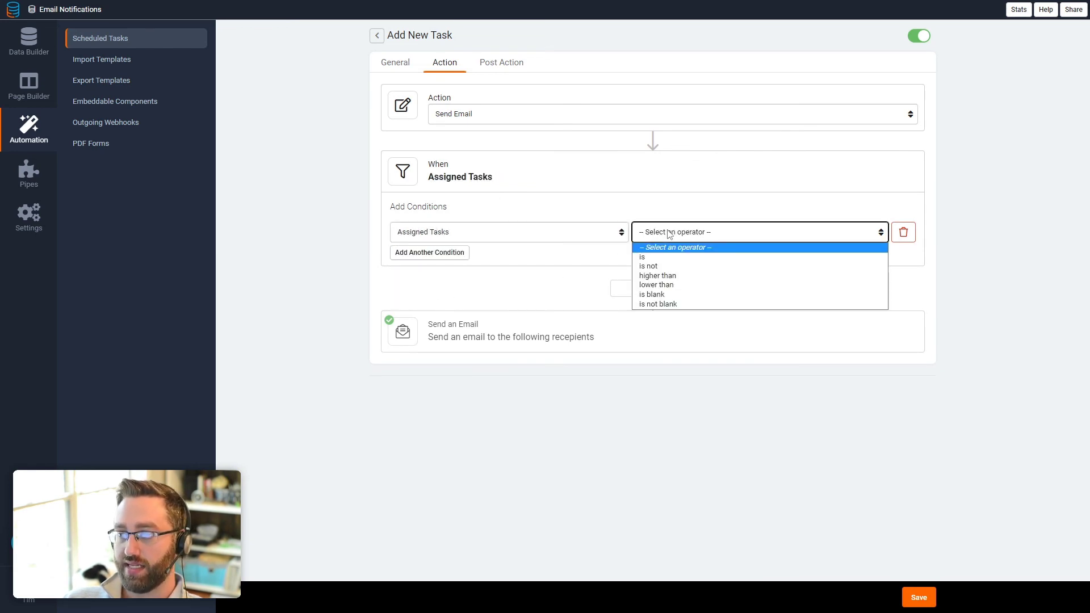
pyautogui.click(674, 275)
pyautogui.click(754, 238)
pyautogui.write('0')
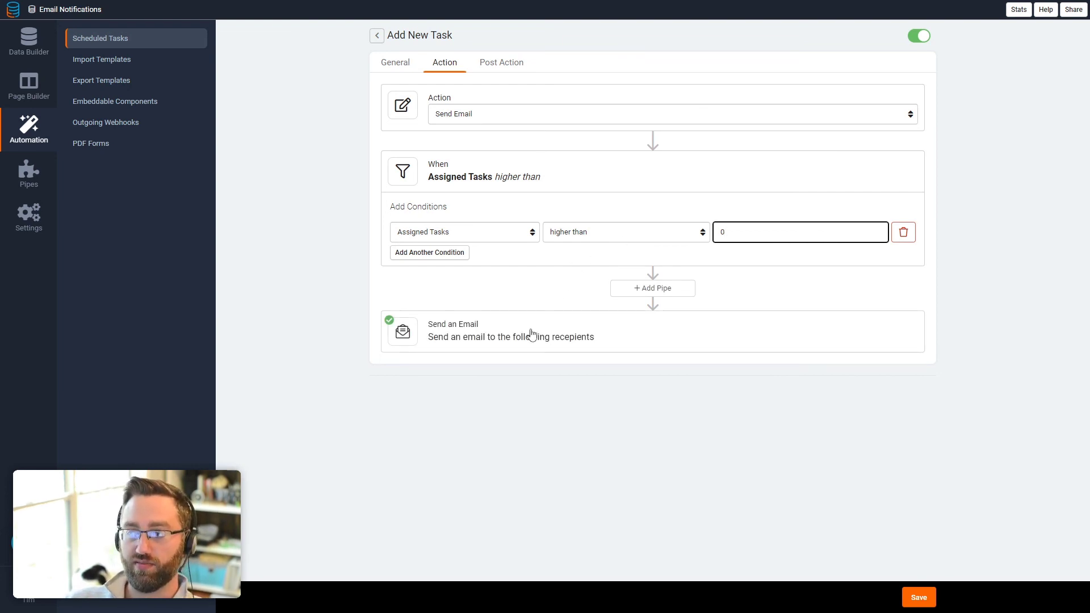
pyautogui.click(502, 341)
# Step: Send the email to each customer's Email field
pyautogui.scroll(-1, 554, 357)
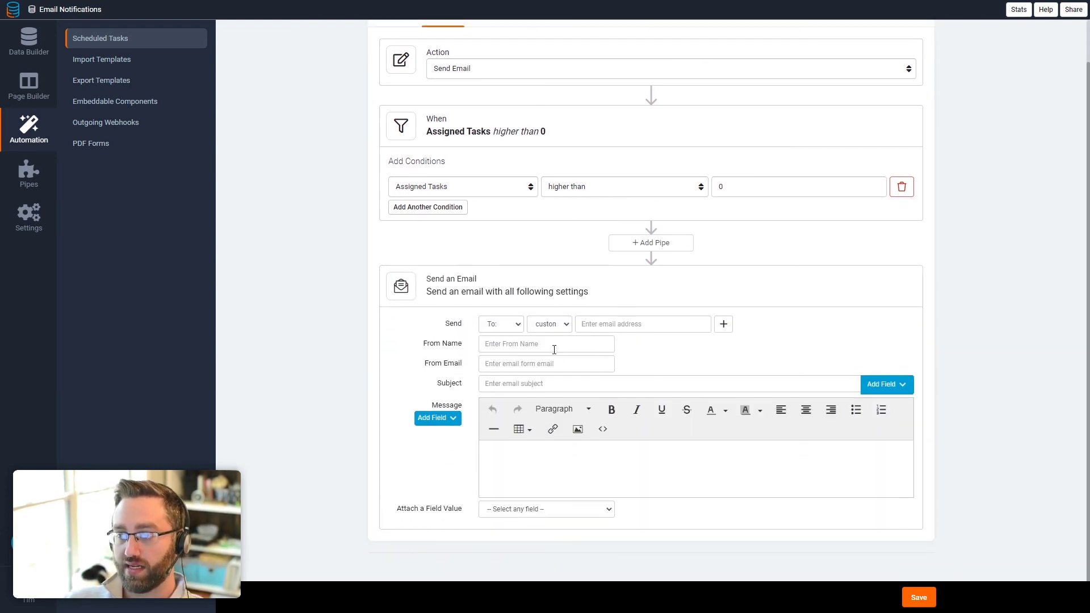
pyautogui.click(553, 325)
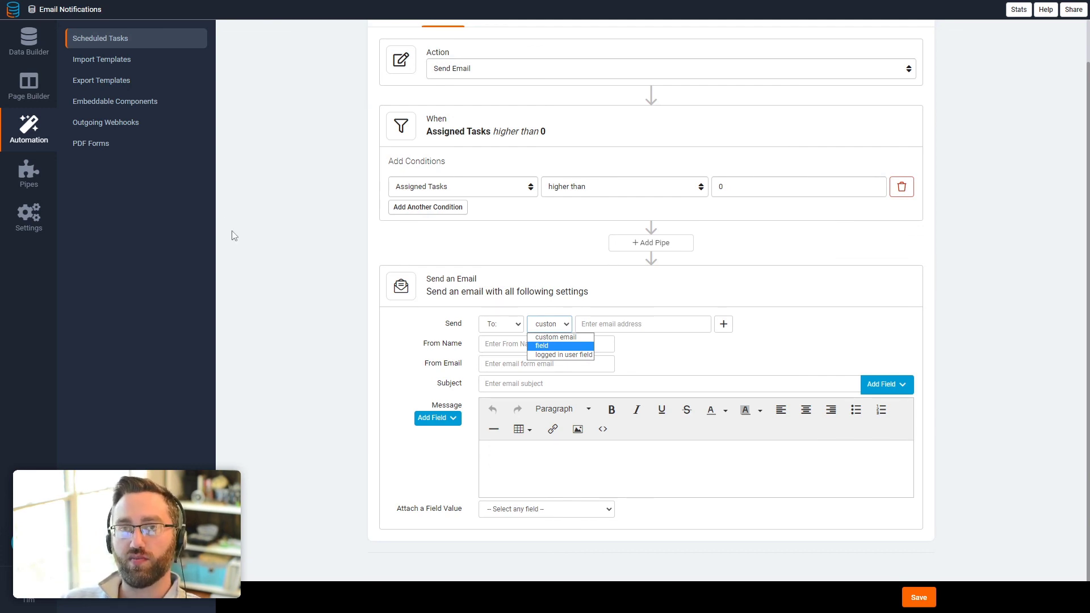
pyautogui.click(556, 346)
pyautogui.click(596, 324)
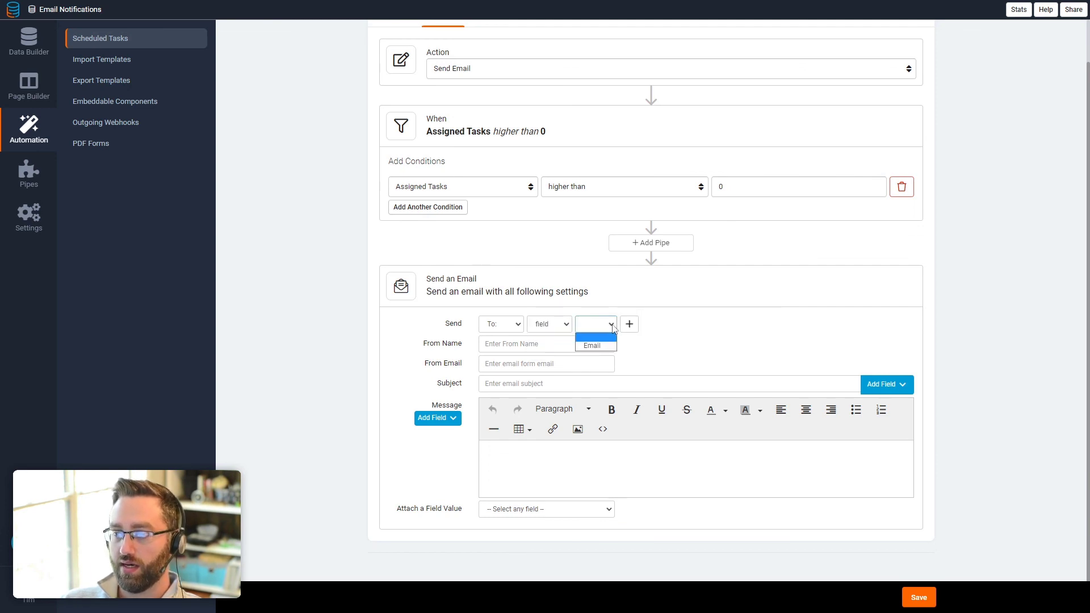
pyautogui.click(598, 345)
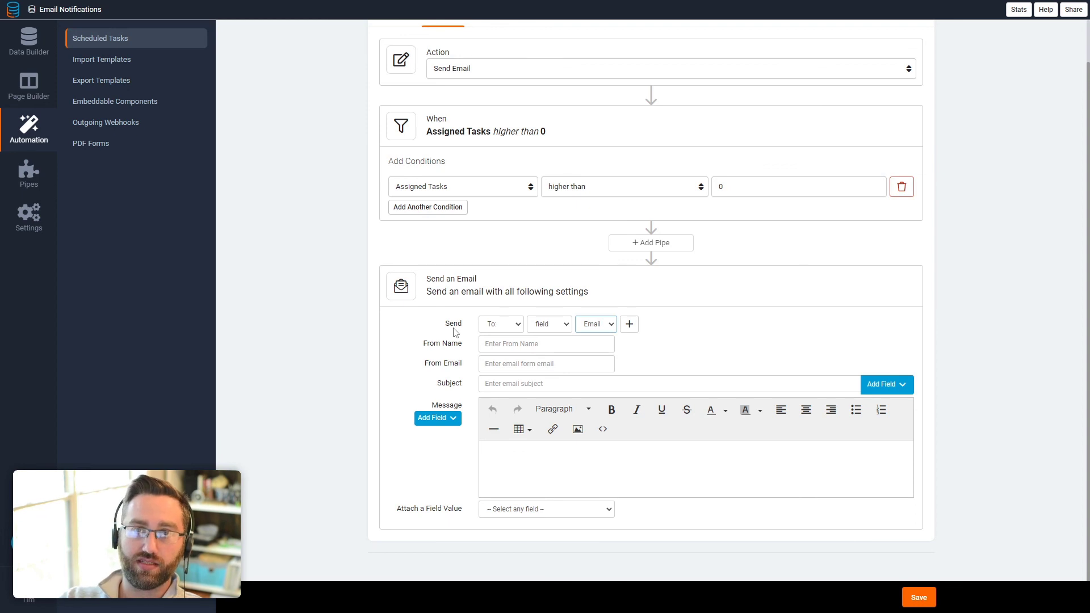
# Step: Set the subject to '{Assigned Tasks} tasks assigned for today'
pyautogui.click(498, 343)
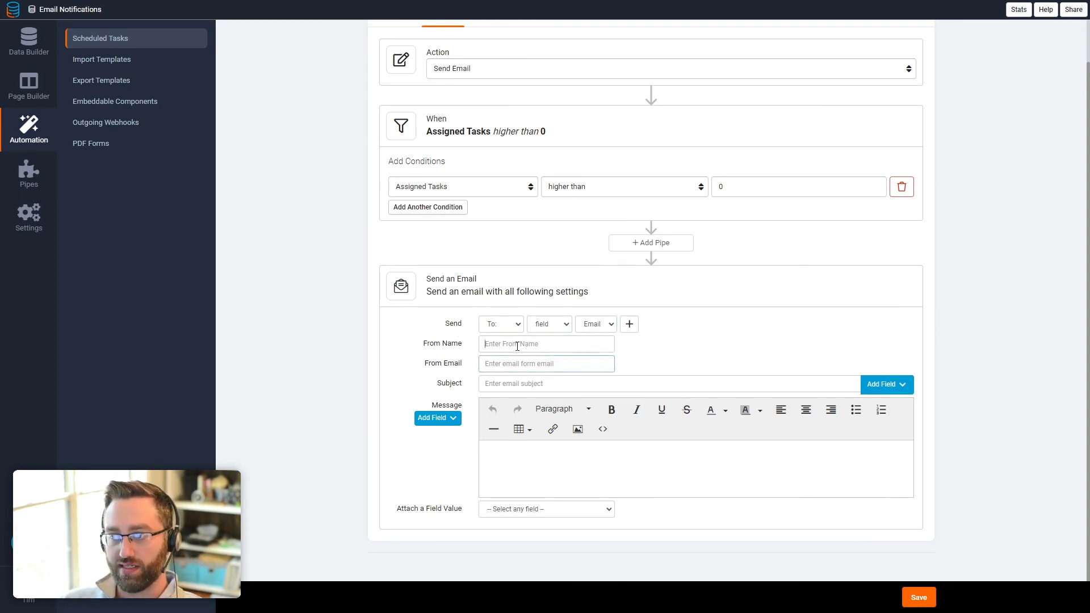
pyautogui.click(503, 383)
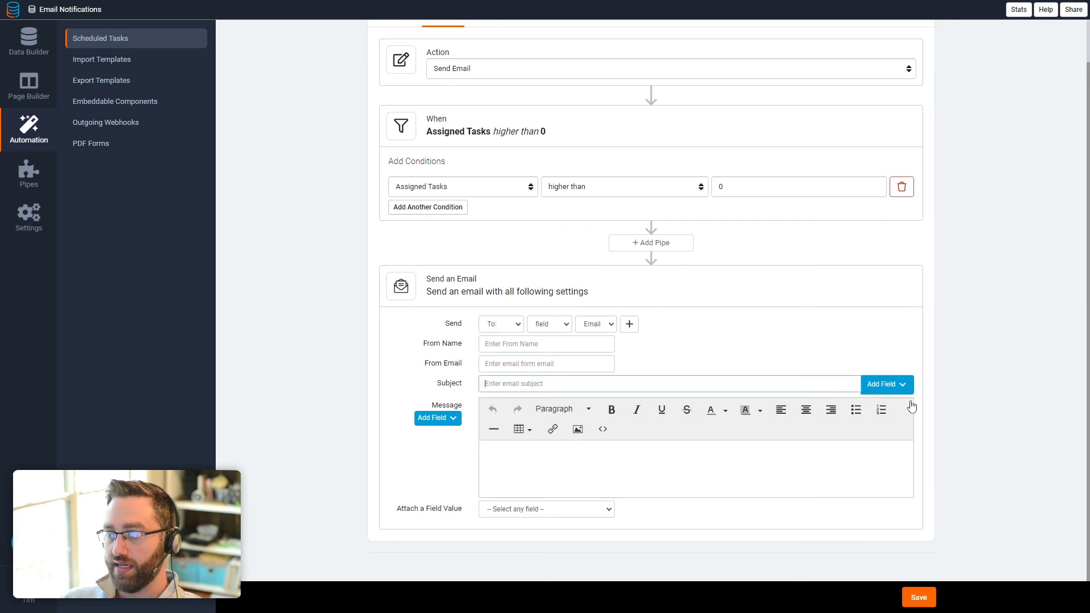
pyautogui.click(901, 386)
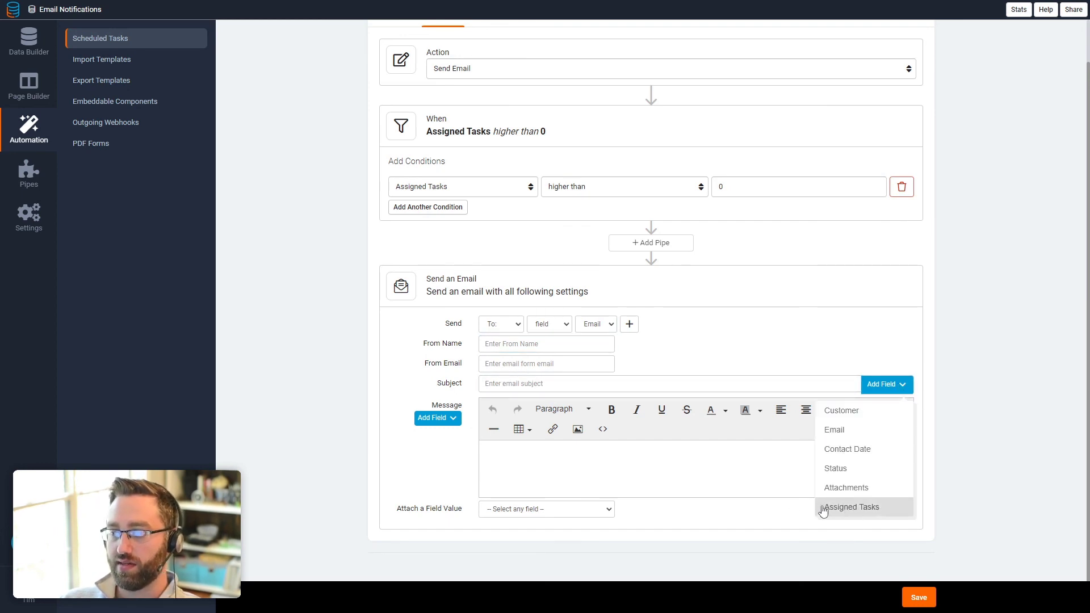
pyautogui.click(840, 509)
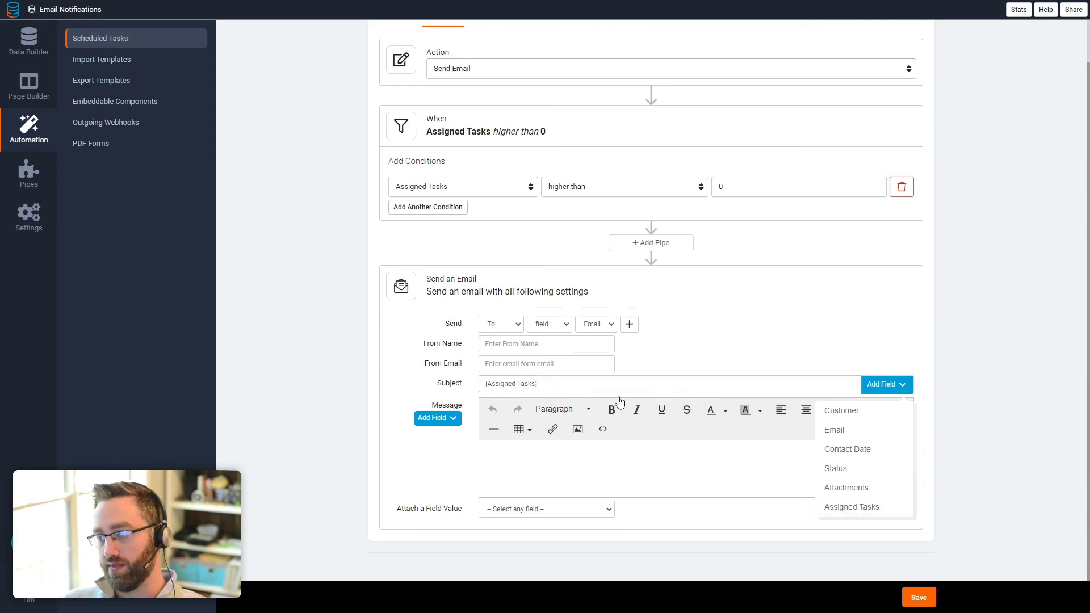
pyautogui.click(551, 380)
pyautogui.write('tasks')
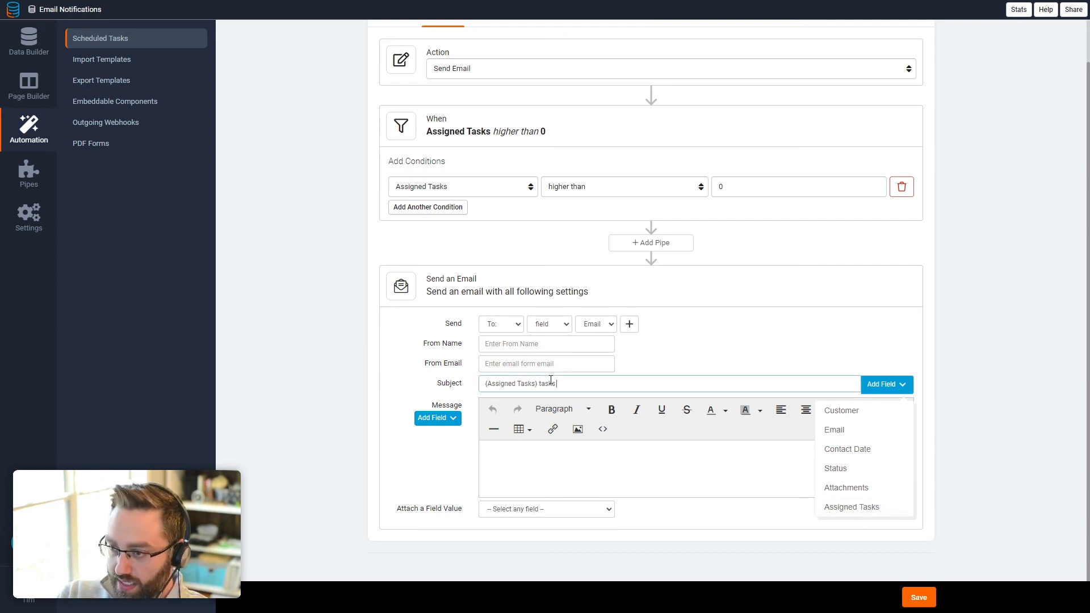
pyautogui.write(' assigned ')
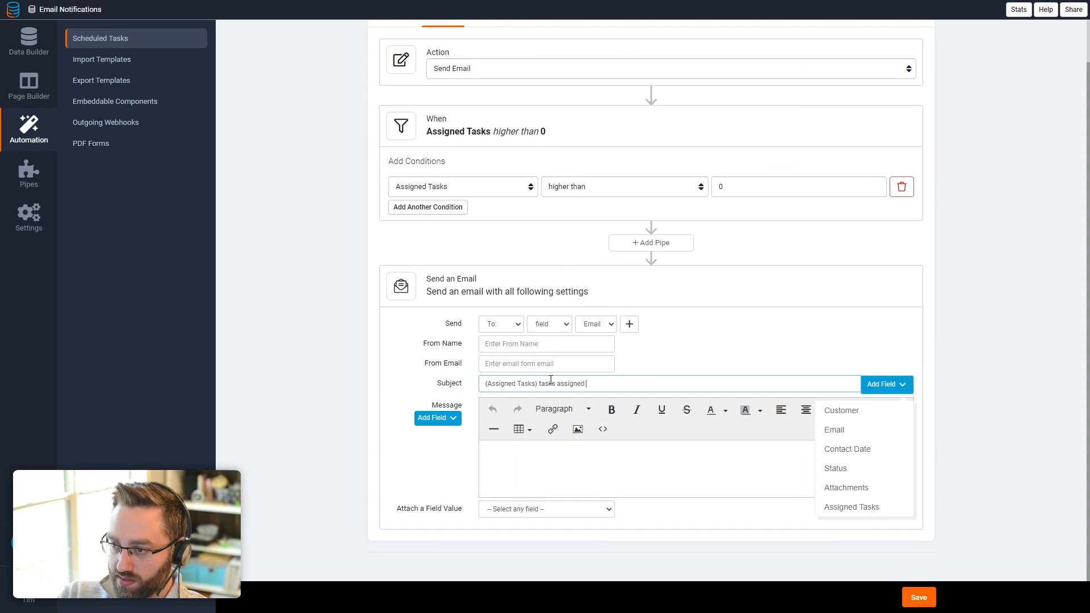
pyautogui.write('for today')
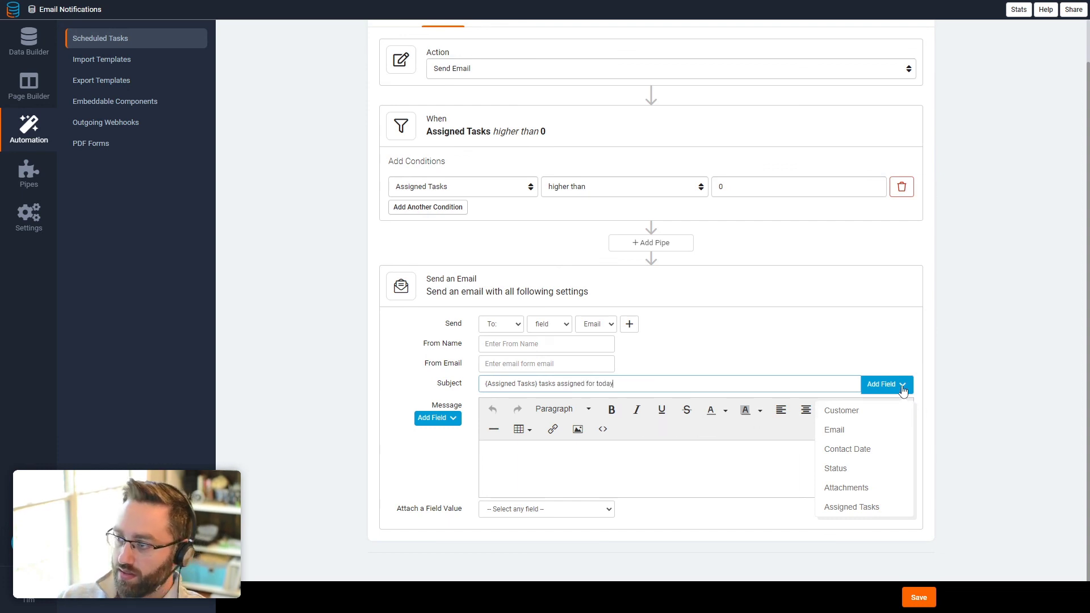
pyautogui.click(664, 433)
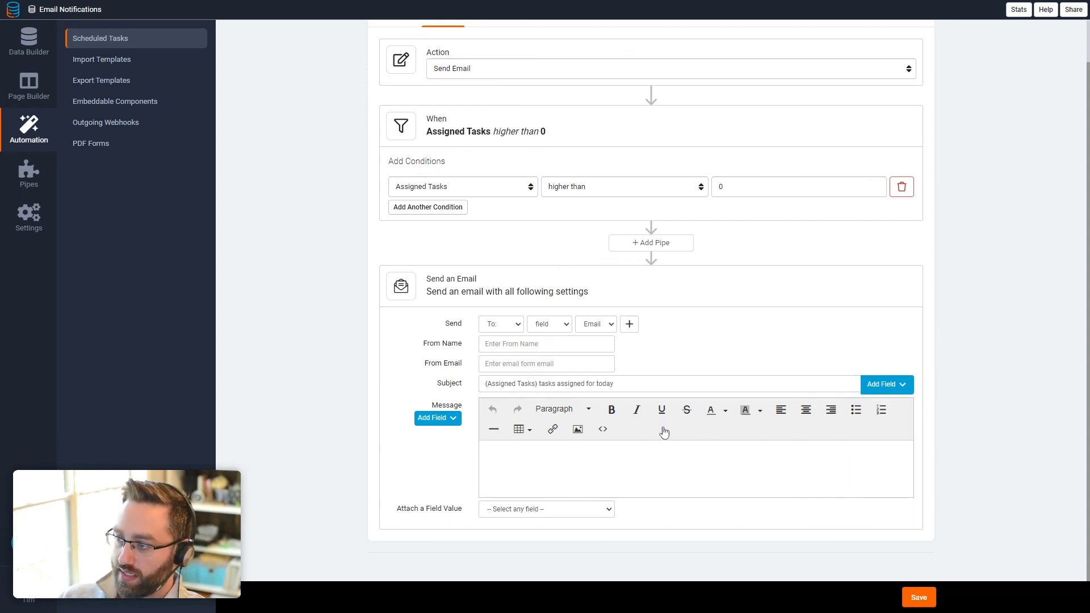
# Step: Write a good-morning message to the customer saying they have {Assigned Tasks} assigned tasks due today
pyautogui.click(549, 386)
pyautogui.click(567, 449)
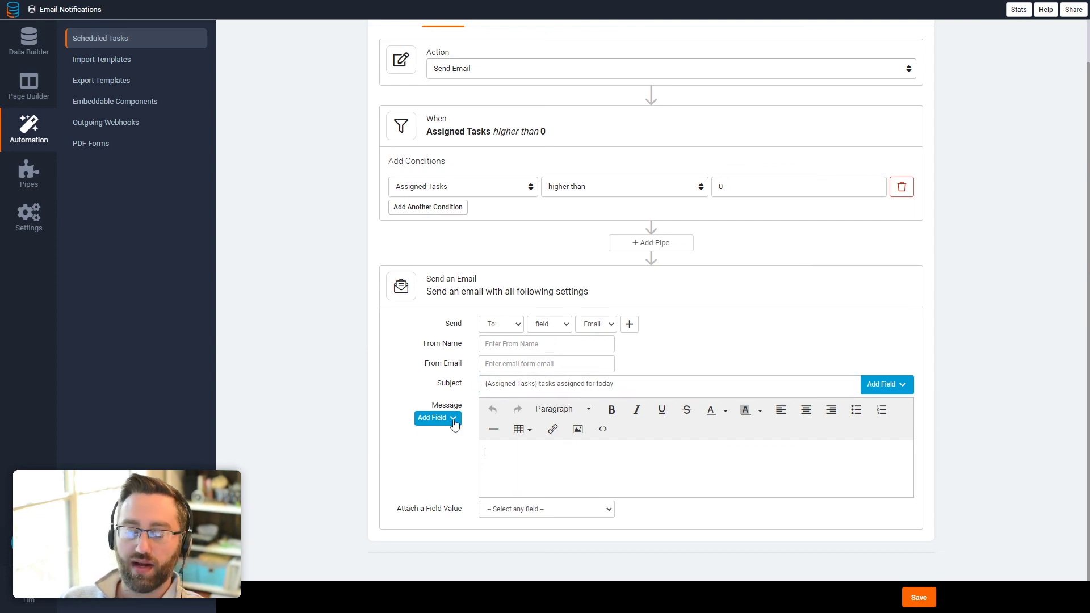
pyautogui.write('Good morning Tim')
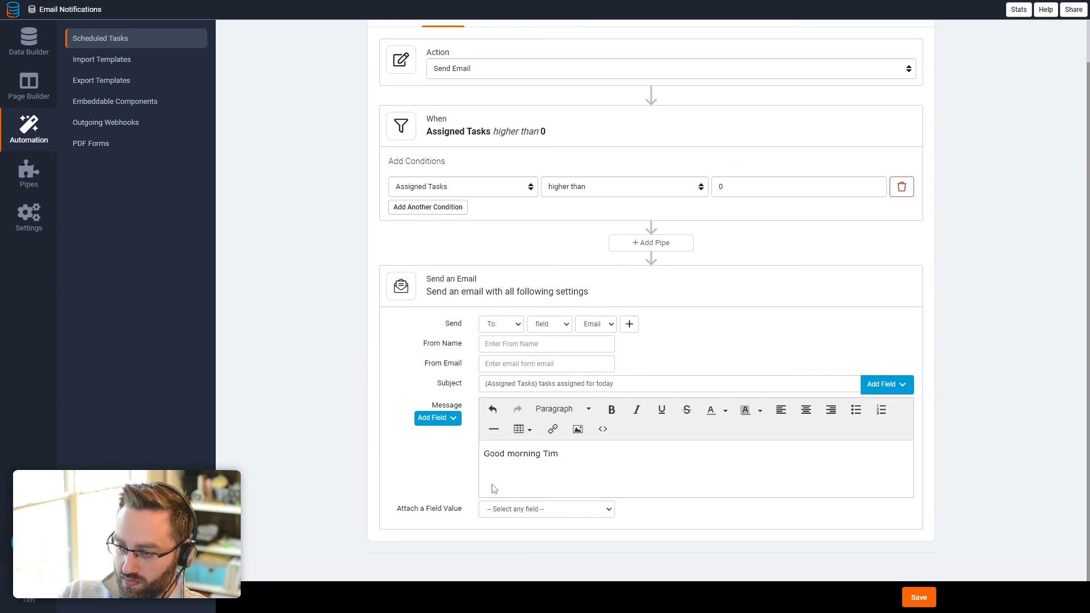
pyautogui.write(', you have')
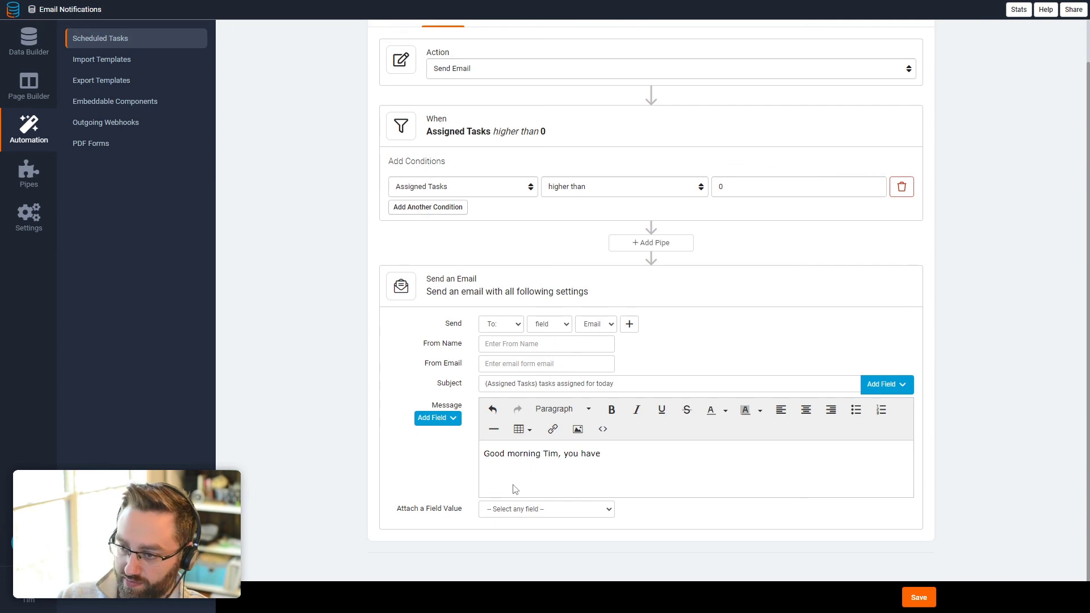
pyautogui.click(453, 418)
pyautogui.click(407, 540)
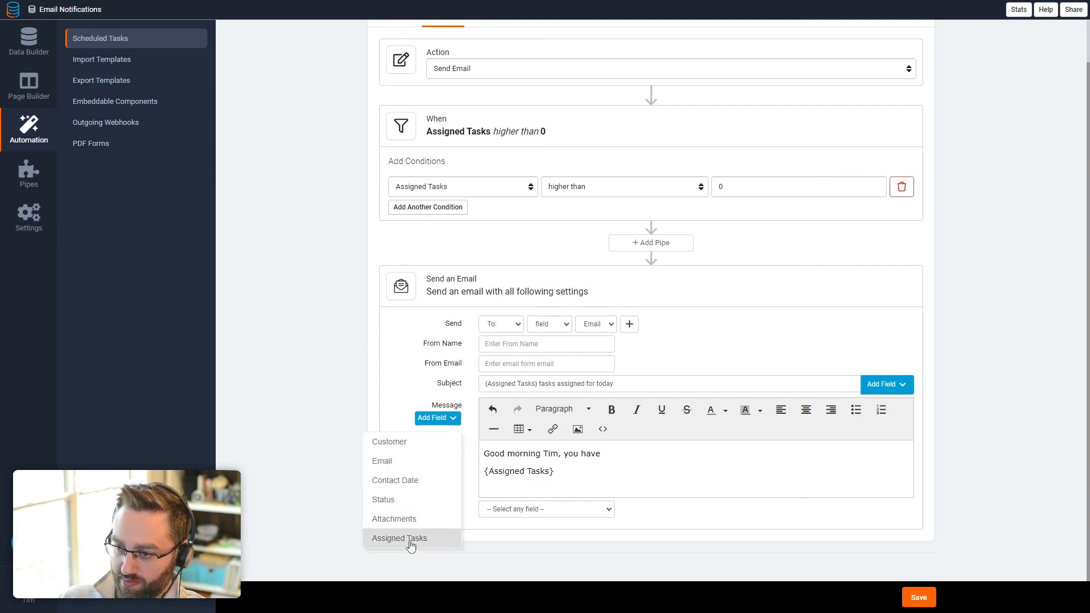
pyautogui.click(484, 471)
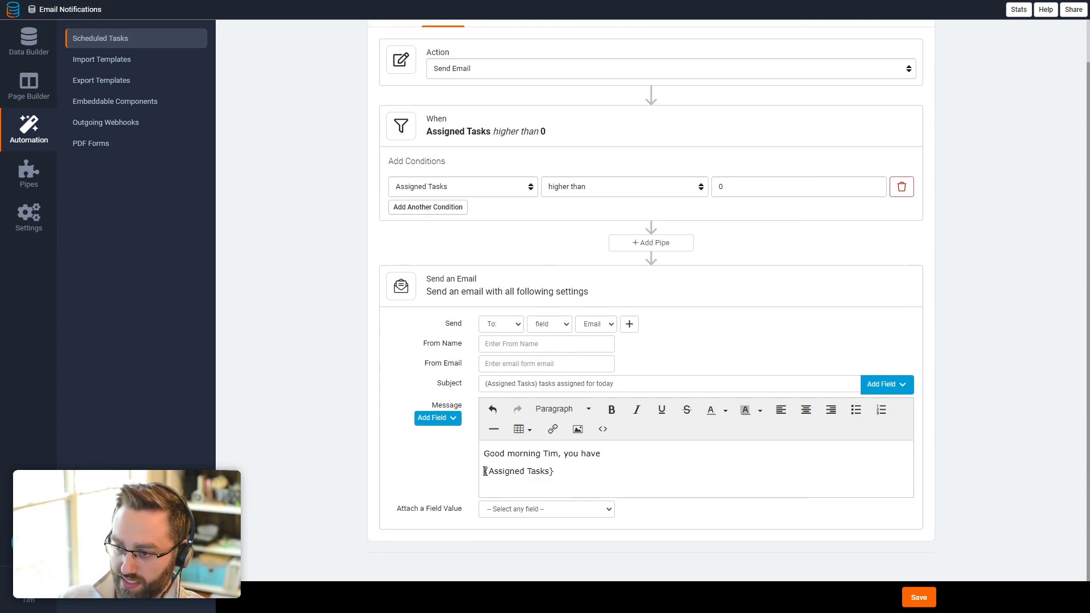
pyautogui.press('BackSpace')
pyautogui.click(719, 455)
pyautogui.write('assi')
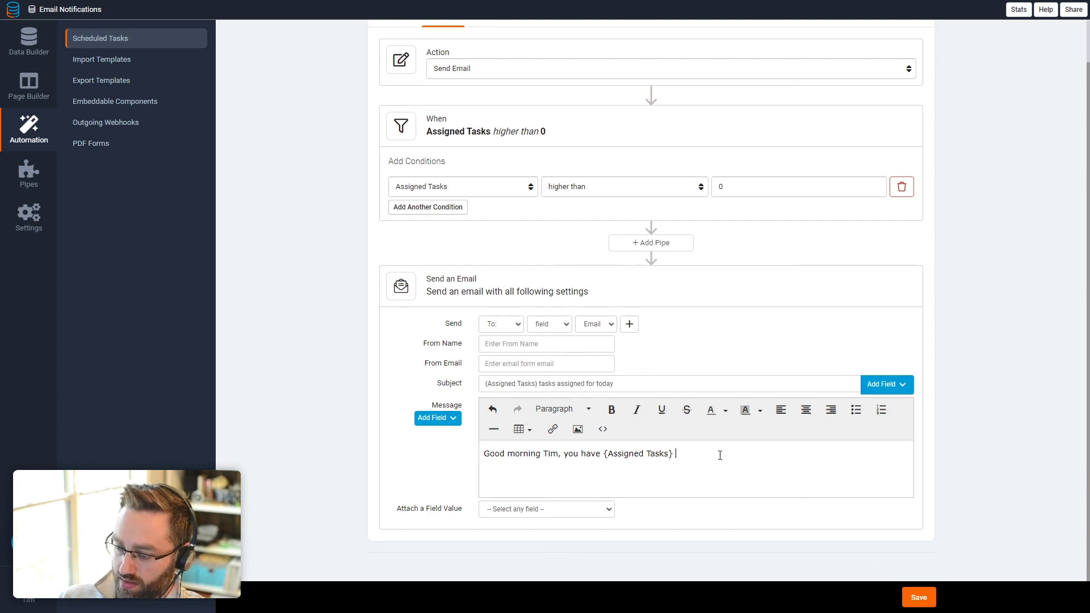
pyautogui.write('gned tasks f')
pyautogui.press('BackSpace')
pyautogui.write('due today')
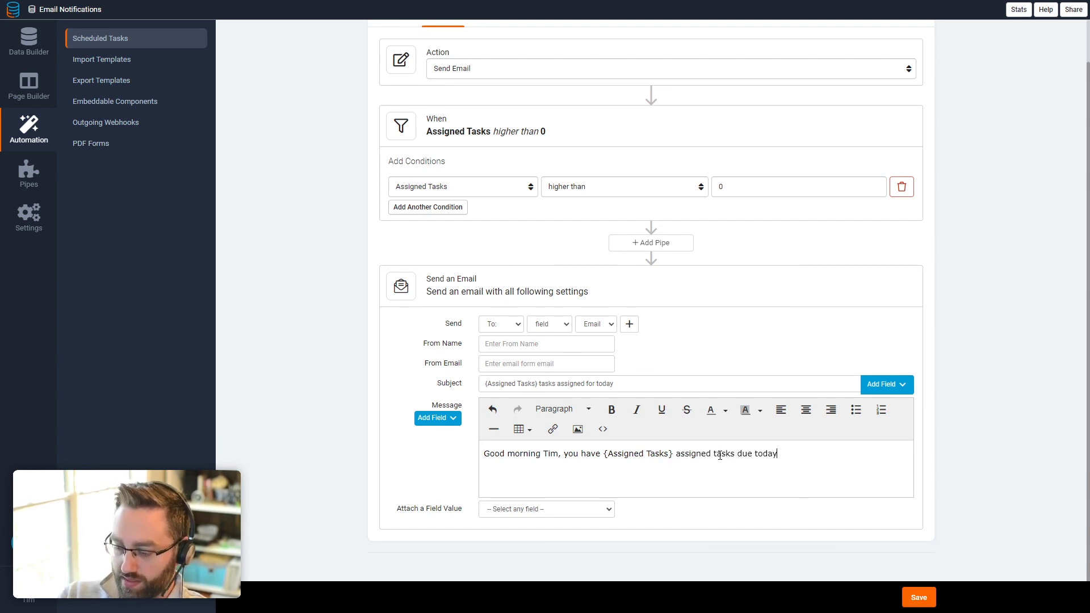
pyautogui.write('.')
# Step: Save the task, run it immediately, and refresh its run history
pyautogui.click(919, 598)
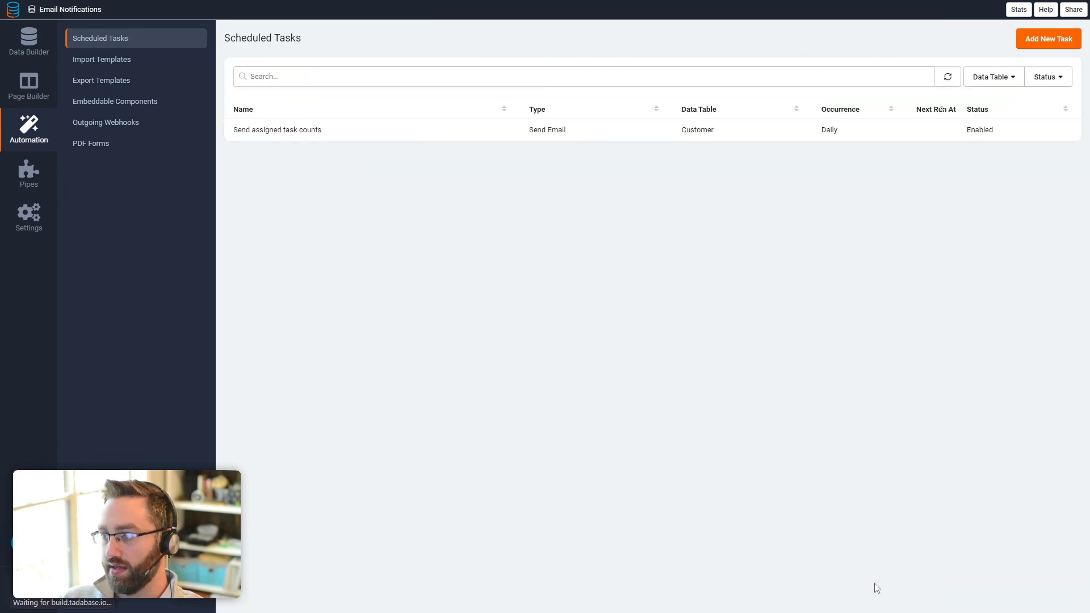
pyautogui.click(335, 131)
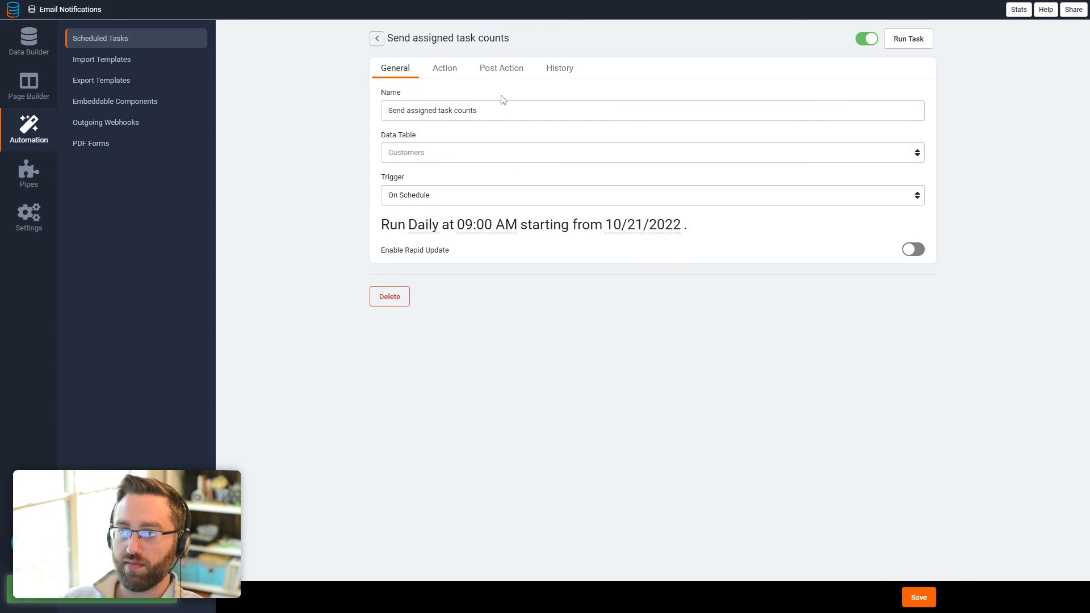
pyautogui.click(907, 39)
pyautogui.click(559, 68)
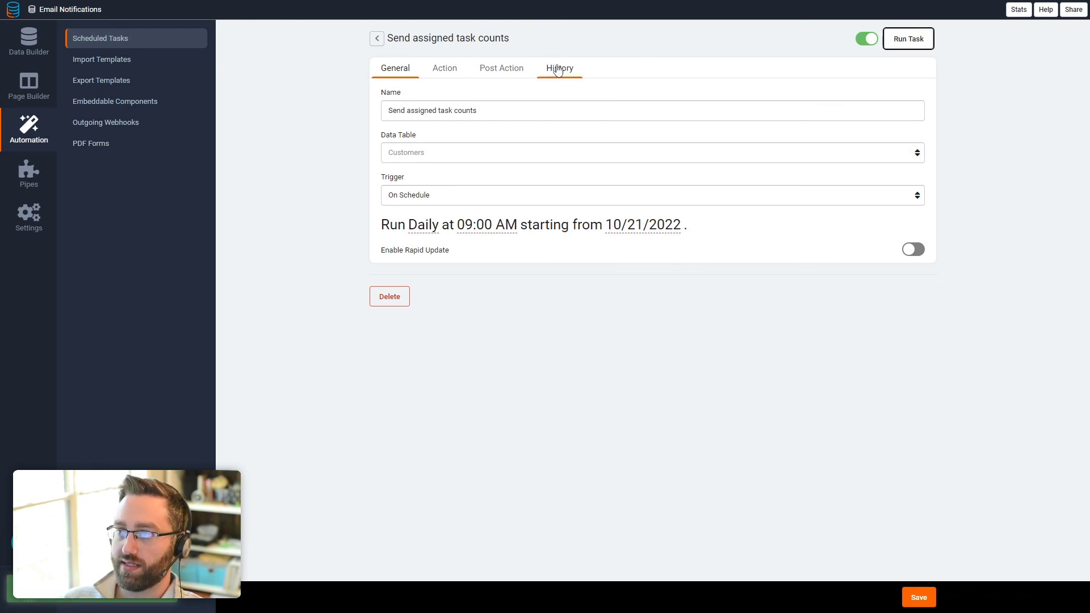
pyautogui.click(906, 67)
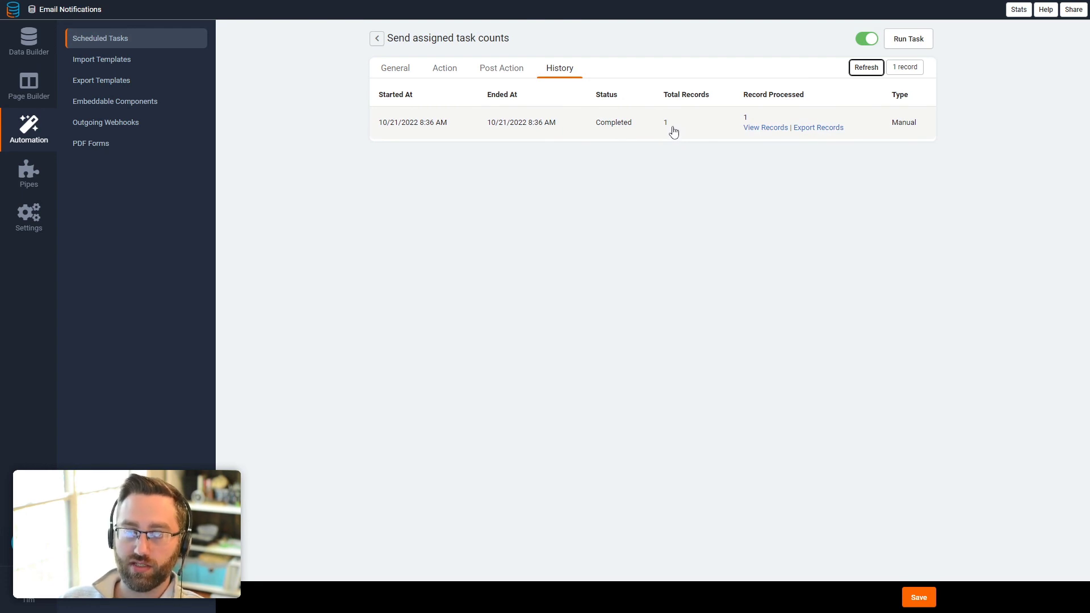
# Step: Check the Customers records, recheck the task history, and bring the Gmail window alongside
pyautogui.click(30, 43)
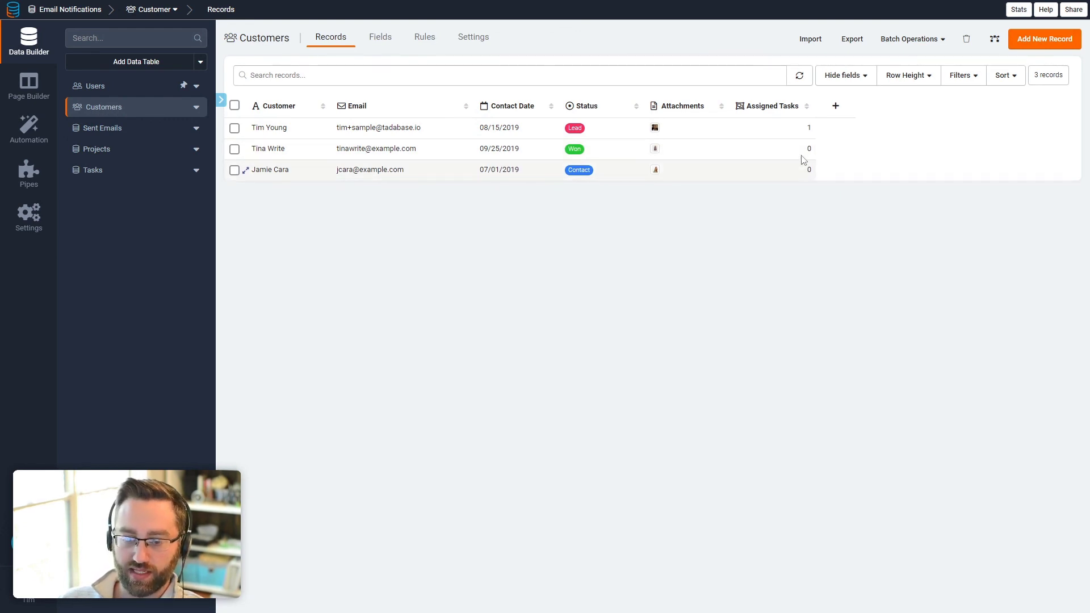
pyautogui.click(33, 135)
pyautogui.click(573, 74)
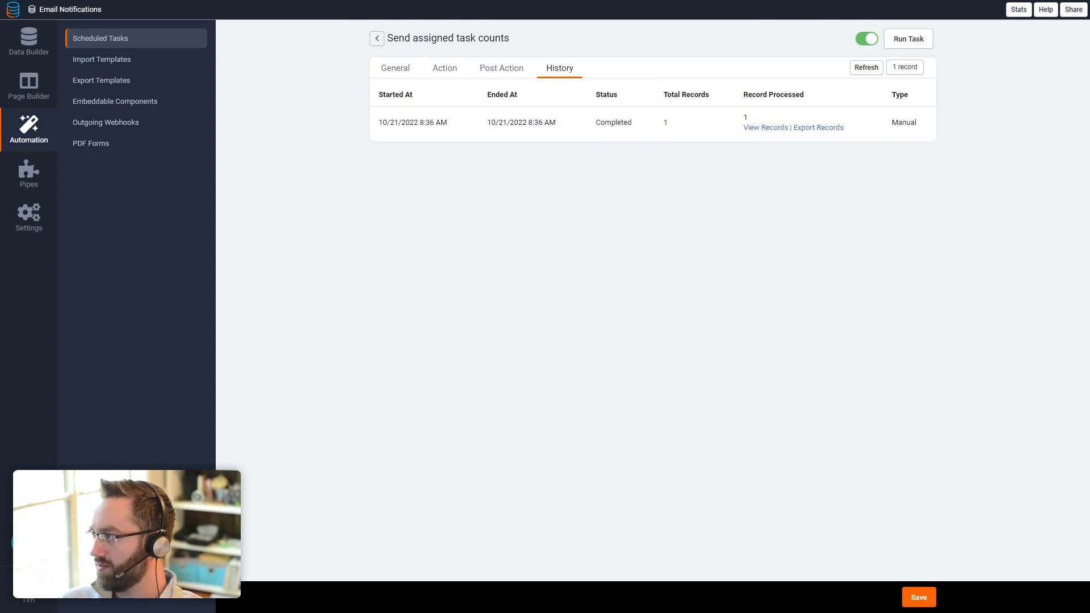
pyautogui.moveTo(1089, 190); pyautogui.dragTo(618, 91)
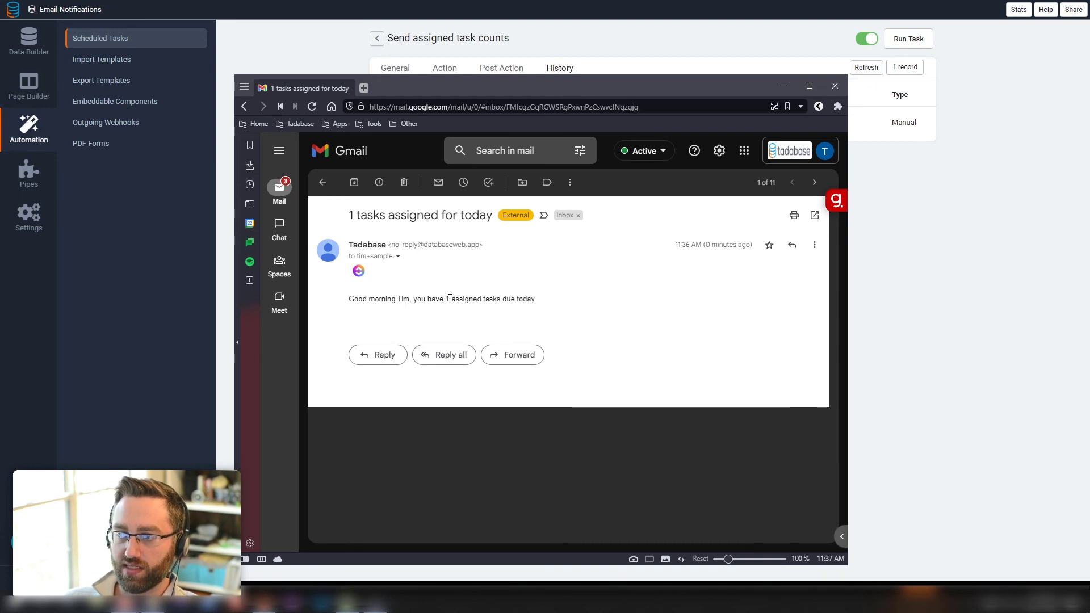
# Step: Close the Gmail browser window after reading the '1 tasks assigned for today' email
pyautogui.click(836, 91)
pyautogui.click(627, 340)
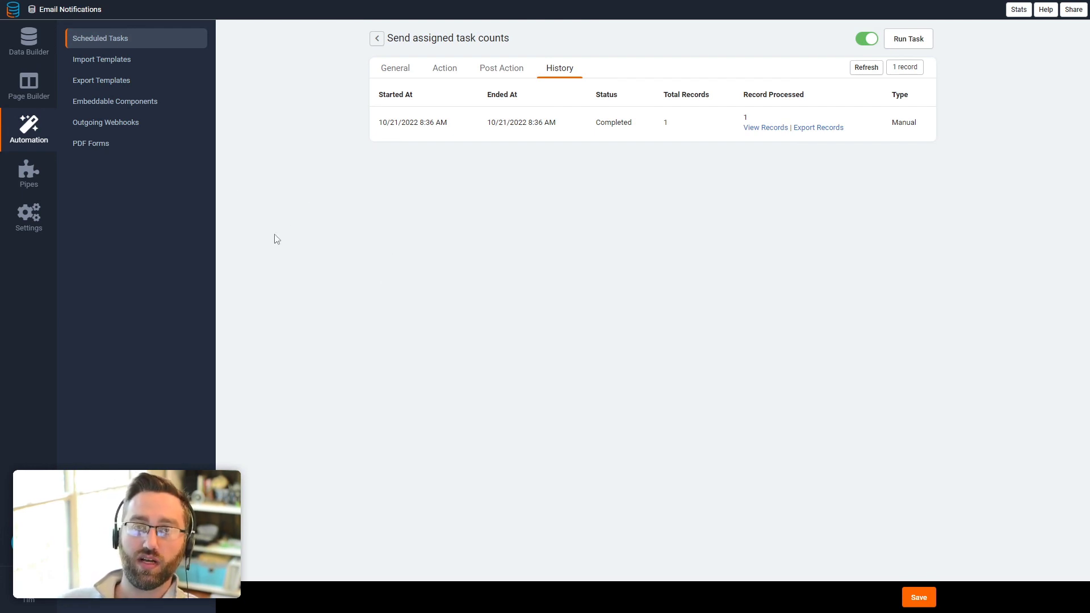
# Step: Go to Data Builder and view the Sent Emails table's logged records
pyautogui.click(51, 91)
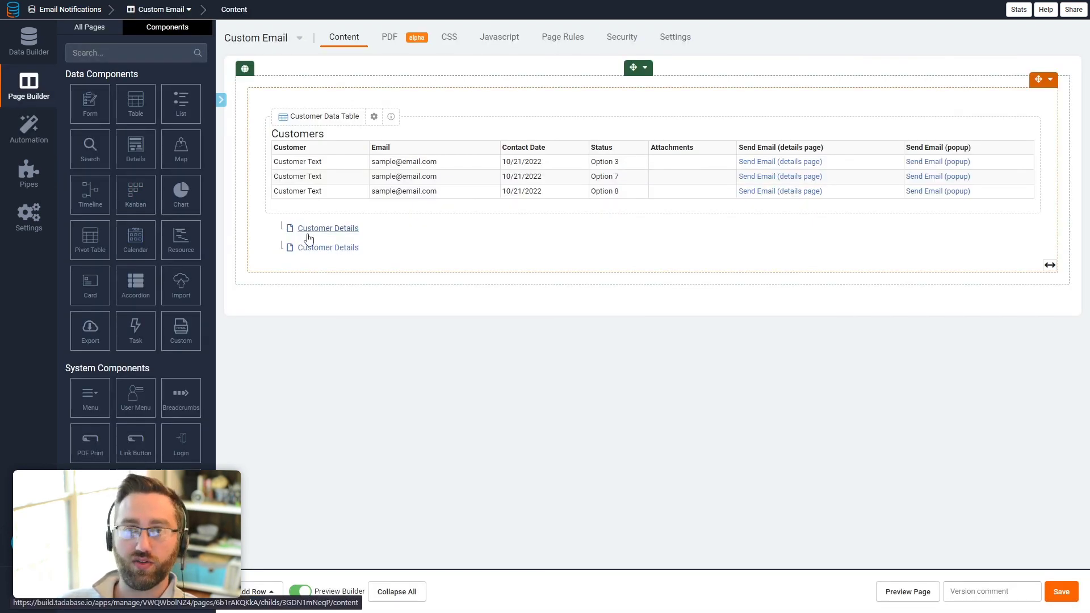
pyautogui.click(31, 46)
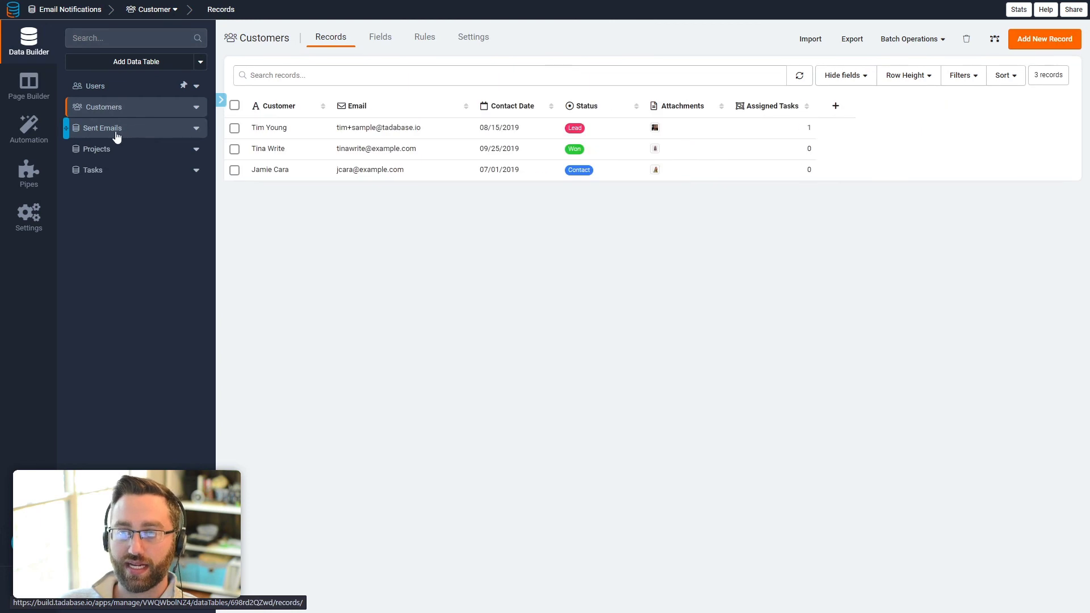
pyautogui.click(116, 132)
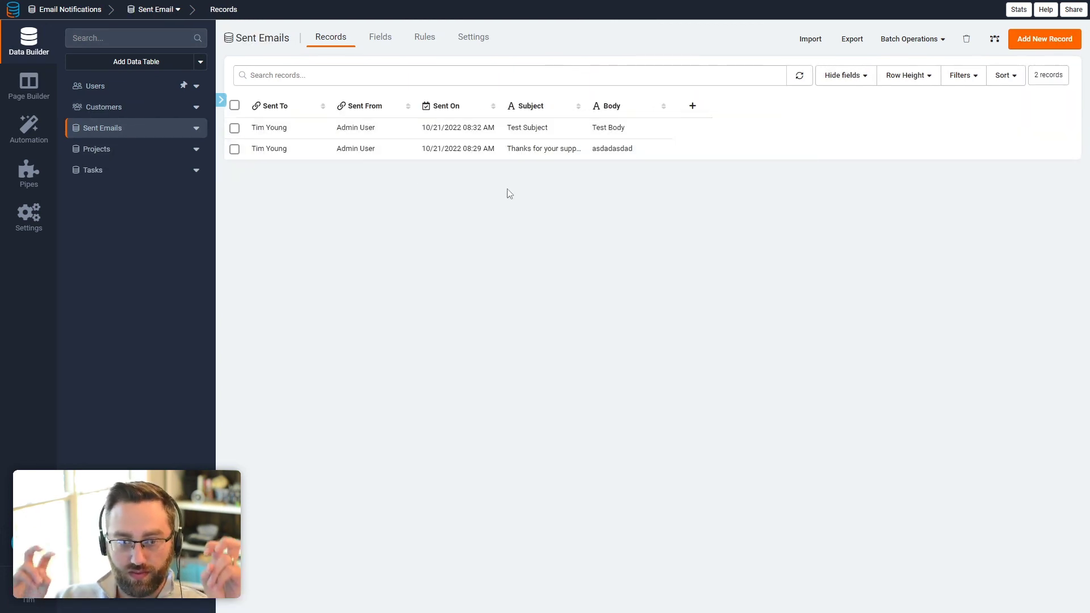